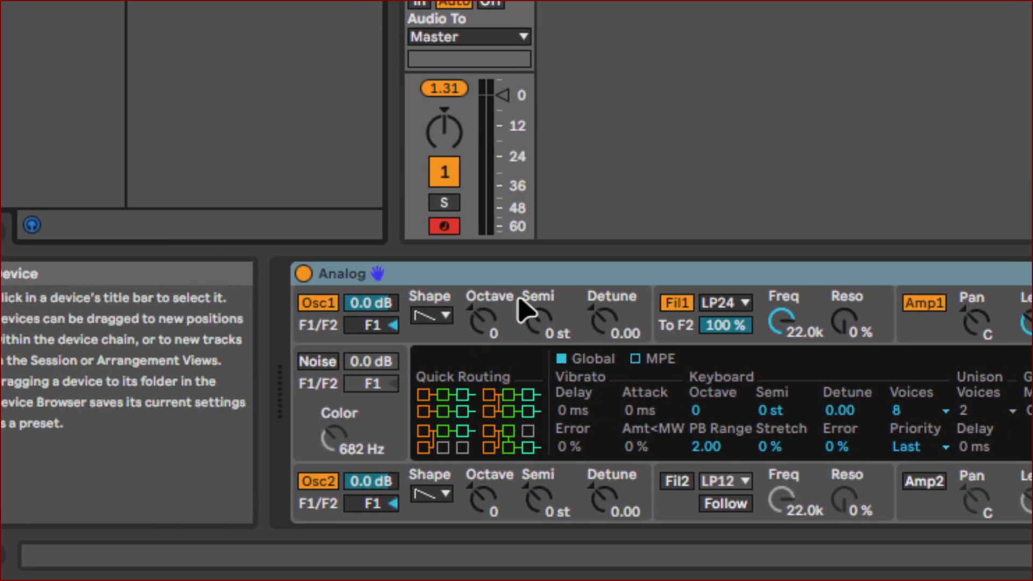
Step: Examine the parameter displays of Oscillator 1, Filter 1, Amplifier 1, the LFOs and the global section in turn
left_click(525, 313)
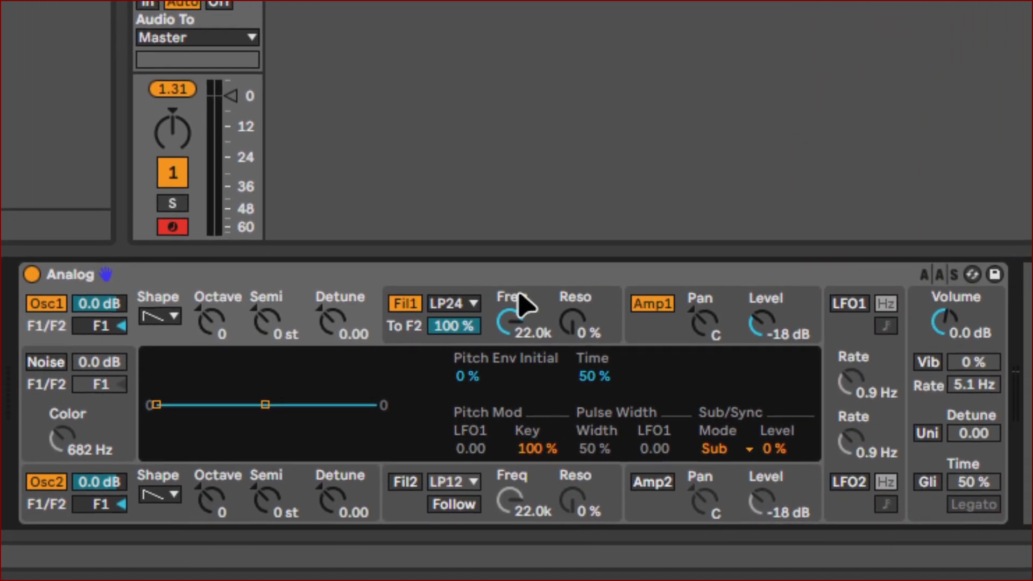
left_click(521, 306)
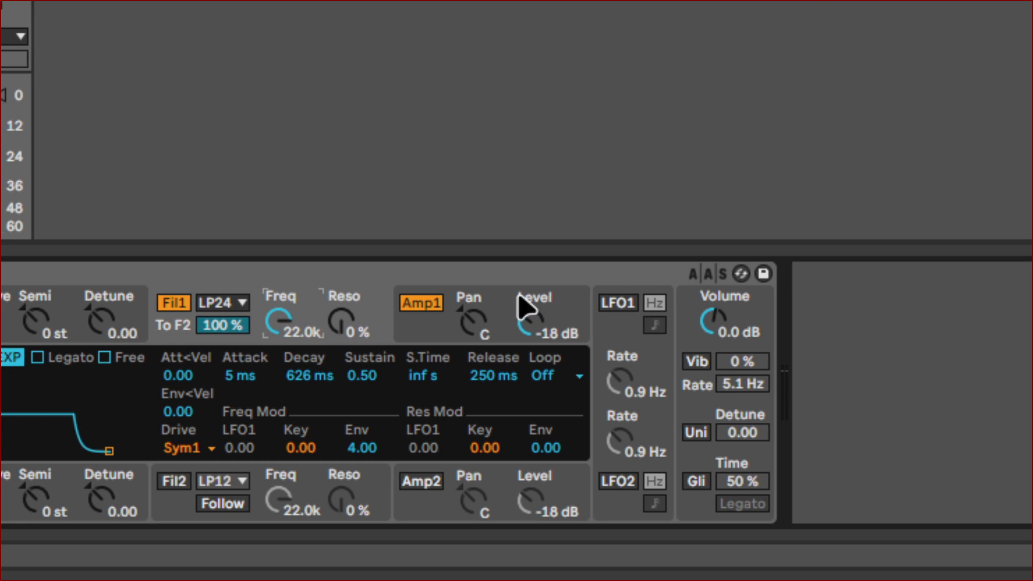
left_click(525, 309)
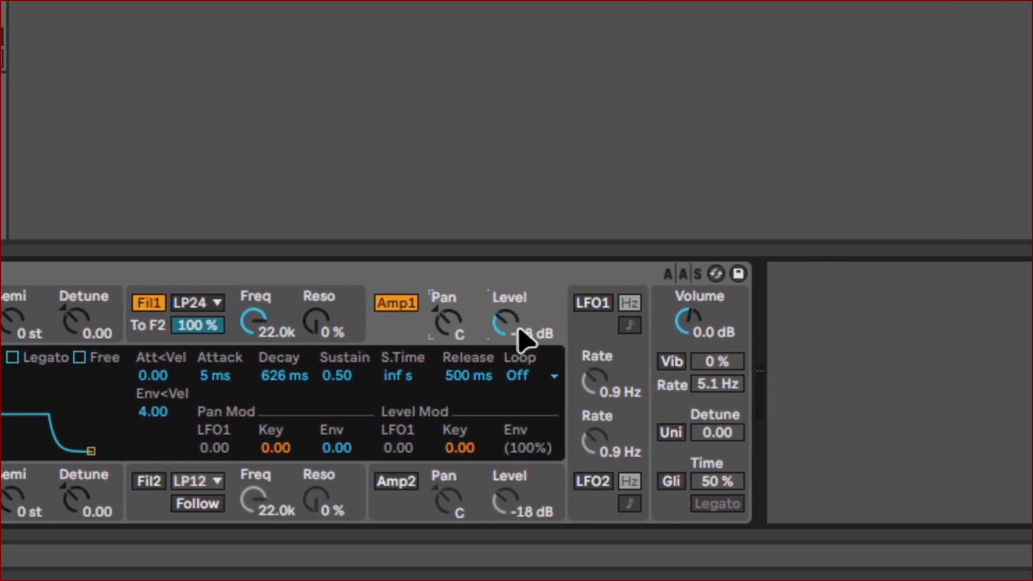
left_click(618, 389)
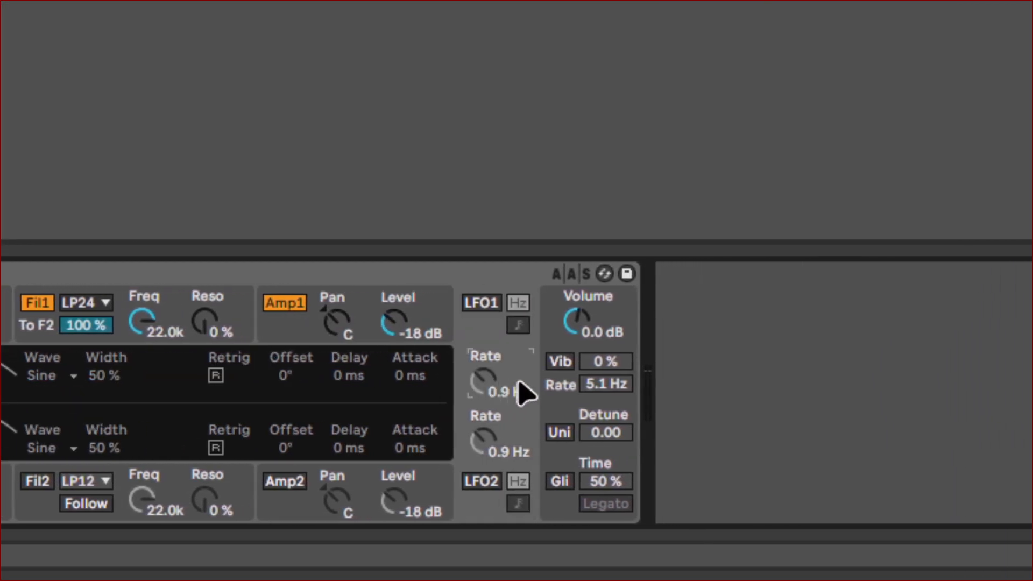
left_click(625, 330)
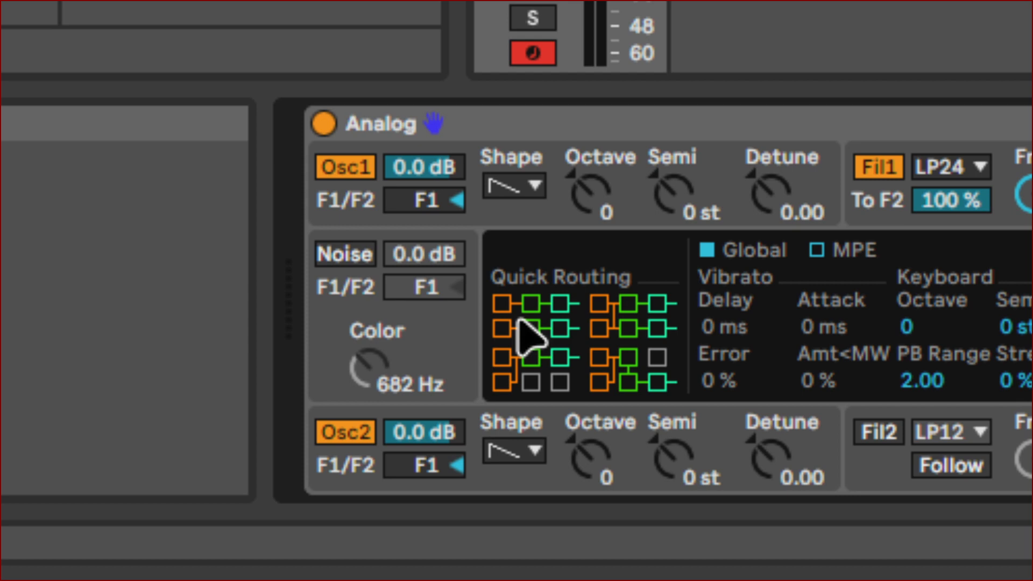
Step: Try the parallel and the cross-filter quick routings, adjusting Oscillator 1's filter balance to 60/40
left_click(519, 325)
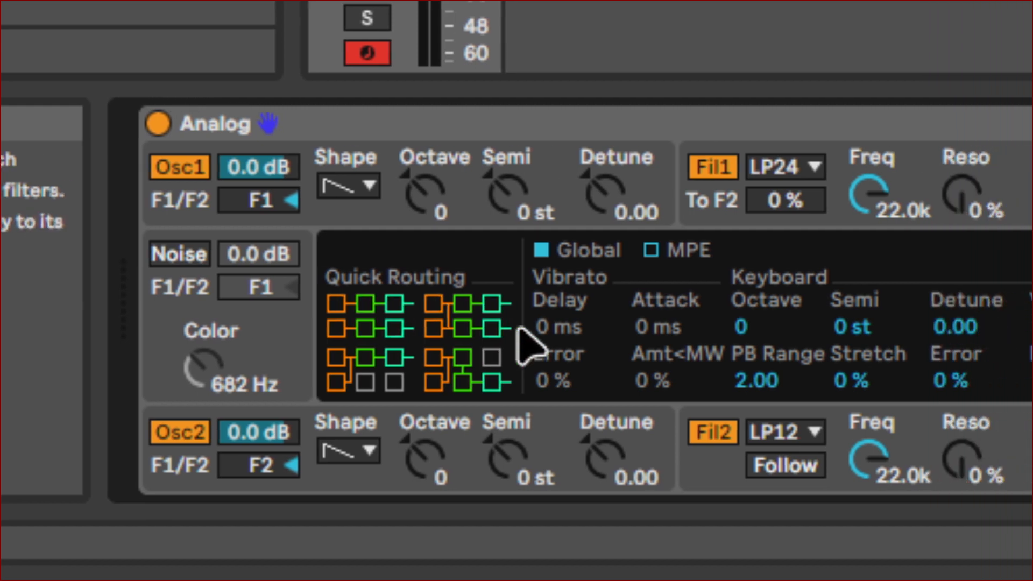
left_click(602, 325)
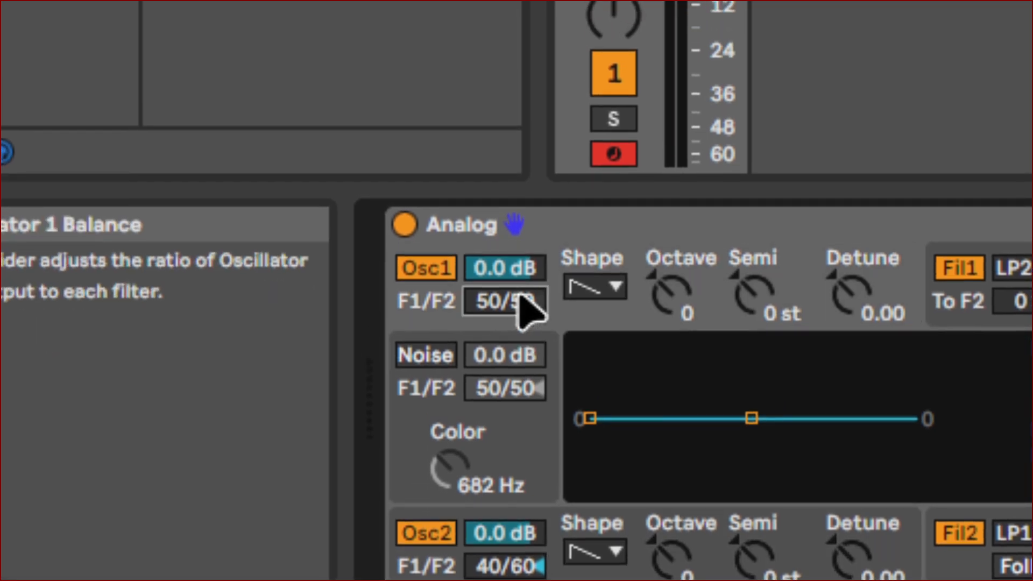
scroll(519, 297, "up", 5)
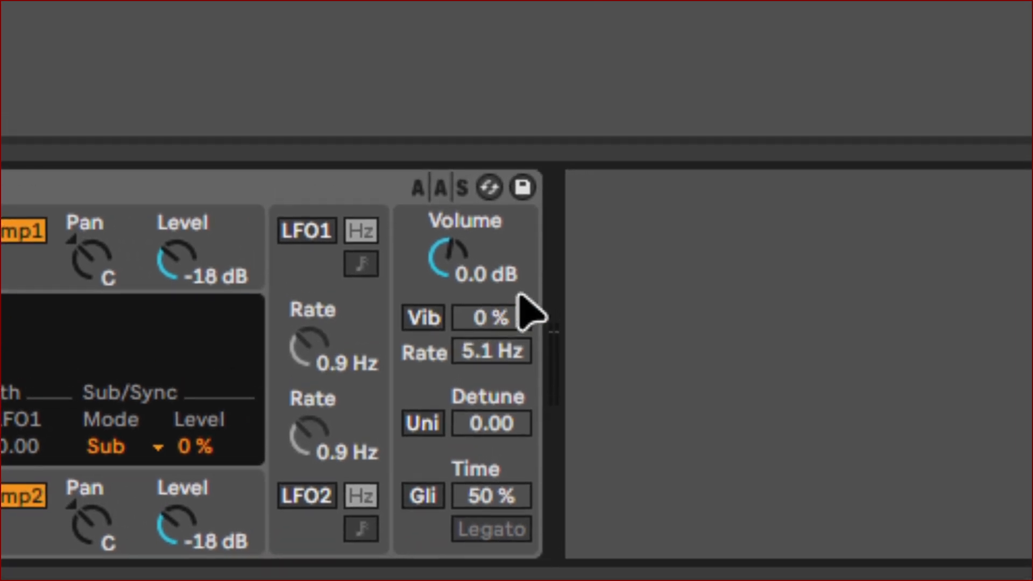
Step: Try the first and third quick routings, and apply the fourth one, which feeds both oscillators through the filters in series
left_click(525, 315)
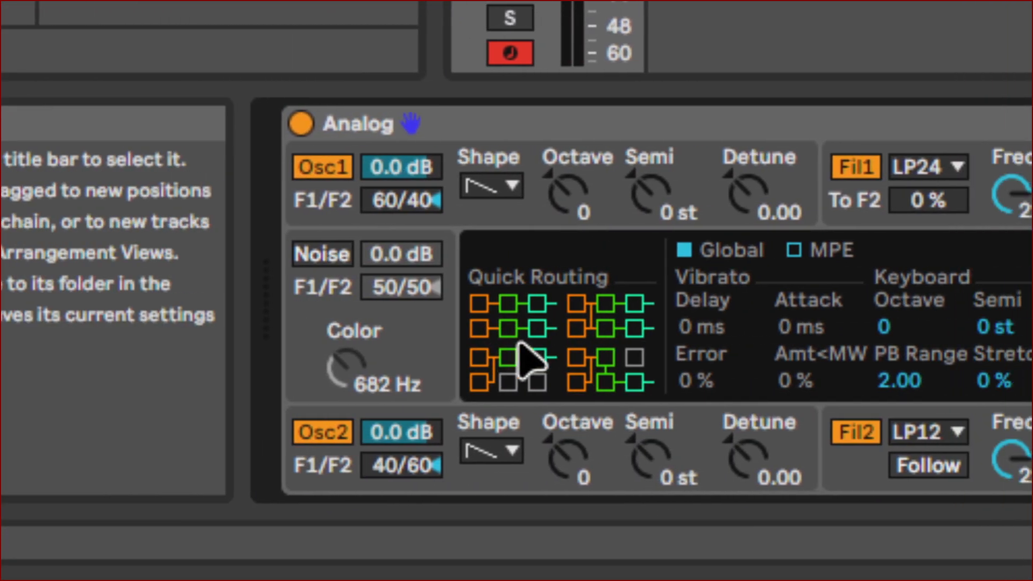
left_click(525, 355)
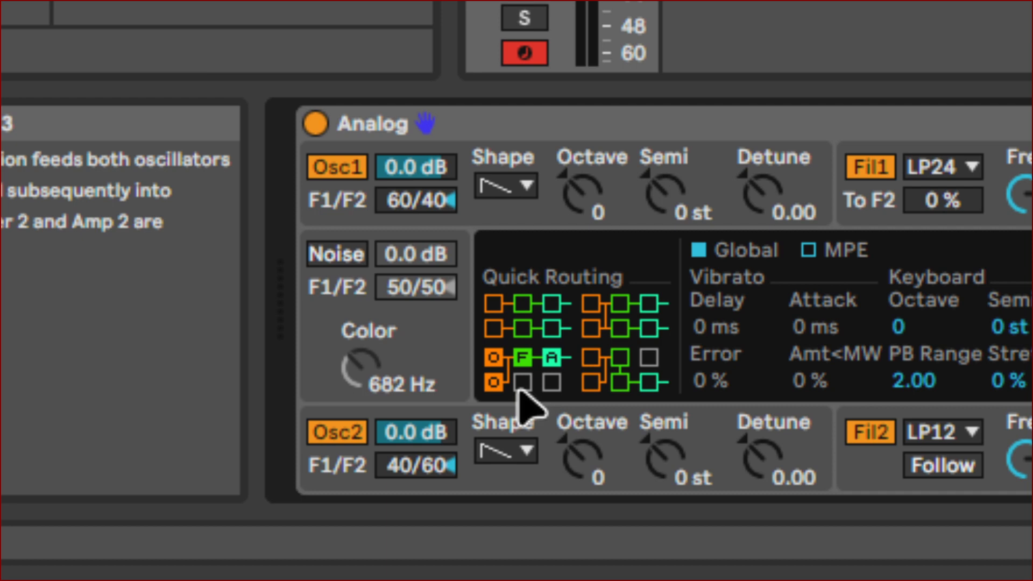
left_click(553, 330)
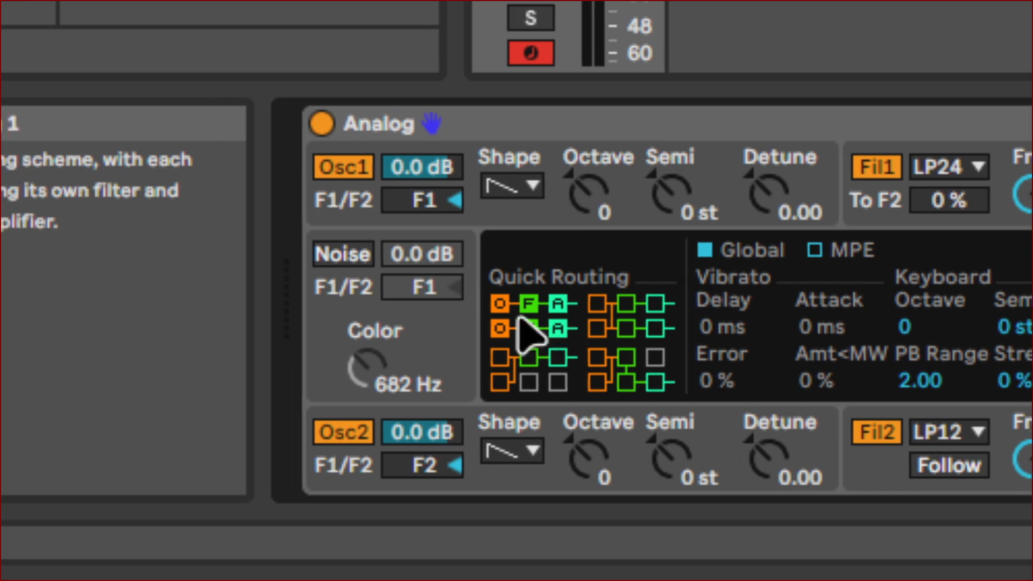
left_click(498, 380)
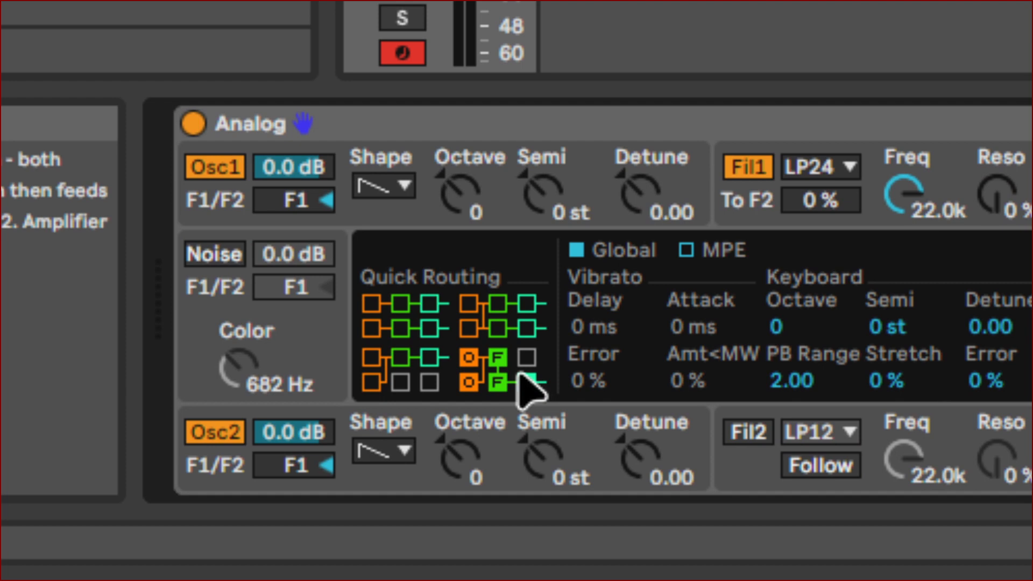
left_click(525, 386)
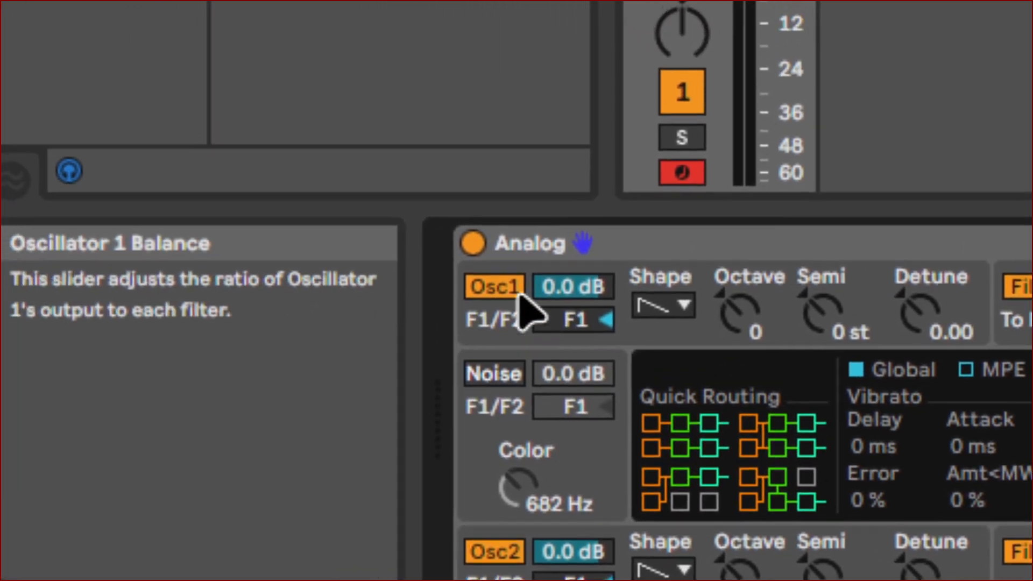
Step: Switch Oscillator 1 off and back on, and do the same with Oscillator 2
left_click(518, 291)
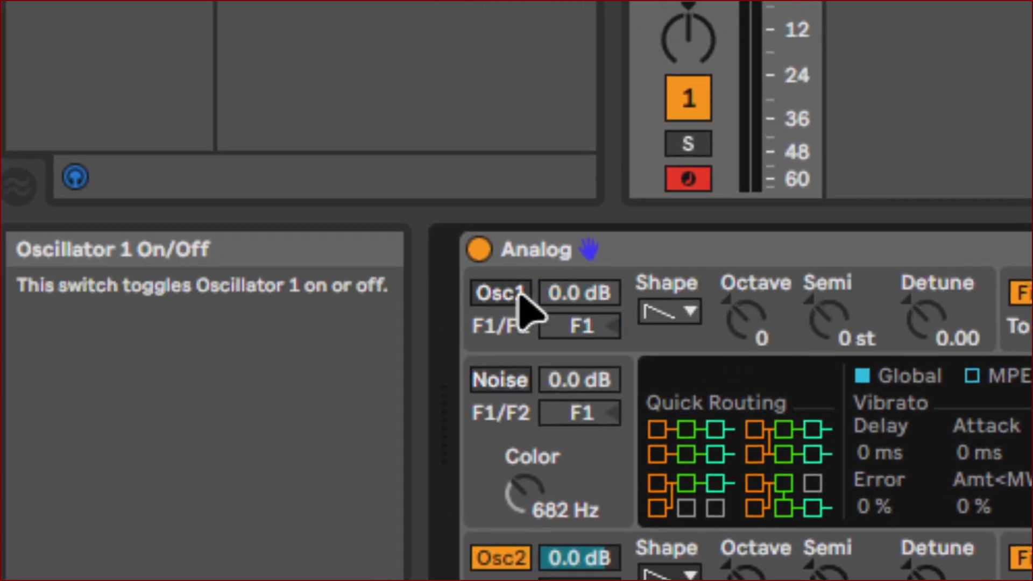
left_click(519, 295)
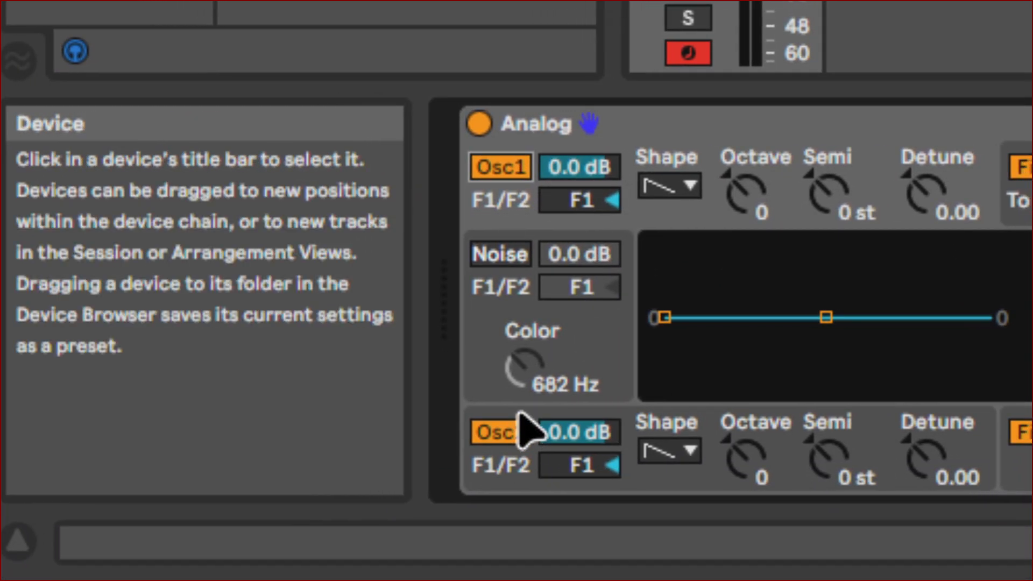
left_click(519, 425)
left_click(518, 429)
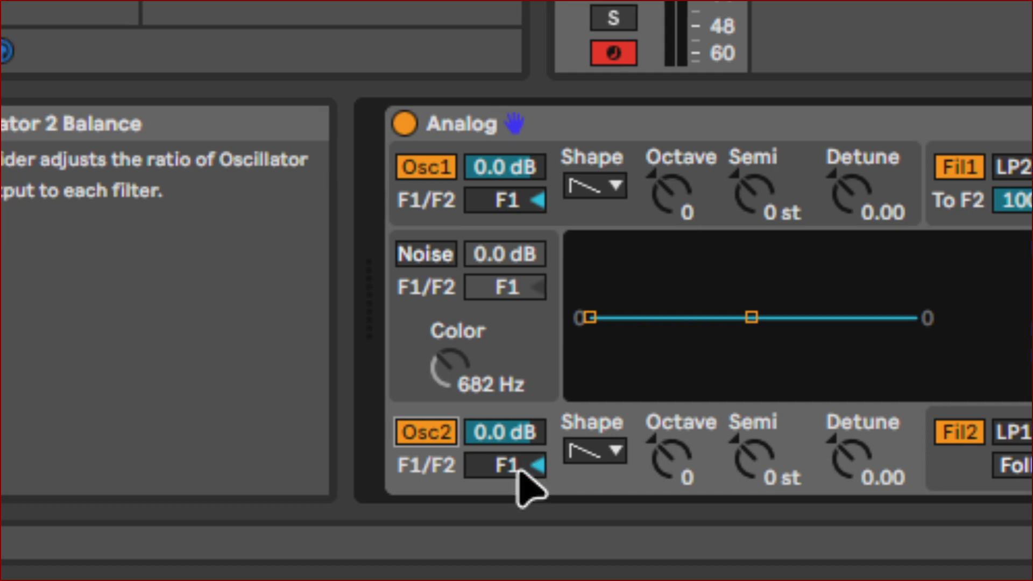
Step: Shift Oscillator 2's filter balance to 1/99, and return it fully to F1
left_click(519, 469)
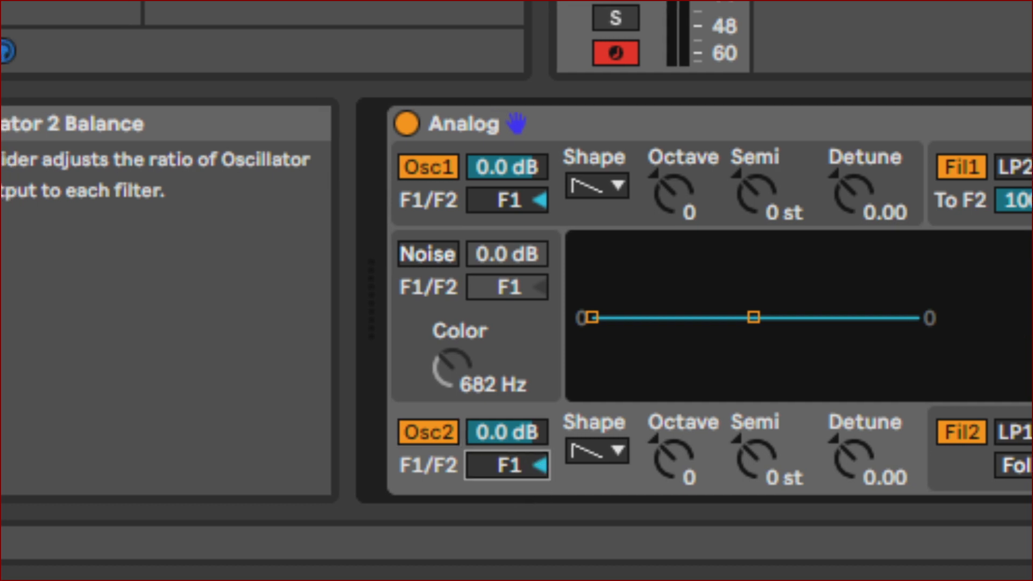
left_click_drag(519, 469, 518, 314)
left_click_drag(518, 313, 518, 315)
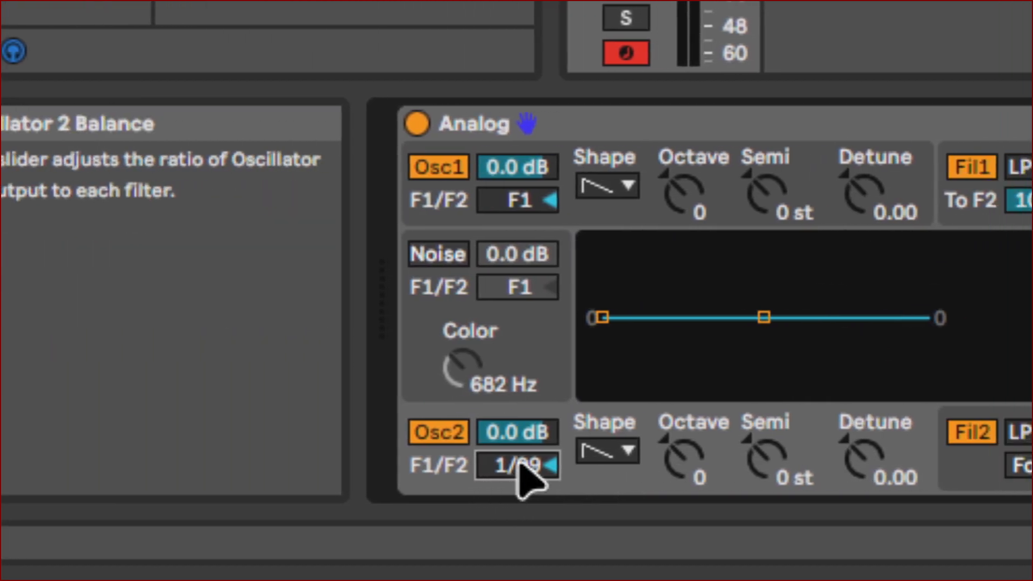
left_click_drag(519, 464, 519, 415)
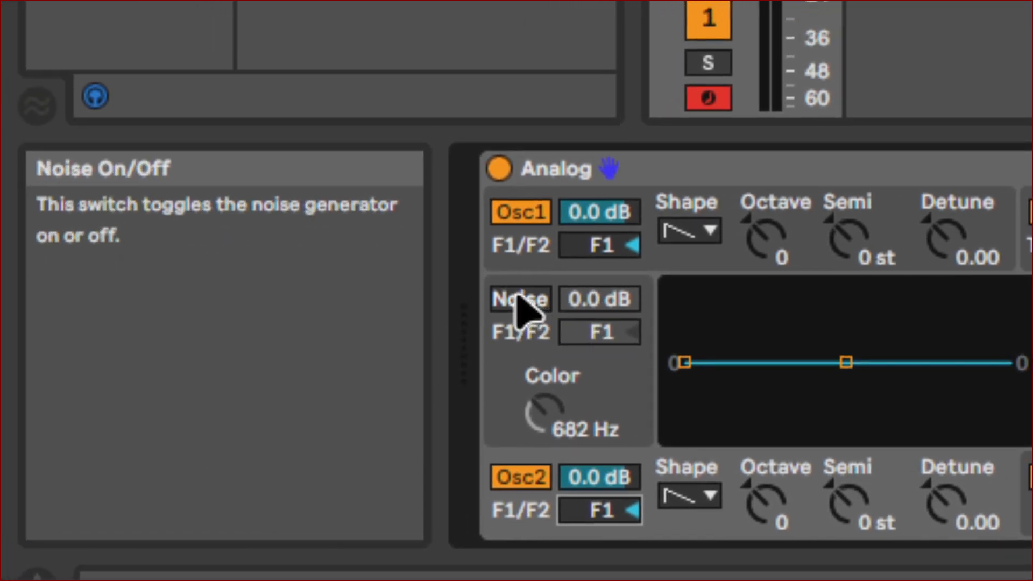
Step: Turn off both oscillators and enable the noise generator as the only sound source
left_click(521, 299)
left_click(520, 299)
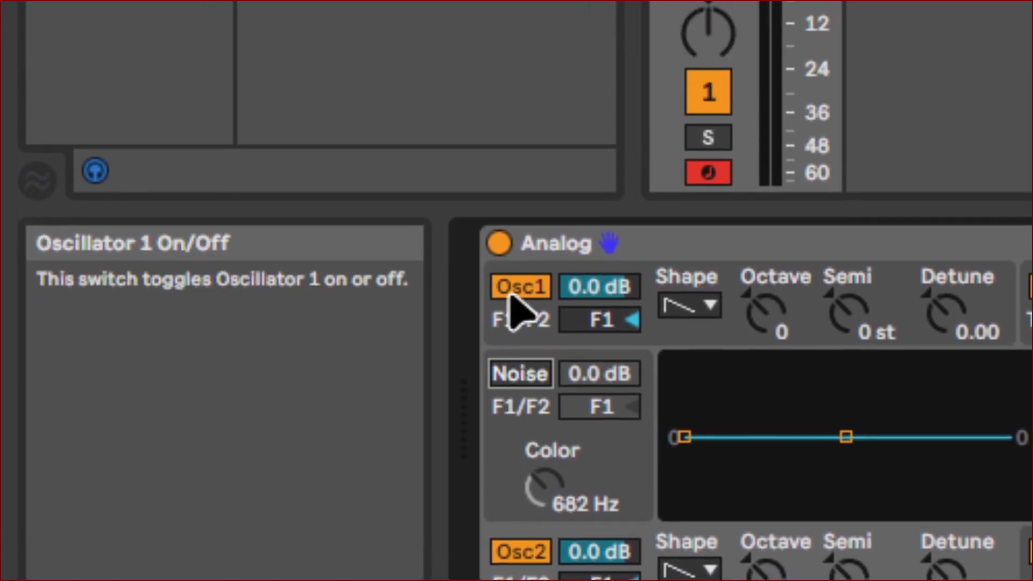
left_click(512, 298)
left_click(517, 550)
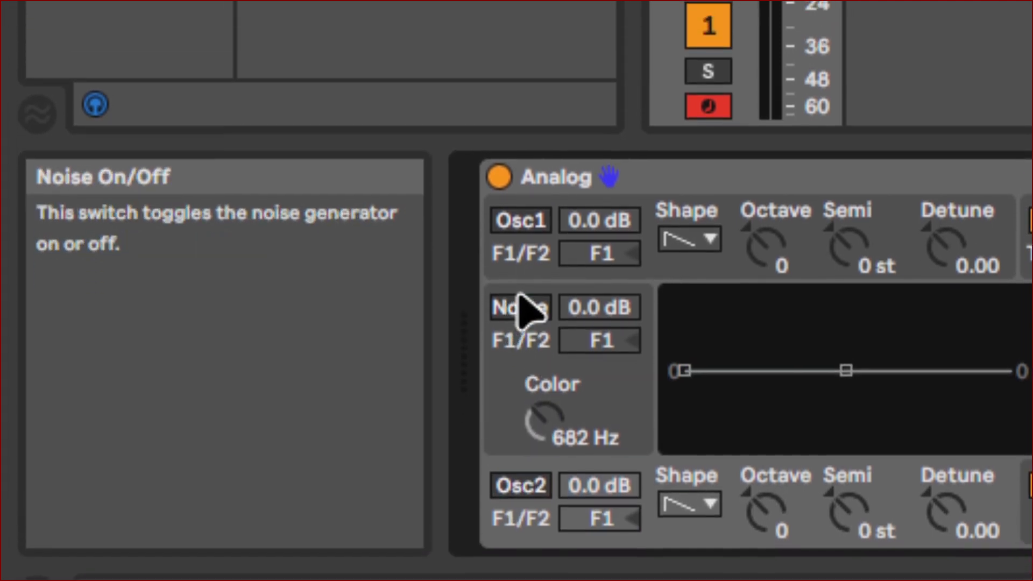
left_click(519, 307)
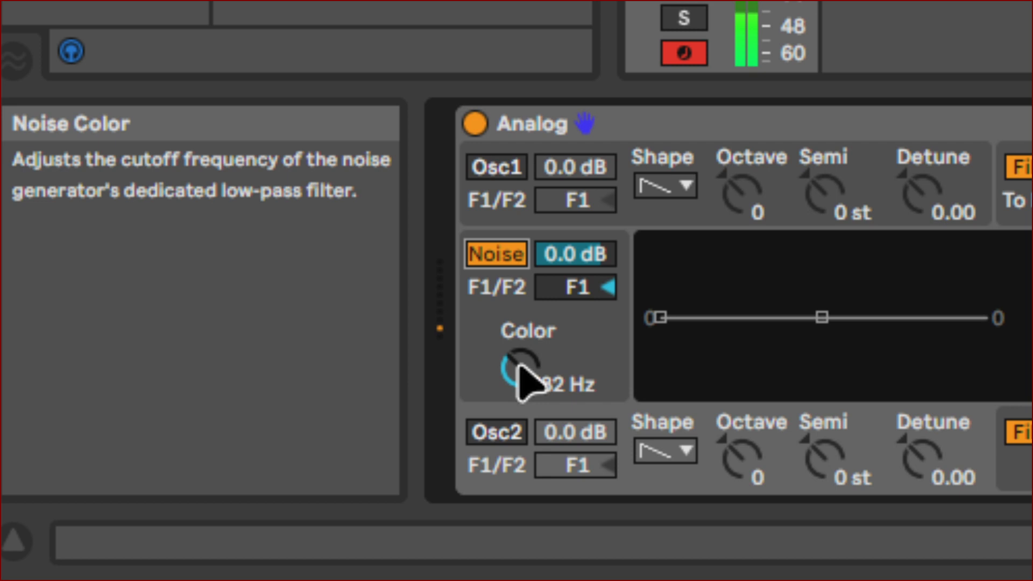
Step: Set the noise Color to 805 Hz, and swap the noise generator for Oscillator 1 as the active source
mouse_move(525, 383)
left_mouse_down()
mouse_move(525, 322)
mouse_move(524, 406)
mouse_move(524, 367)
left_mouse_up()
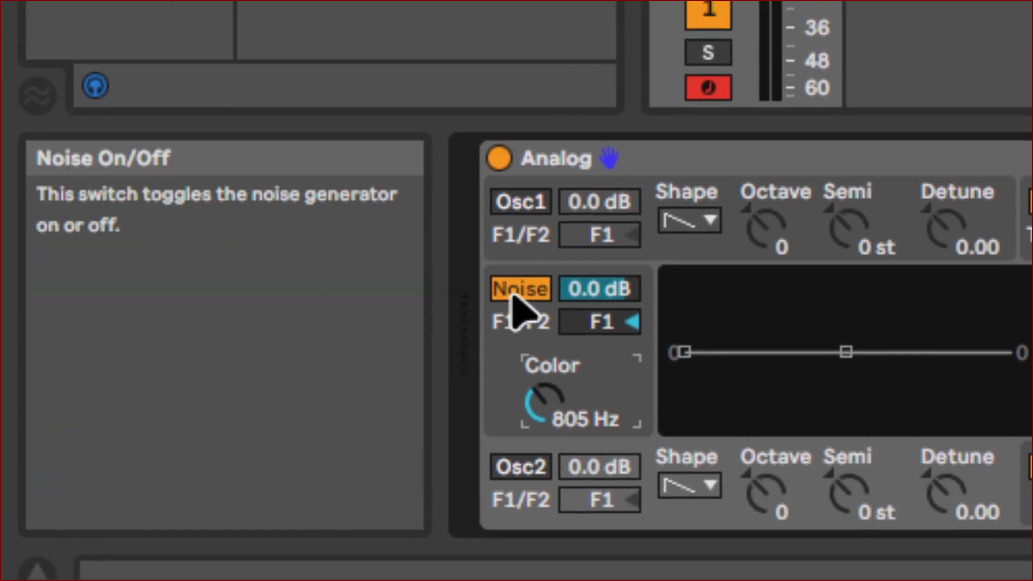
left_click(514, 290)
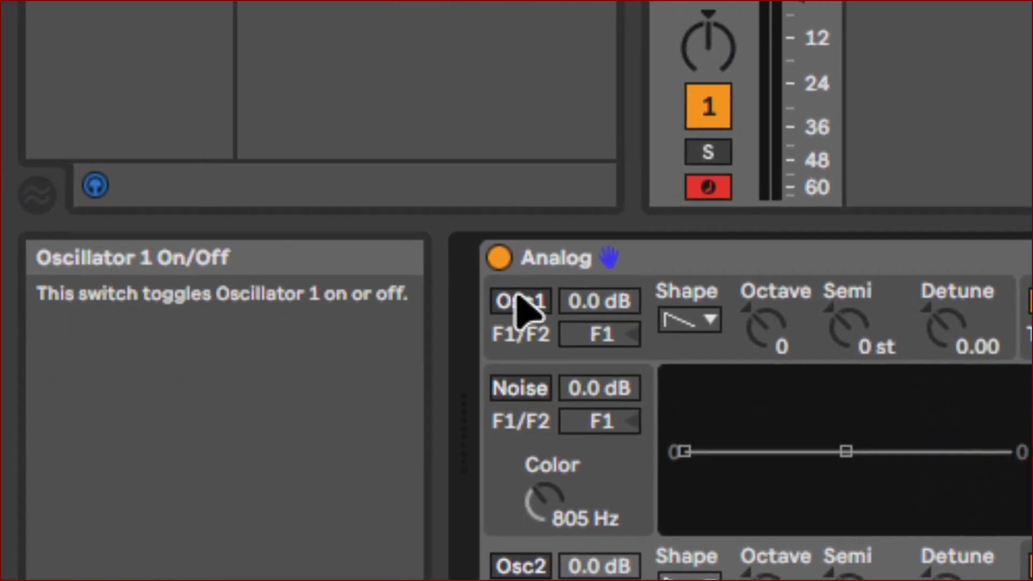
left_click(316, 300)
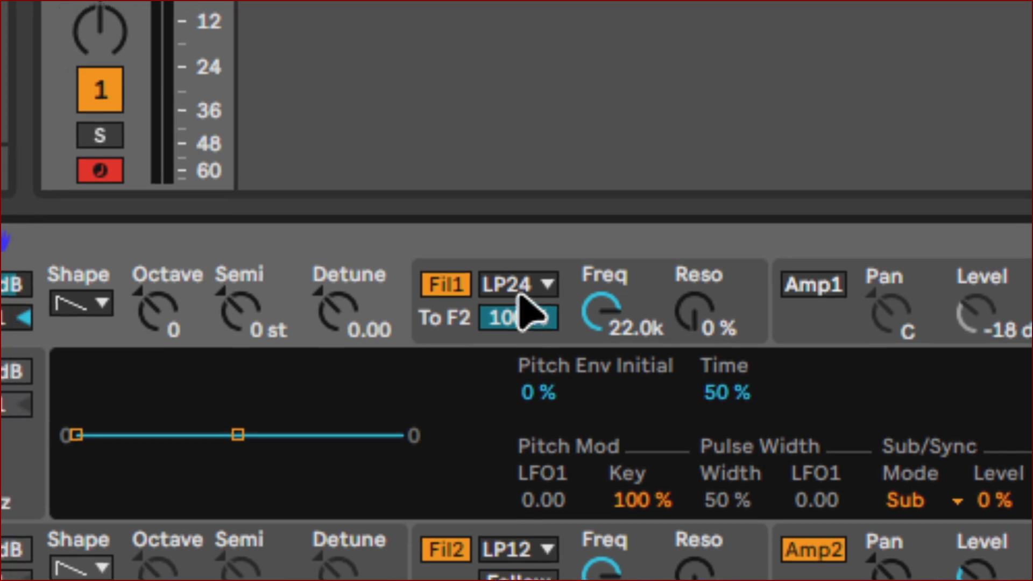
Step: Configure Filter 1 as Low-pass 24dB/oct with a 1.3k frequency, 36 % resonance and 1 % sent to Filter 2
left_click(520, 293)
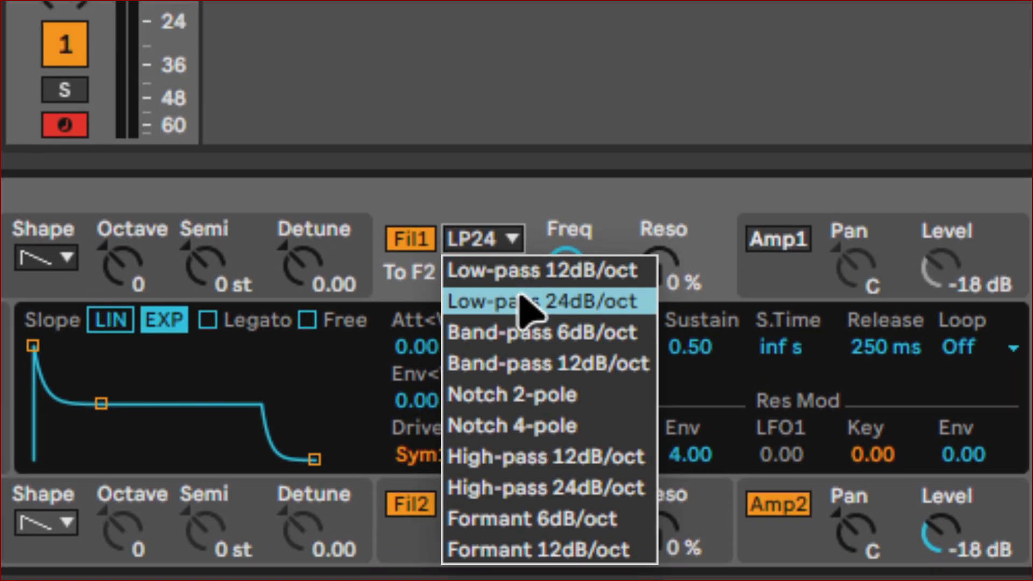
left_click(520, 299)
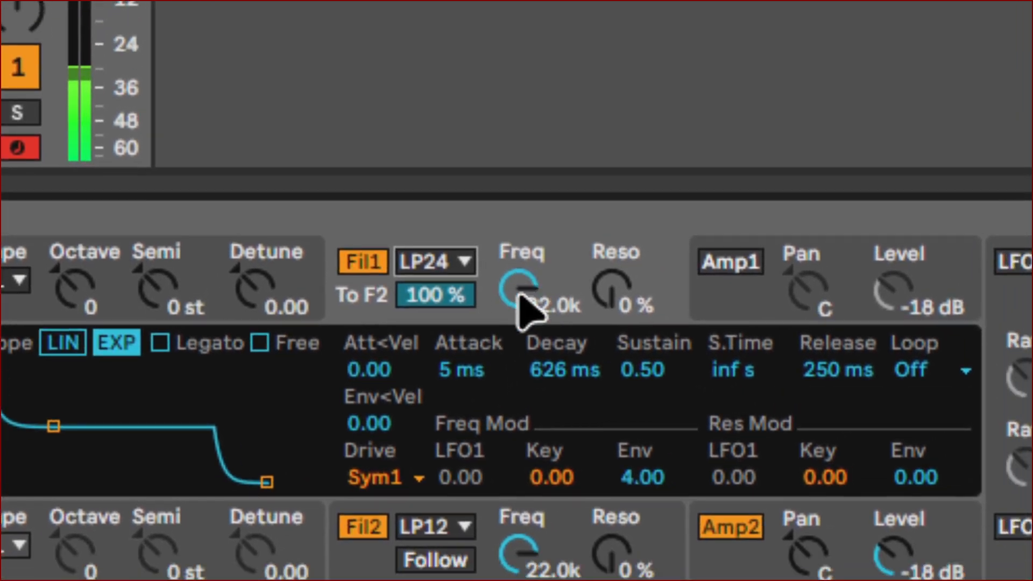
left_click(546, 278)
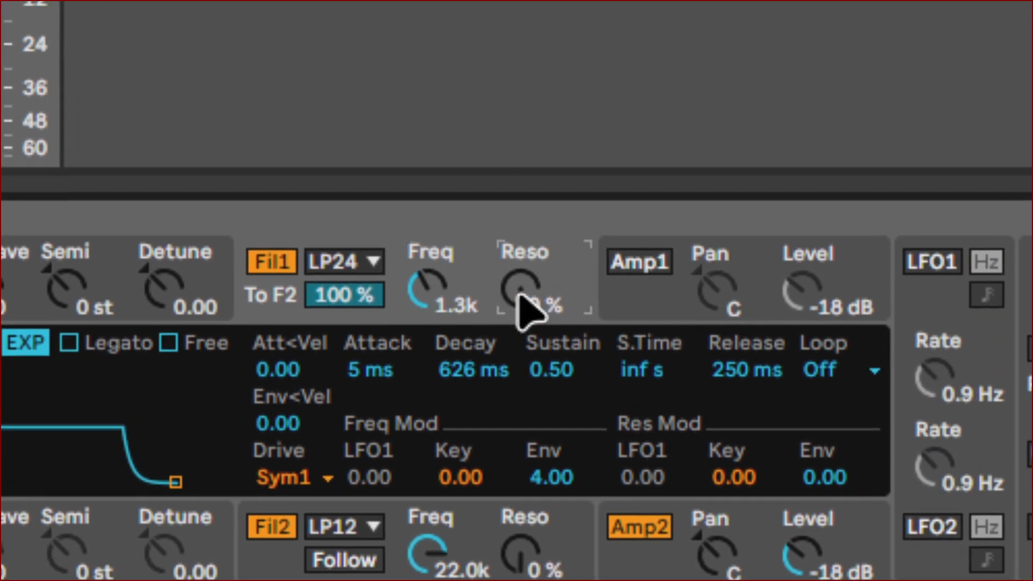
left_click_drag(519, 291, 519, 254)
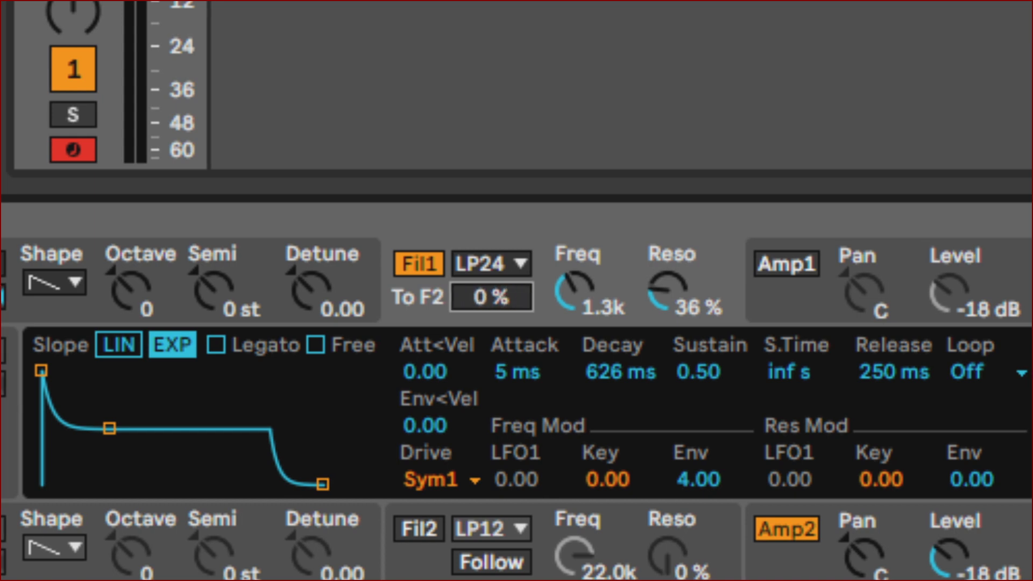
left_click_drag(519, 296, 519, 294)
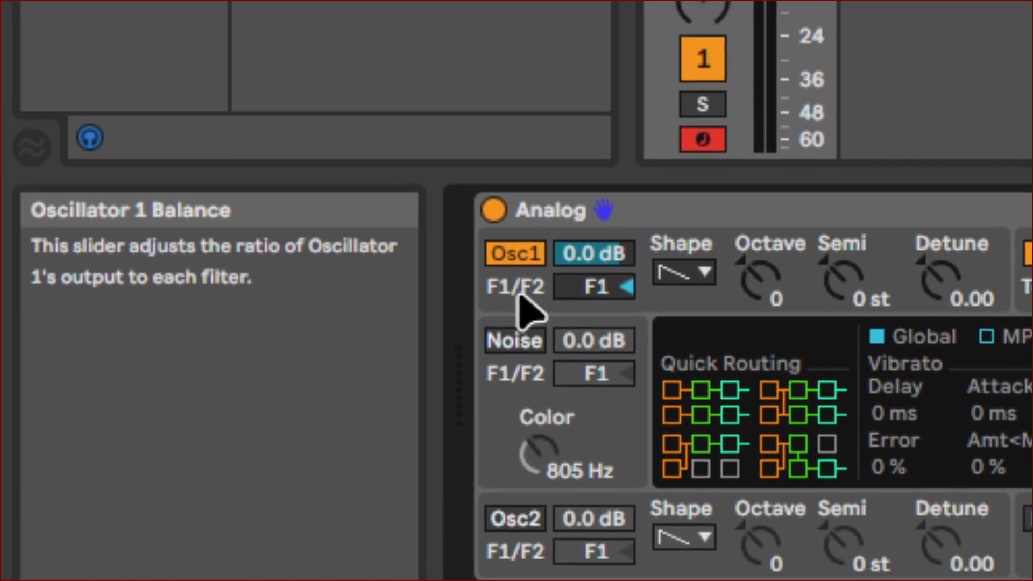
Step: Shape Oscillator 1's pitch envelope with an initial value of -97 % and a time of 50 %
left_click(499, 304)
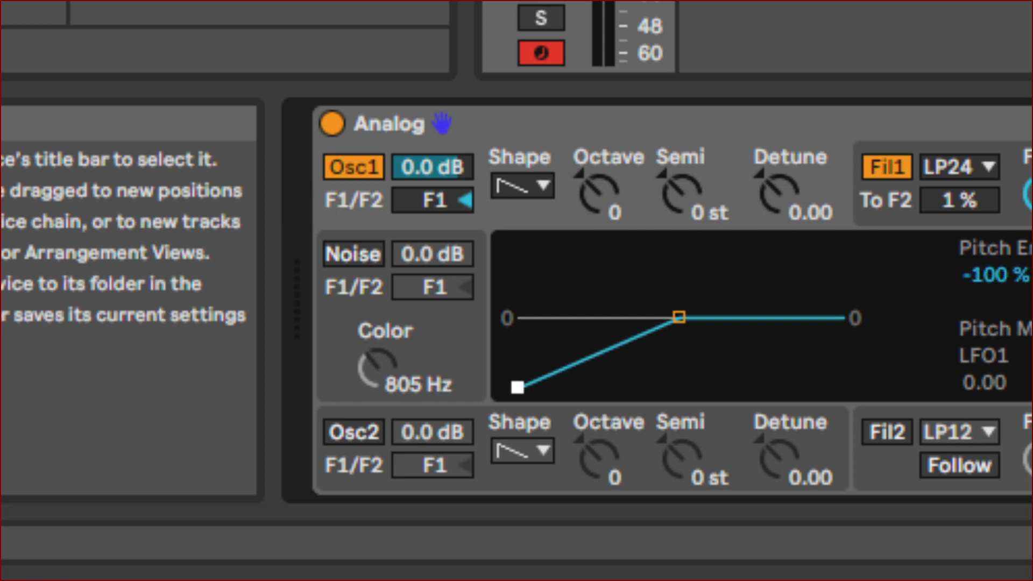
left_click_drag(518, 388, 518, 385)
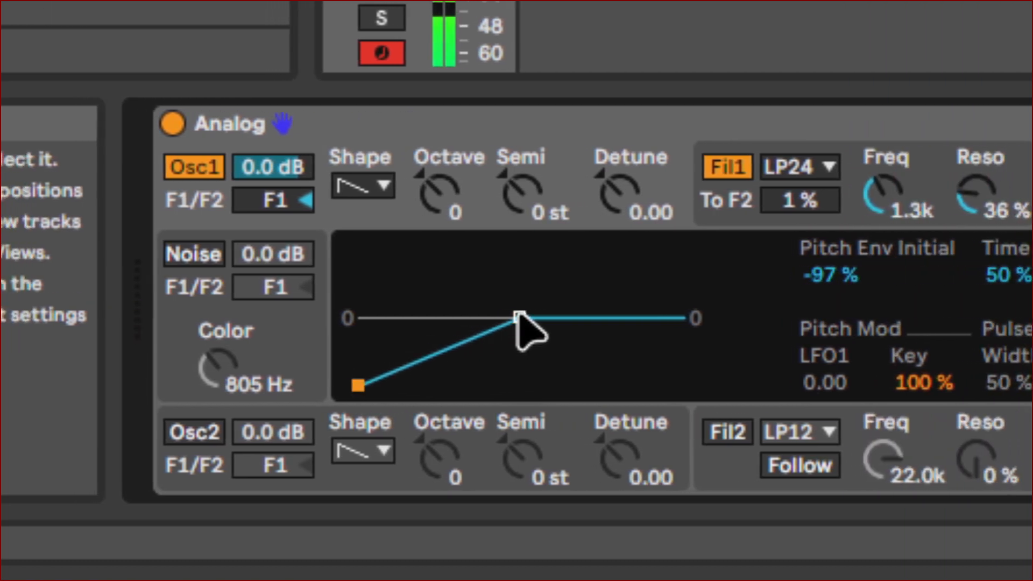
left_click_drag(518, 318, 640, 317)
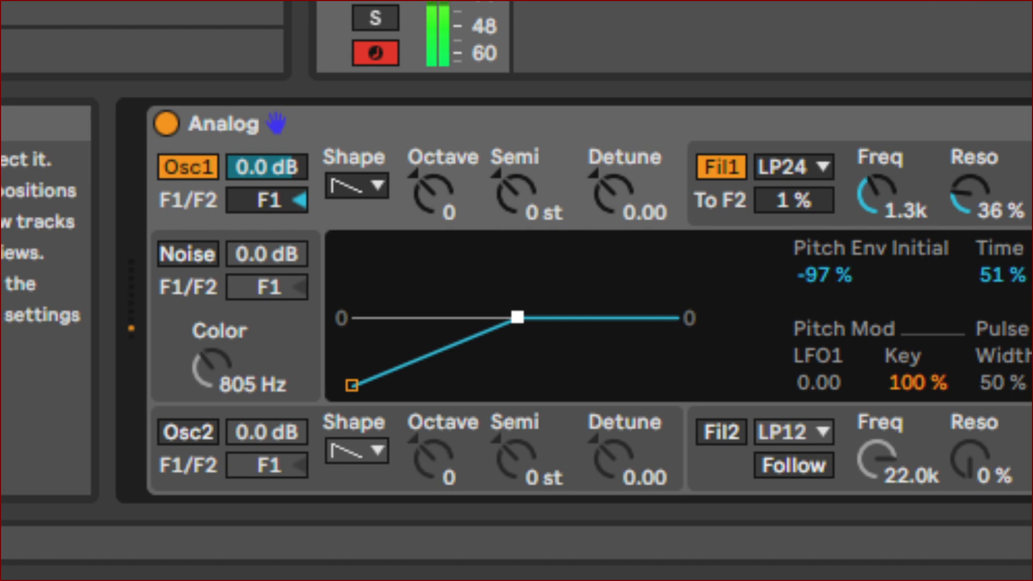
left_click_drag(517, 317, 515, 318)
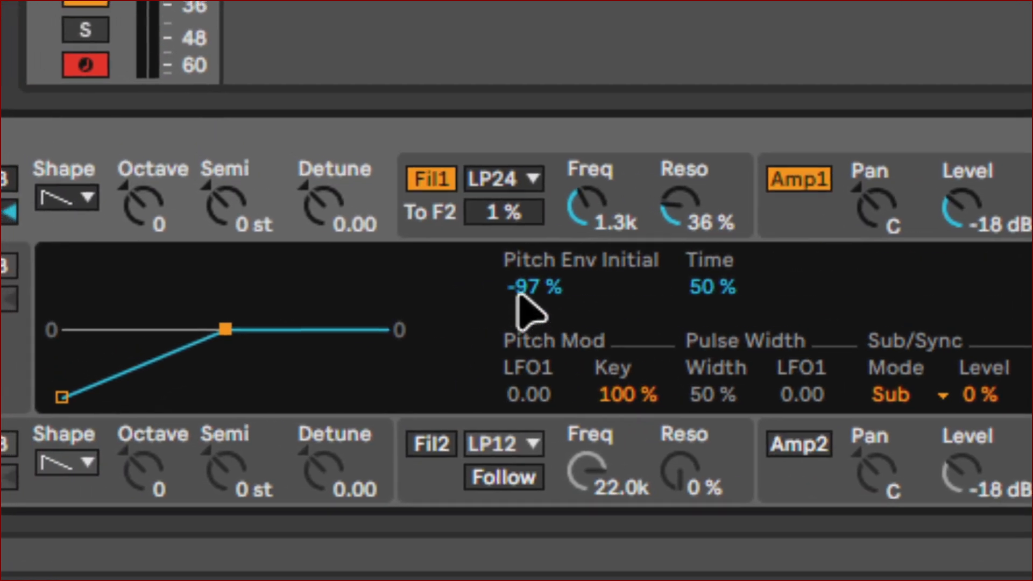
left_click(518, 295)
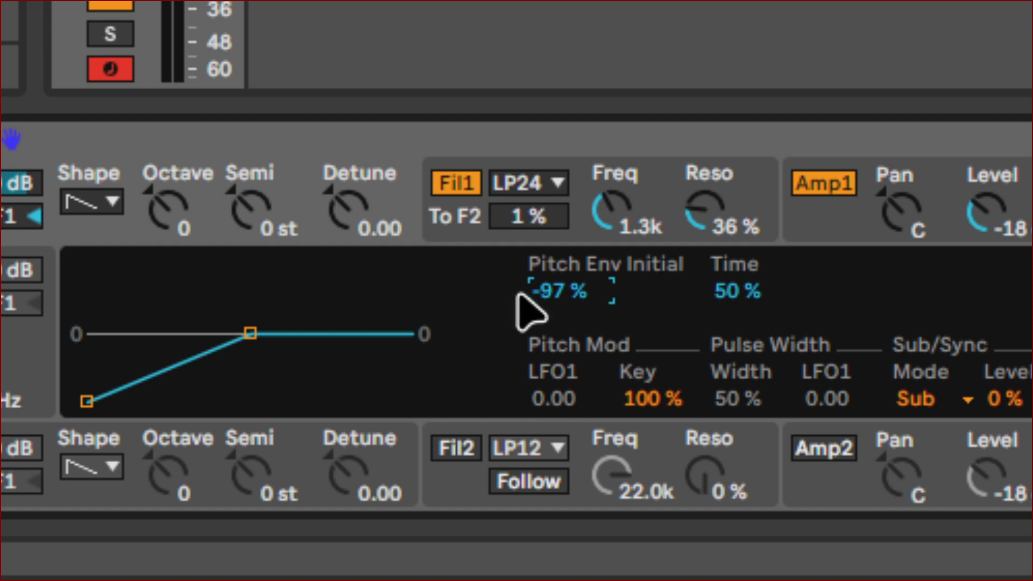
Step: Reset Oscillator 1's initial pitch envelope value to 0 % and set the envelope time to 51 %
key("Return")
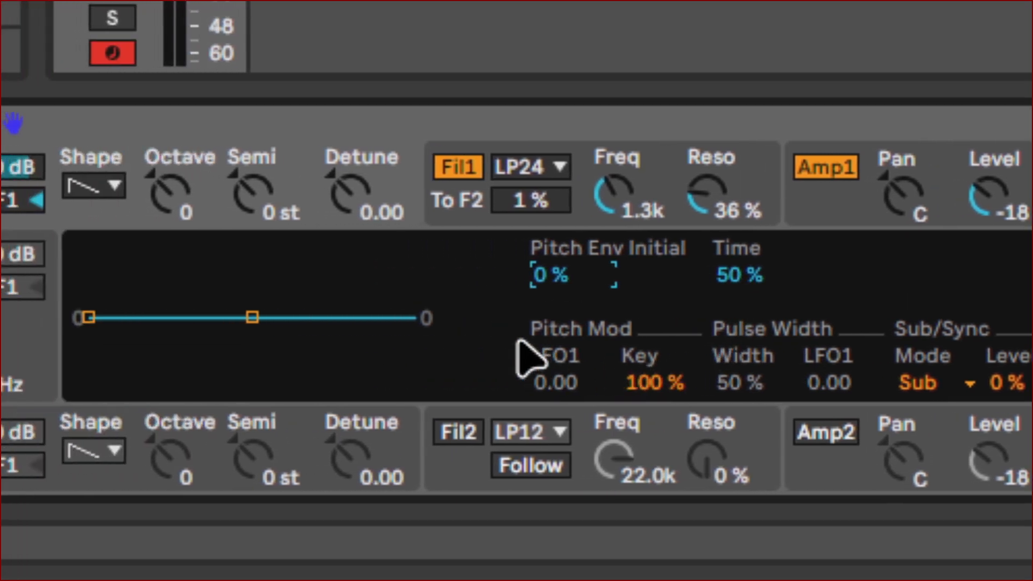
left_click_drag(354, 317, 355, 352)
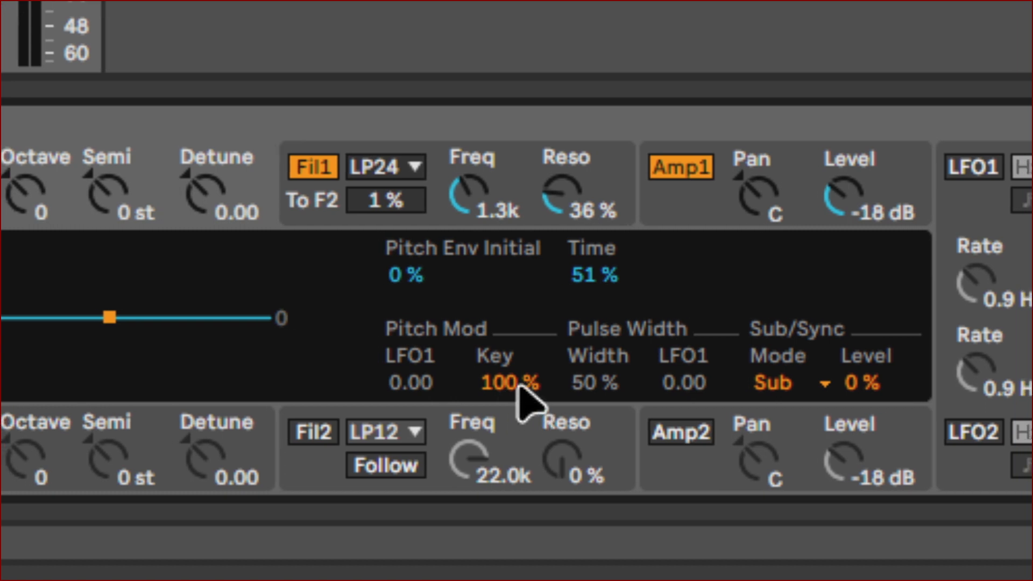
Step: Set Oscillator 1's pitch key tracking to 0 % and its pitch envelope time to 48 %
left_click(518, 386)
type("0.0 dB")
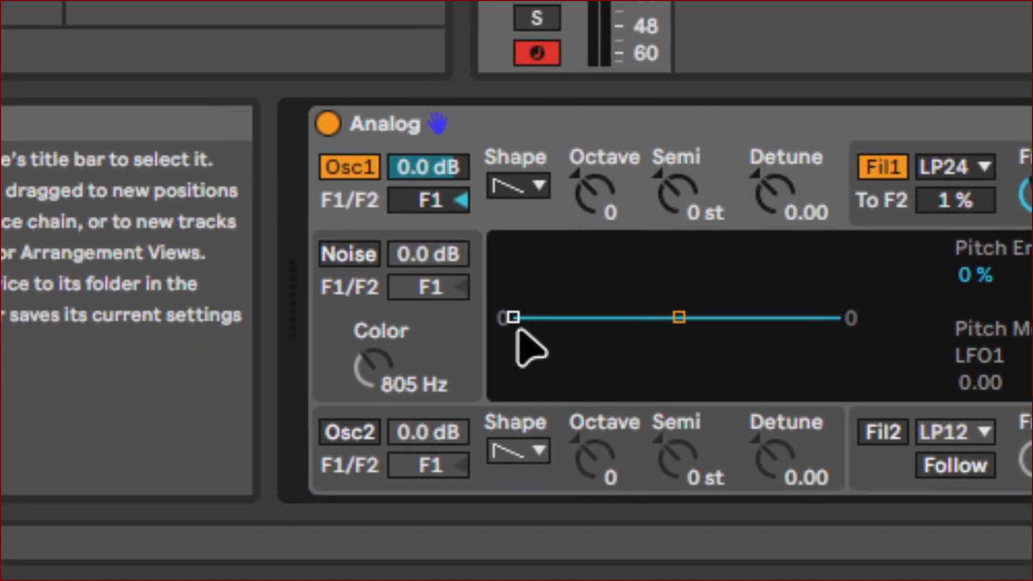
left_click(515, 323)
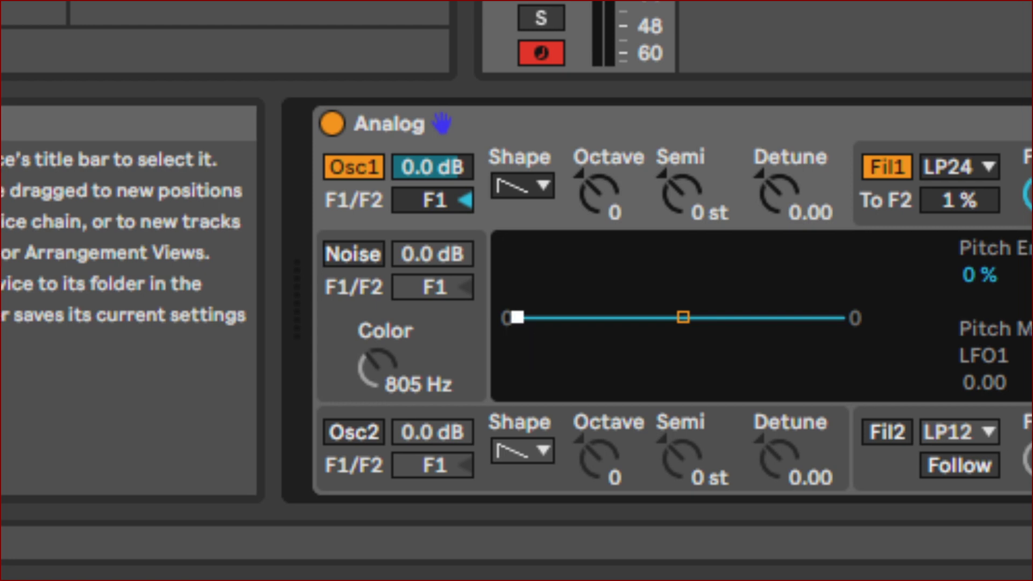
left_click(683, 318)
mouse_move(518, 318)
left_mouse_down()
mouse_move(507, 318)
mouse_move(518, 301)
left_mouse_up()
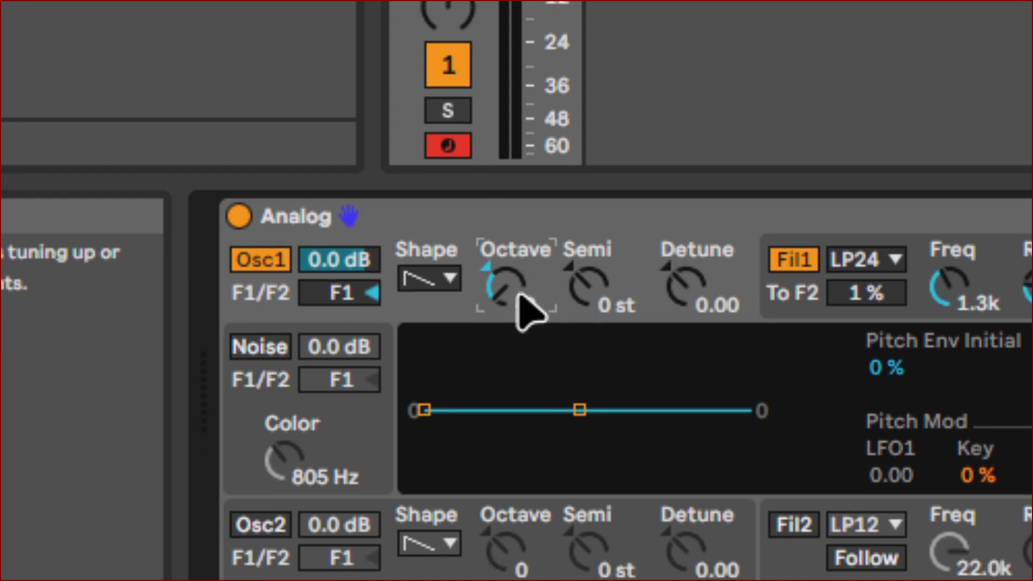
Step: Reset Oscillator 1's octave to 0 and restore its pitch key tracking to 100 %
double_click(518, 293)
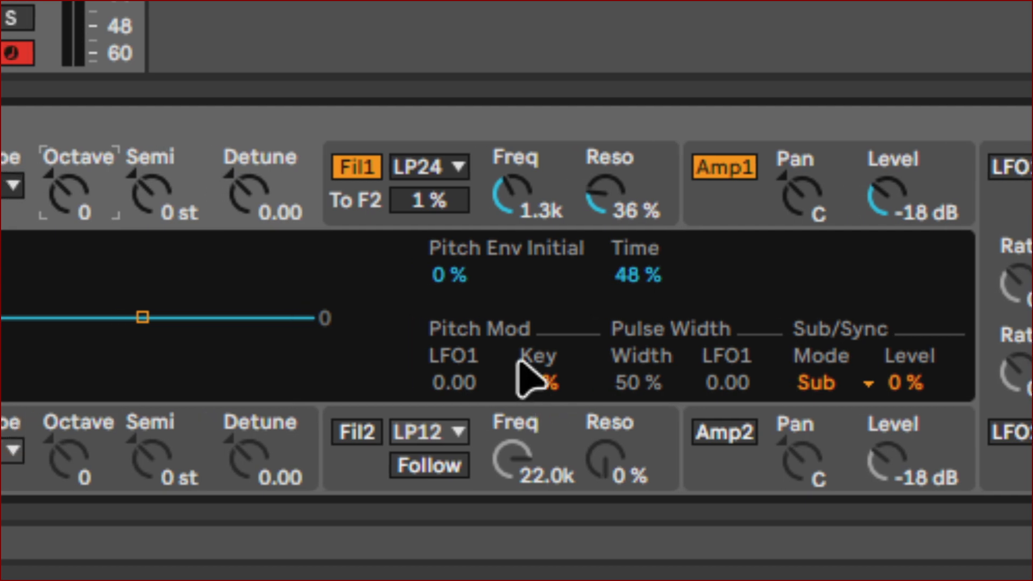
left_click(565, 385)
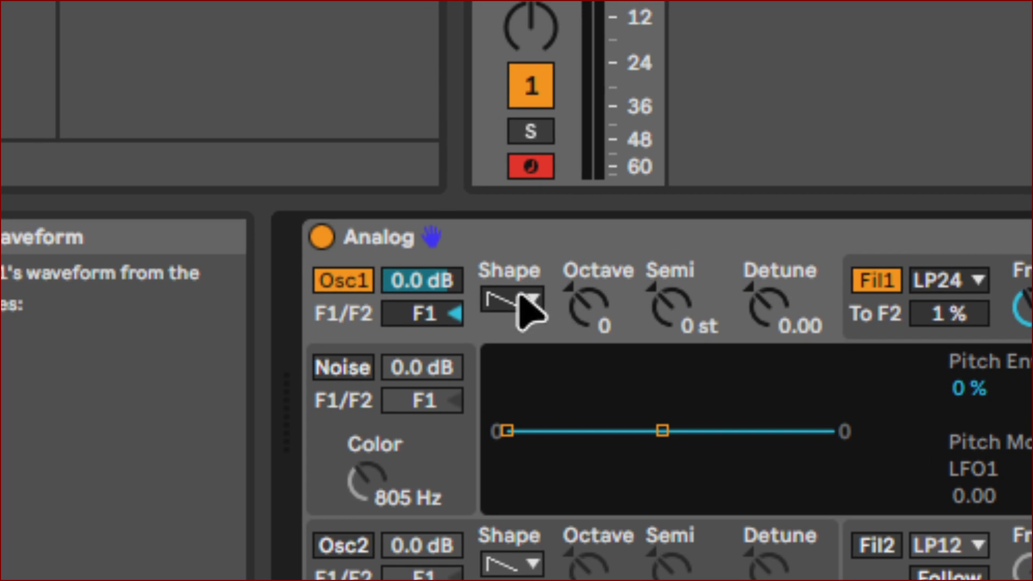
Step: Switch Oscillator 1 to the rectangle waveform and sweep its pulse width, returning it to 50 %
left_click(521, 299)
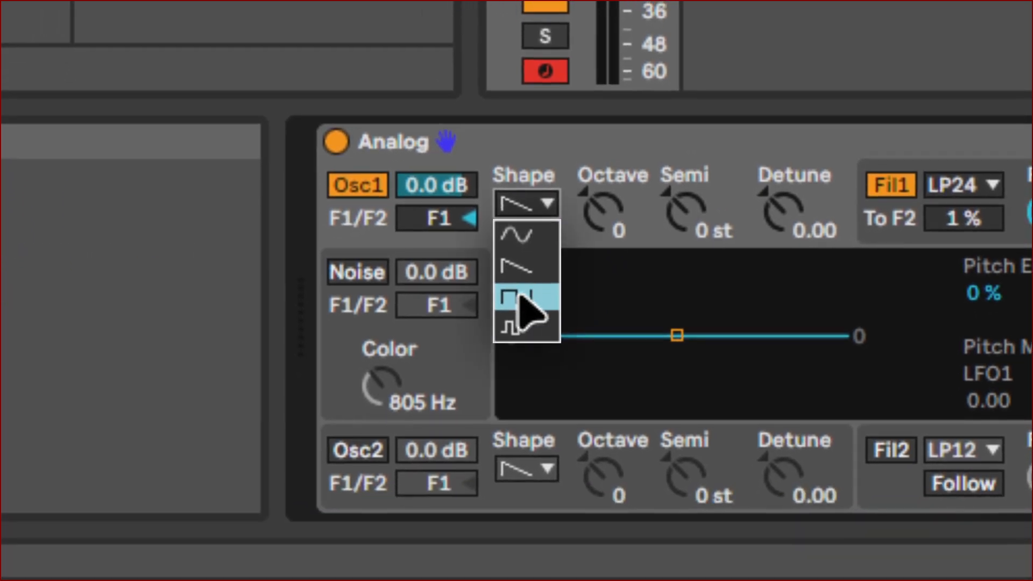
left_click(521, 299)
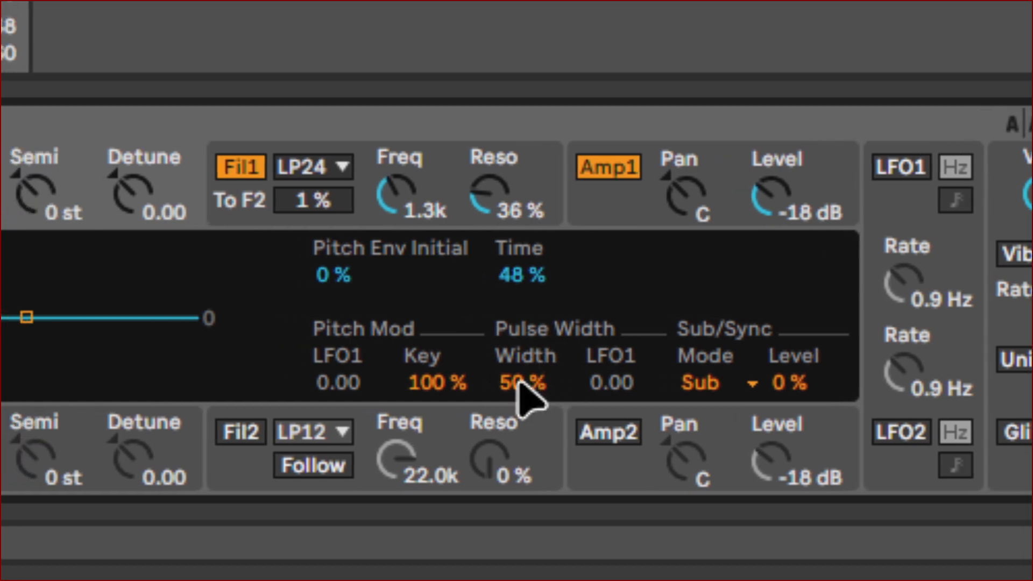
left_click_drag(525, 395, 524, 350)
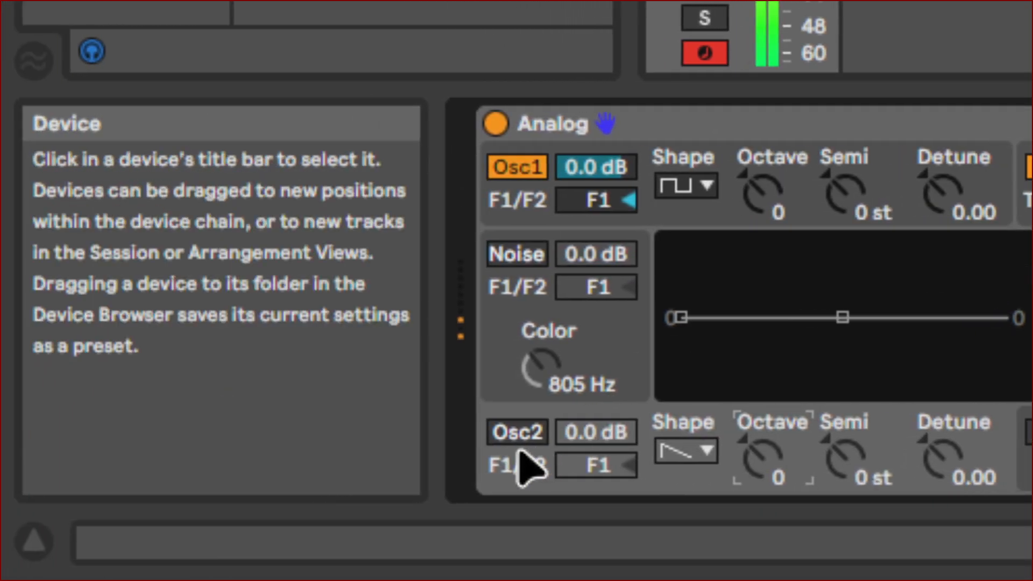
Step: Enable Oscillator 2 and set its shape to the rectangle waveform
left_click(519, 435)
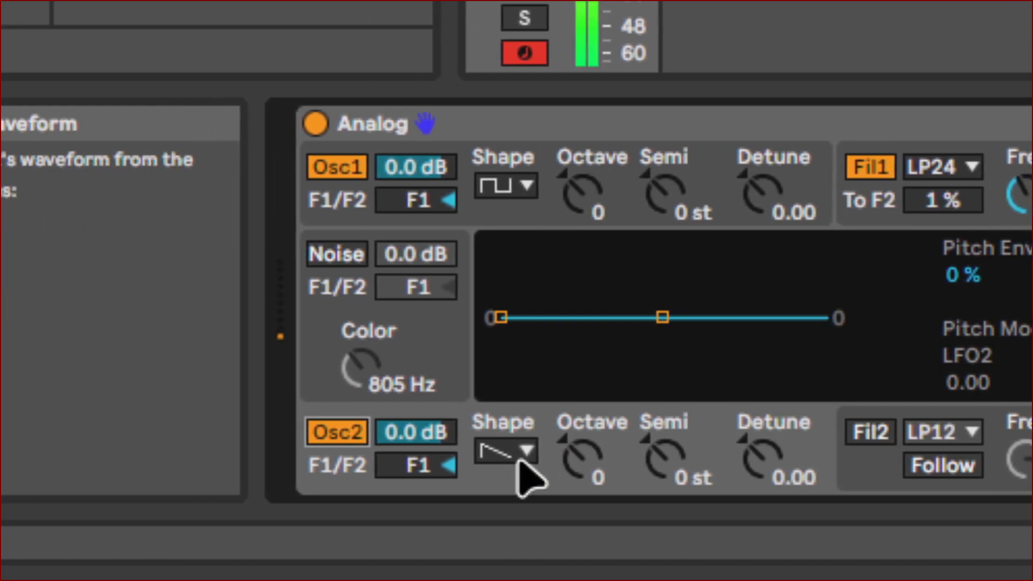
left_click(519, 458)
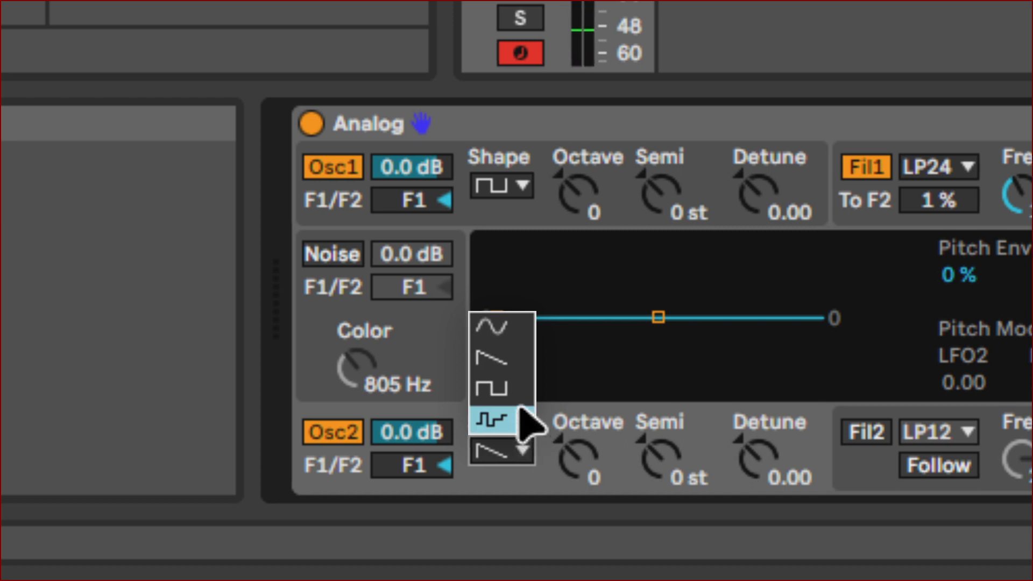
left_click(519, 392)
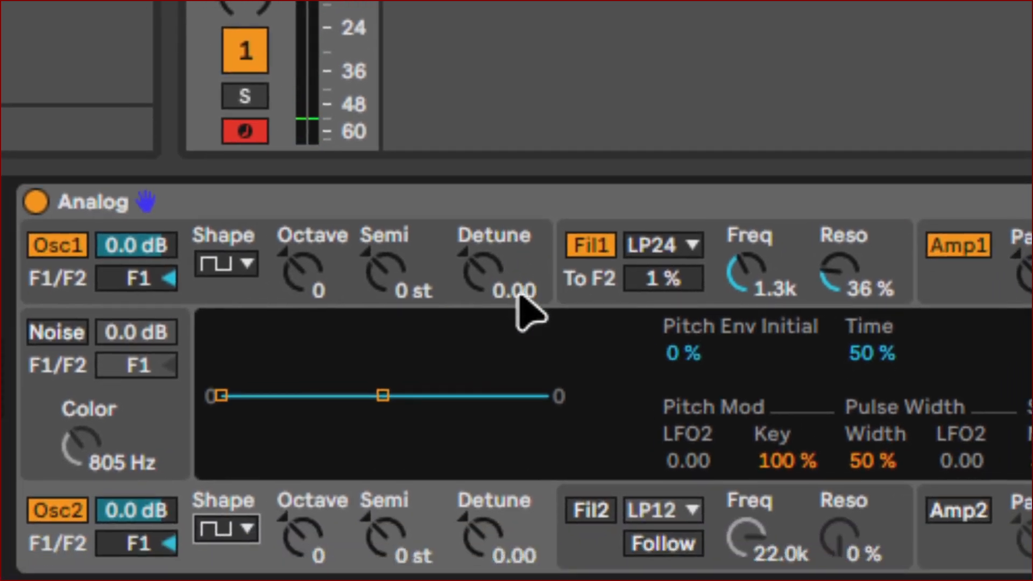
Step: Try a detune of 0.50 on Oscillator 1 and settle on 0.05
left_click(504, 291)
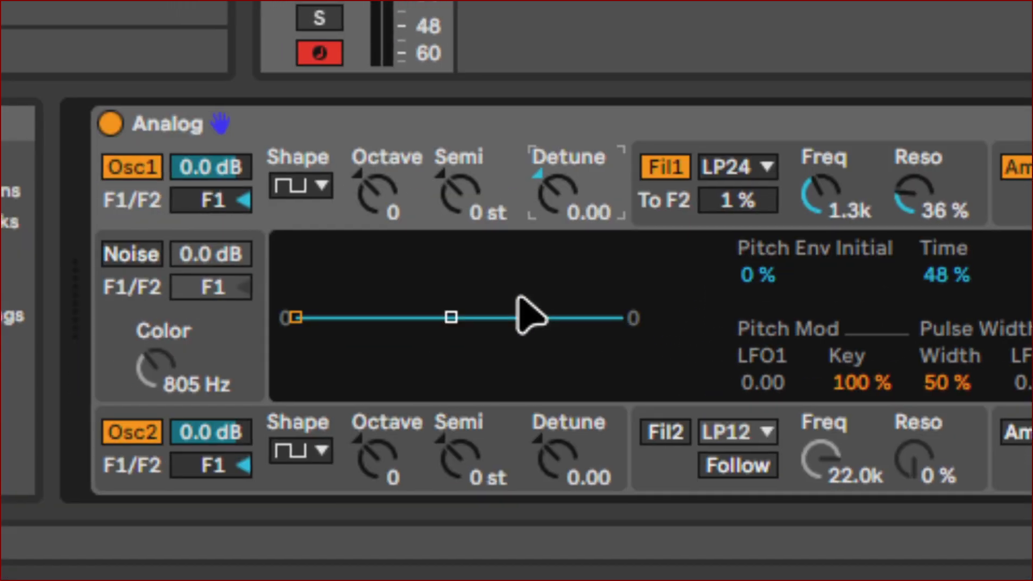
type("0.5")
key("Return")
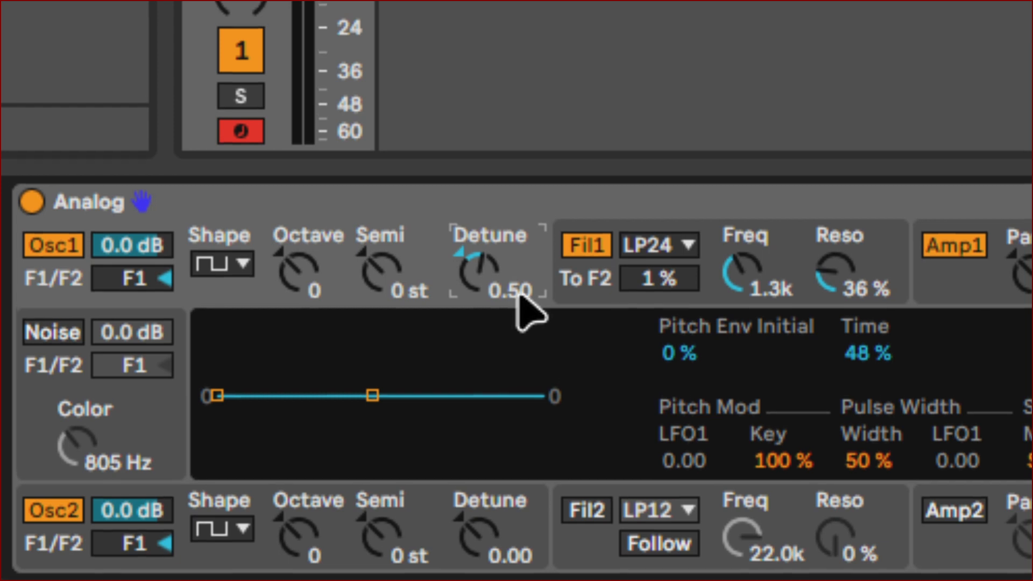
type("0.05")
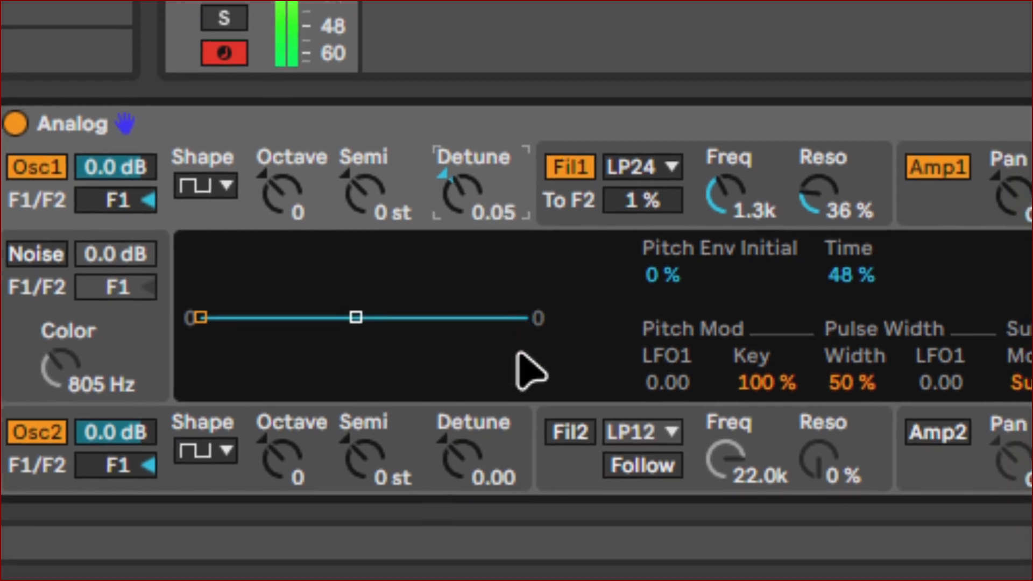
Step: Set Oscillator 2's detune to -0.05
left_click(498, 479)
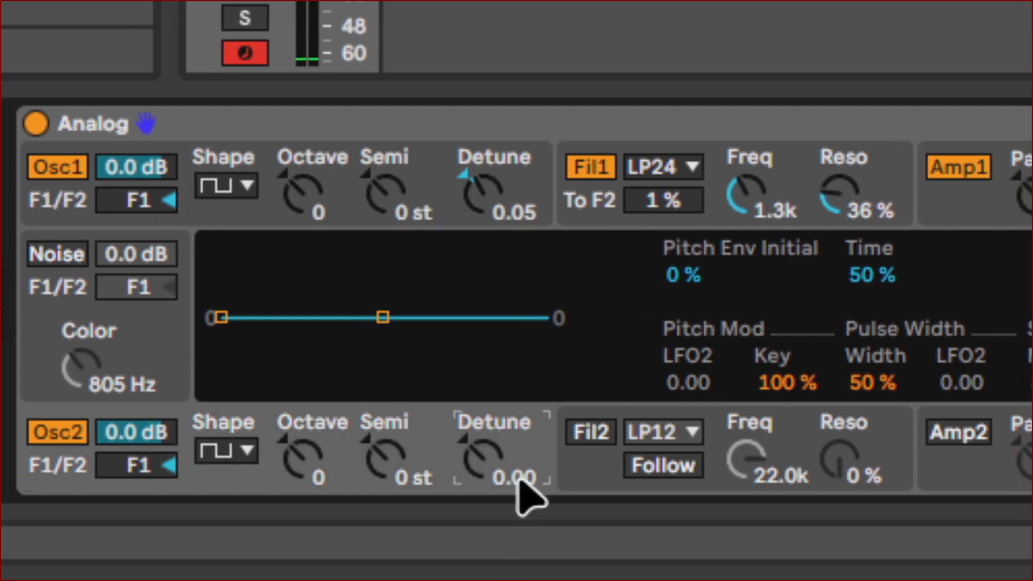
type("-")
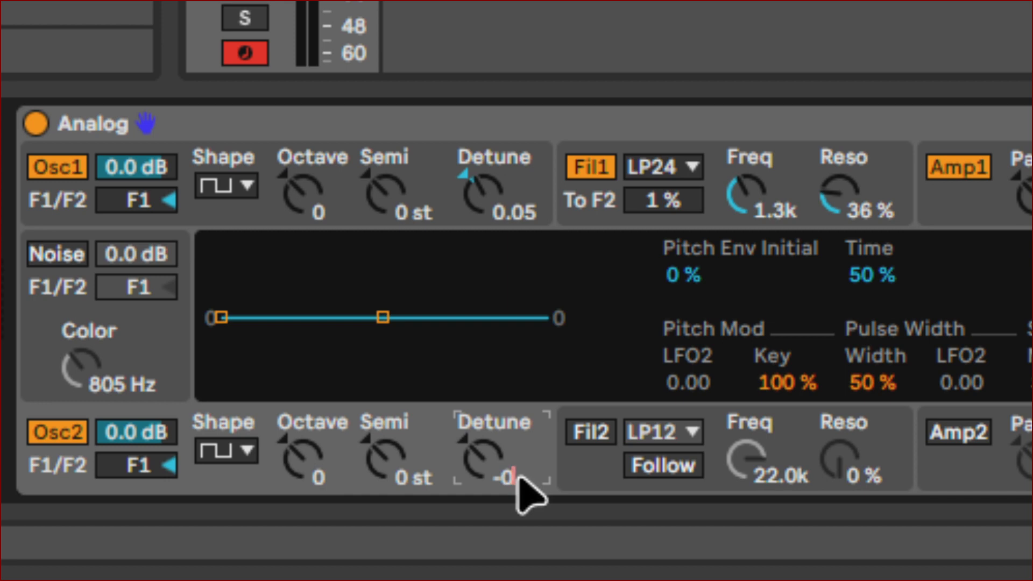
type("0.05")
key("Return")
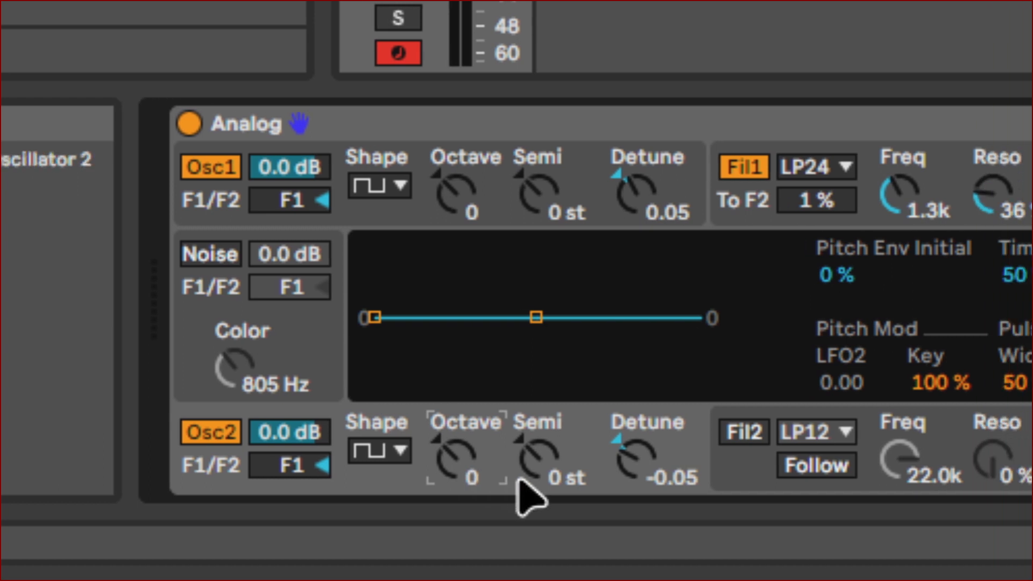
Step: Try raising Oscillator 2 by 1 octave and reset its octave to 0
type("1")
key("Return")
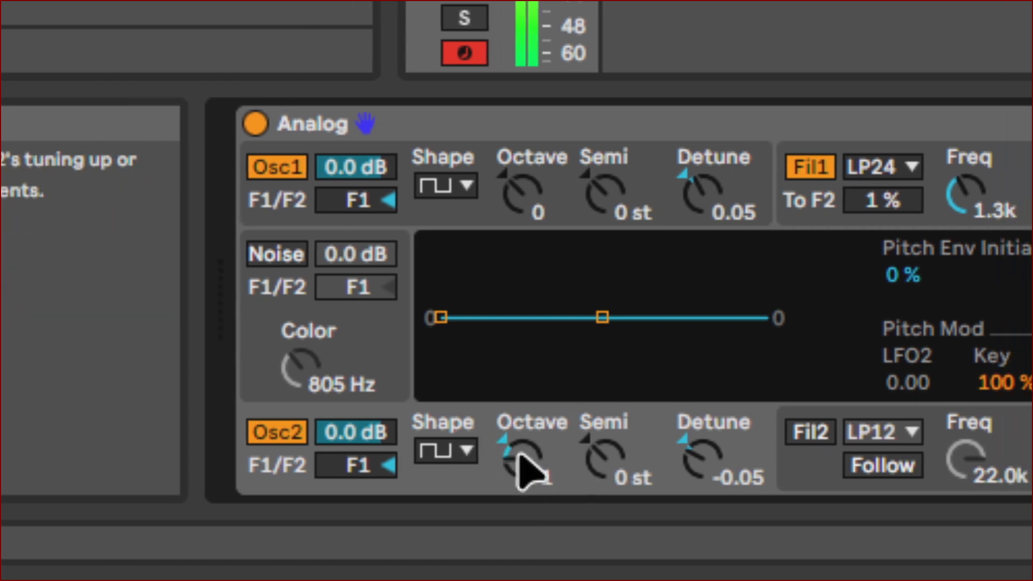
left_click(525, 467)
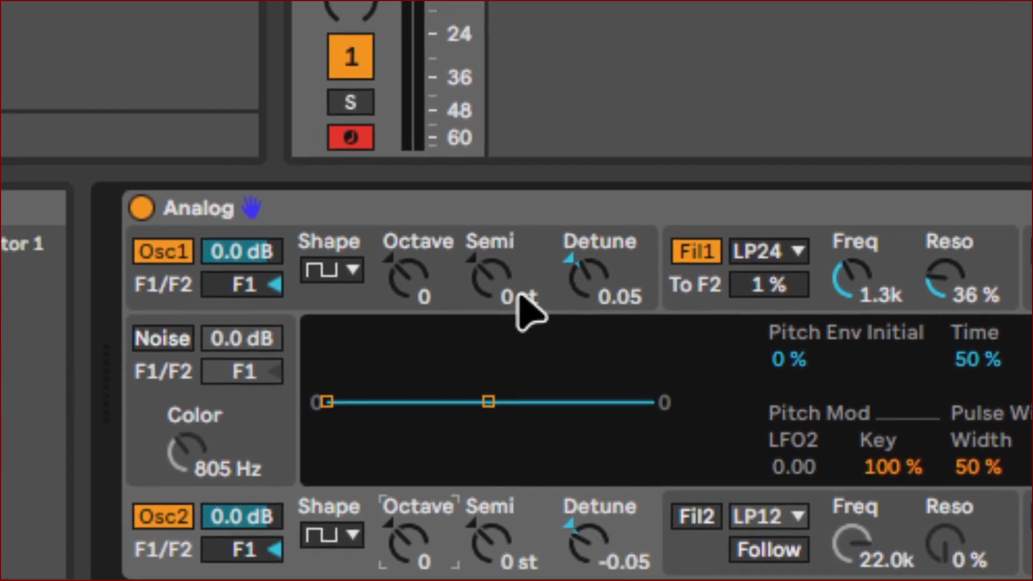
Step: Try transposing Oscillator 1 up 5 semitones and return it to 0 st
left_click(536, 307)
type("5")
key("Return")
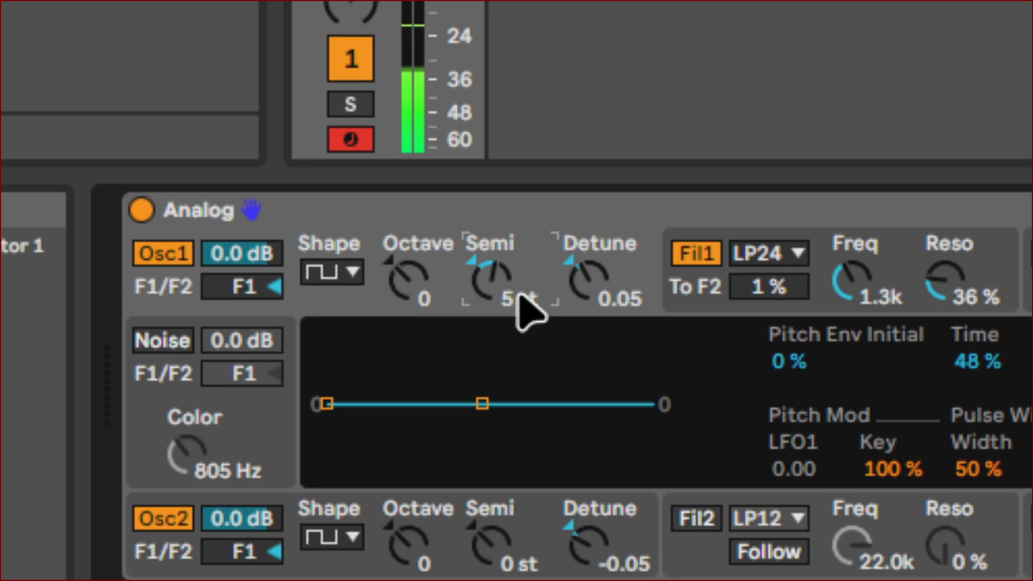
type("0")
key("Return")
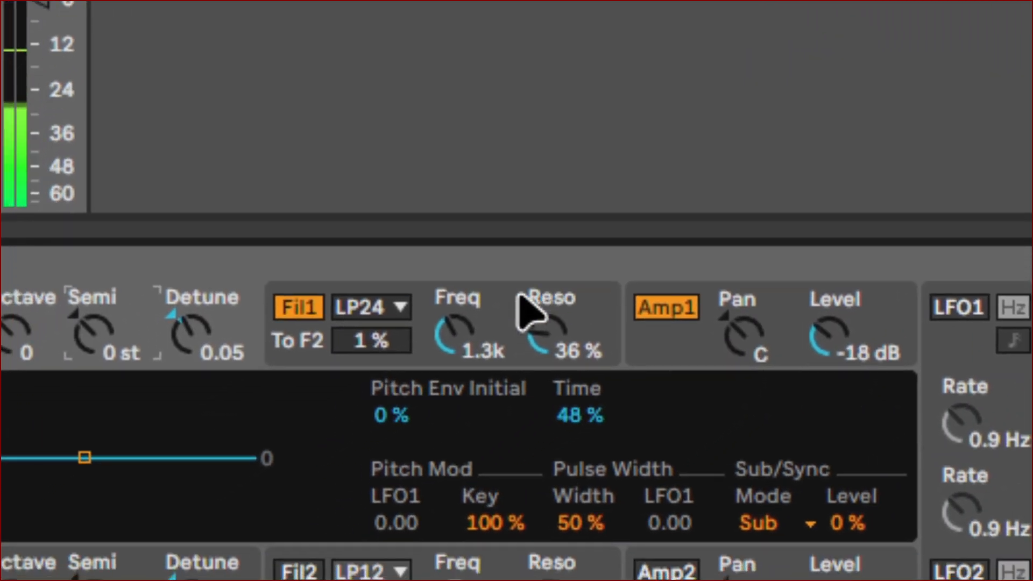
Step: Set Filter 1 to 675 Hz with 43 % resonance, and give its envelope a linear slope with a 15.0 s attack
left_click(458, 335)
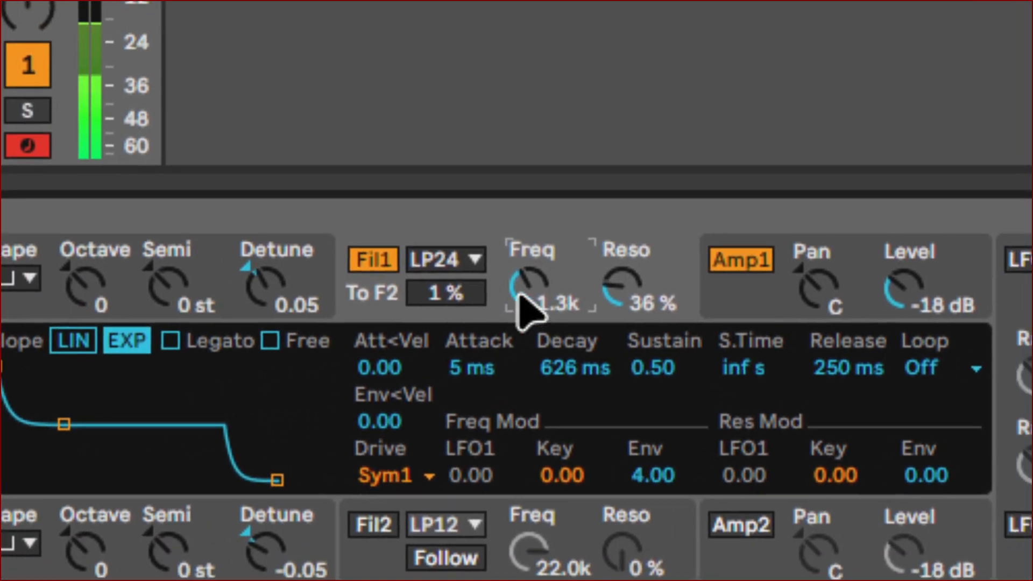
left_click_drag(557, 294, 518, 295)
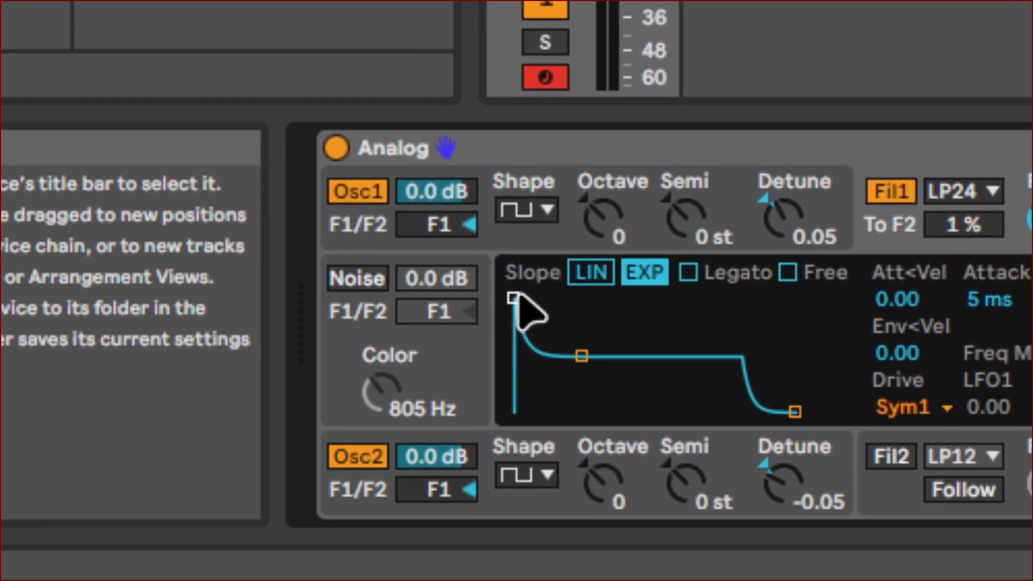
mouse_move(516, 296)
left_mouse_down()
mouse_move(557, 291)
mouse_move(518, 292)
left_mouse_up()
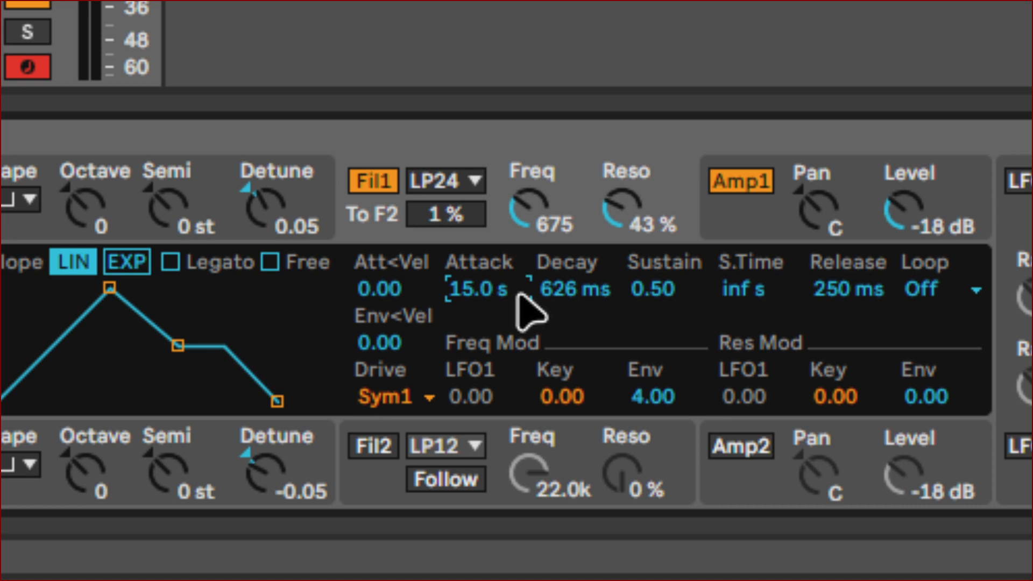
Step: Set both the attack and the decay of Filter 1's envelope to 500 ms
type("500")
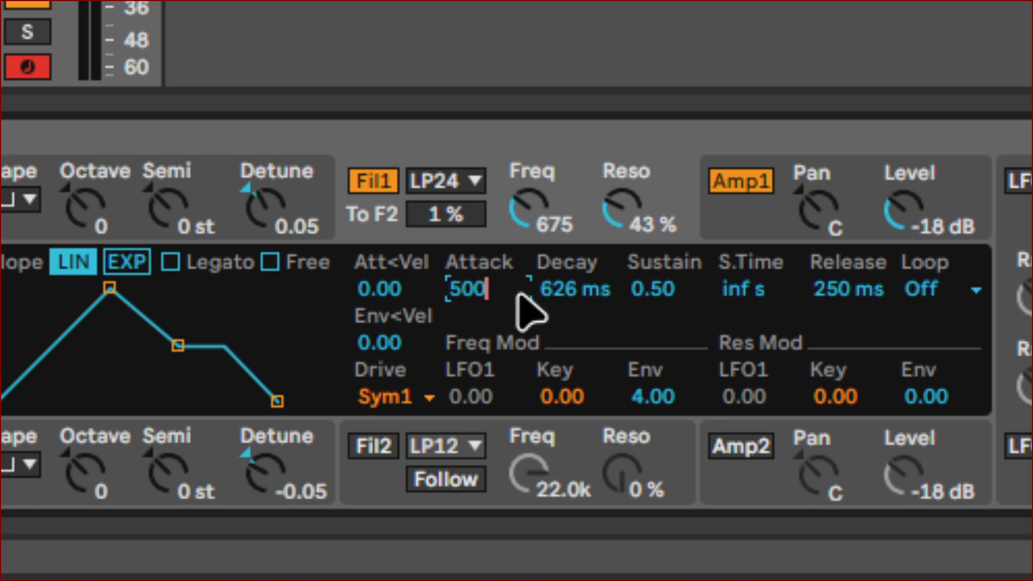
key("Return")
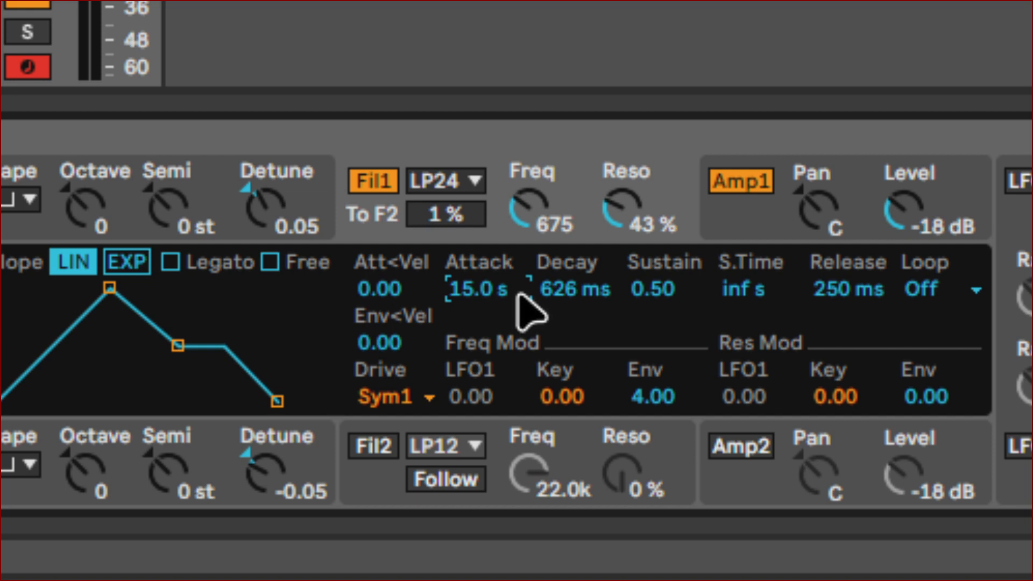
type("0.5")
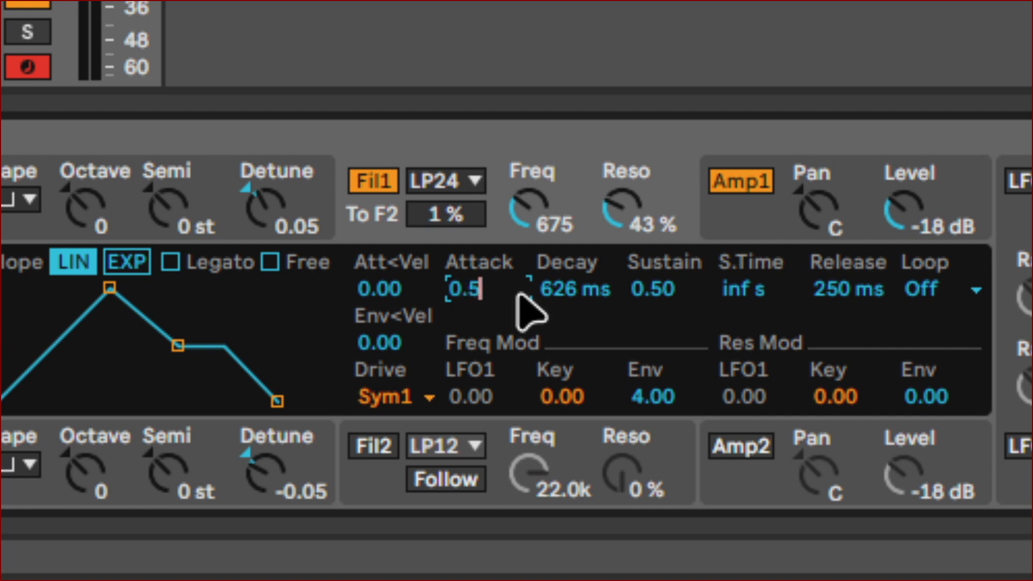
key("Return")
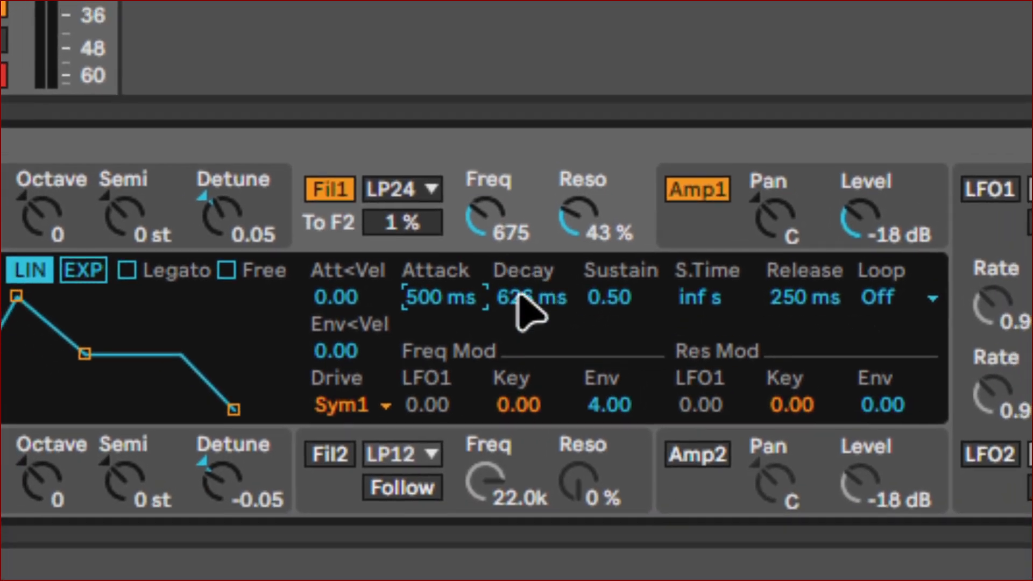
left_click(520, 301)
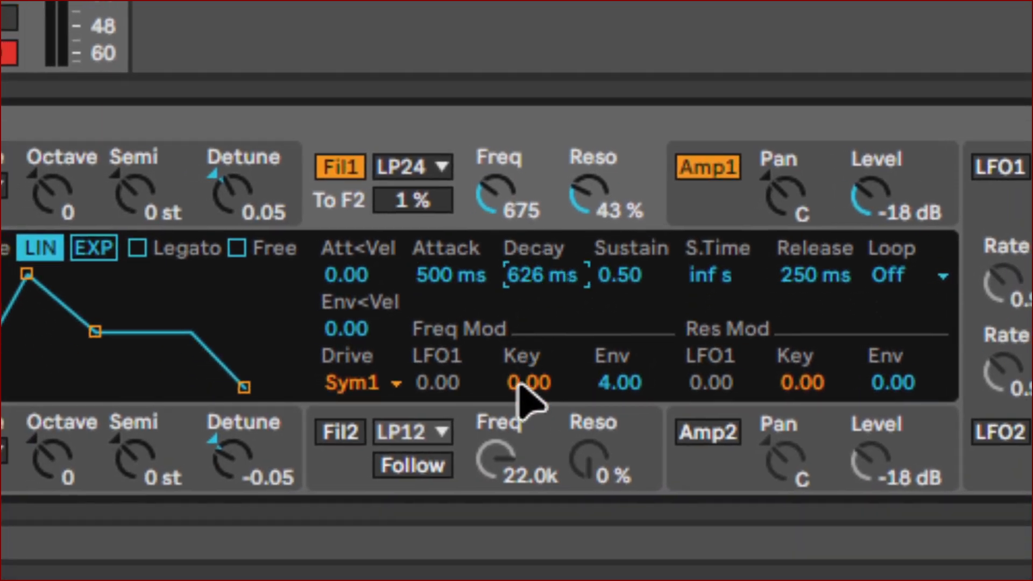
type("500")
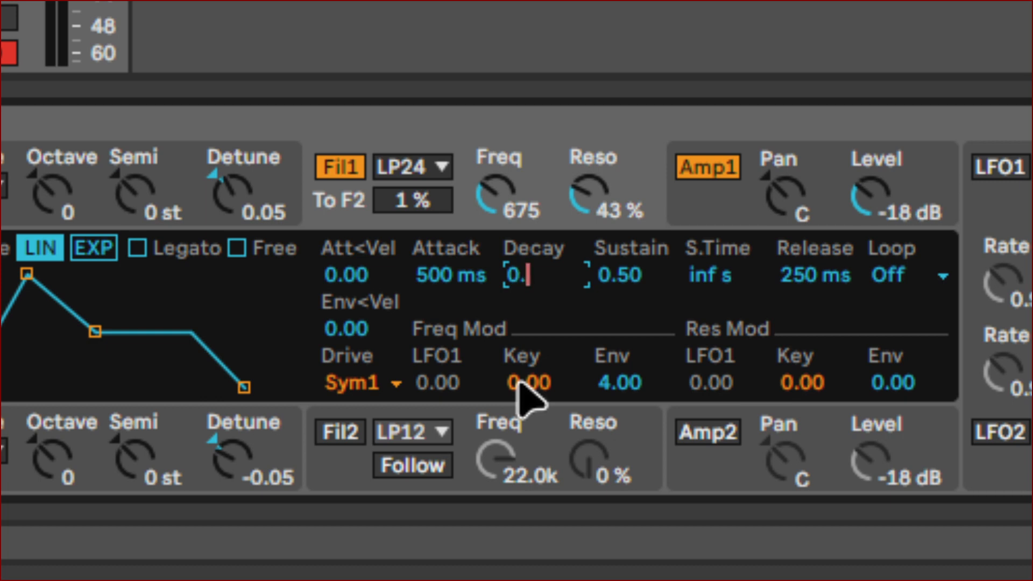
key("Return")
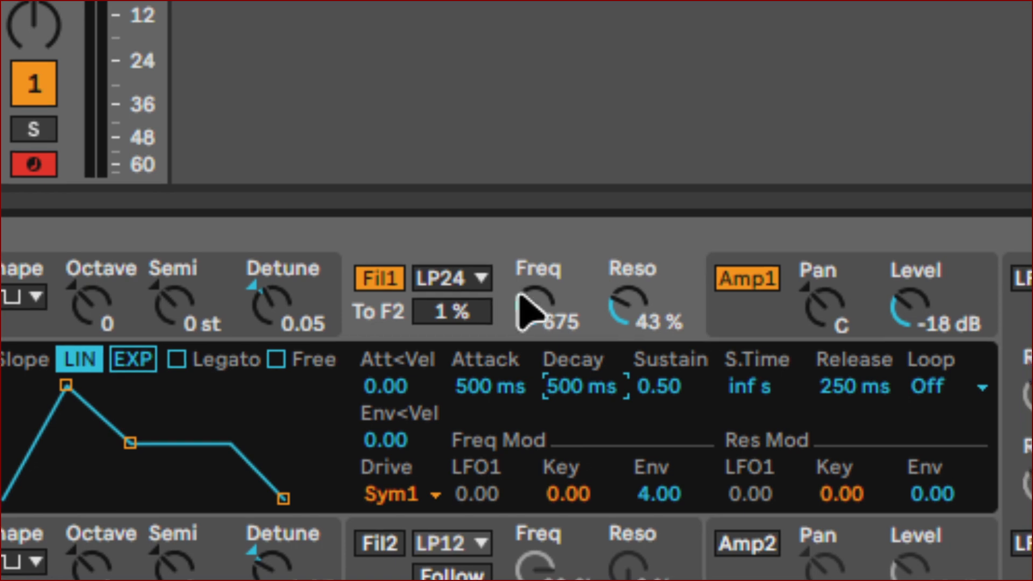
Step: Sweep Filter 1's frequency down to 275 Hz and settle it at 1.0k
mouse_move(520, 312)
left_mouse_down()
mouse_move(520, 339)
mouse_move(519, 318)
left_mouse_up()
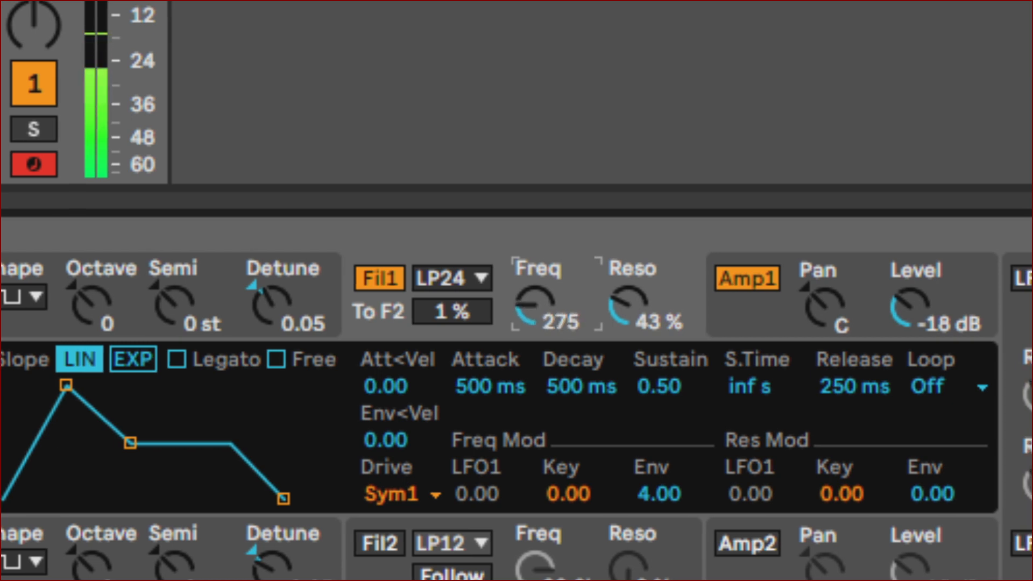
mouse_move(520, 319)
left_mouse_down()
mouse_move(519, 297)
mouse_move(525, 307)
left_mouse_up()
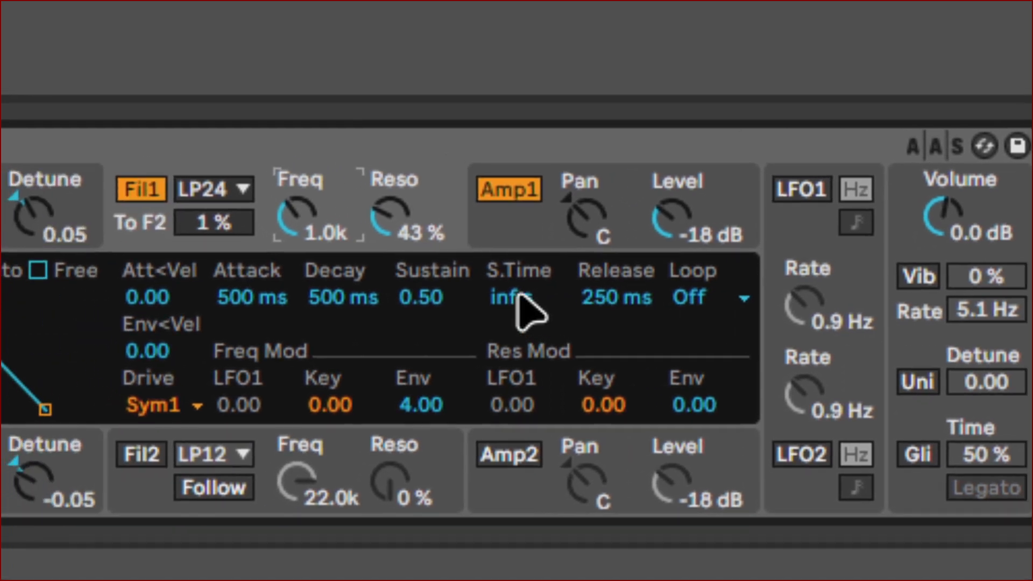
Step: Try Filter 1's envelope sustain time at 500 ms, 100 ms and 500 s, and return it to infinite
left_click(517, 294)
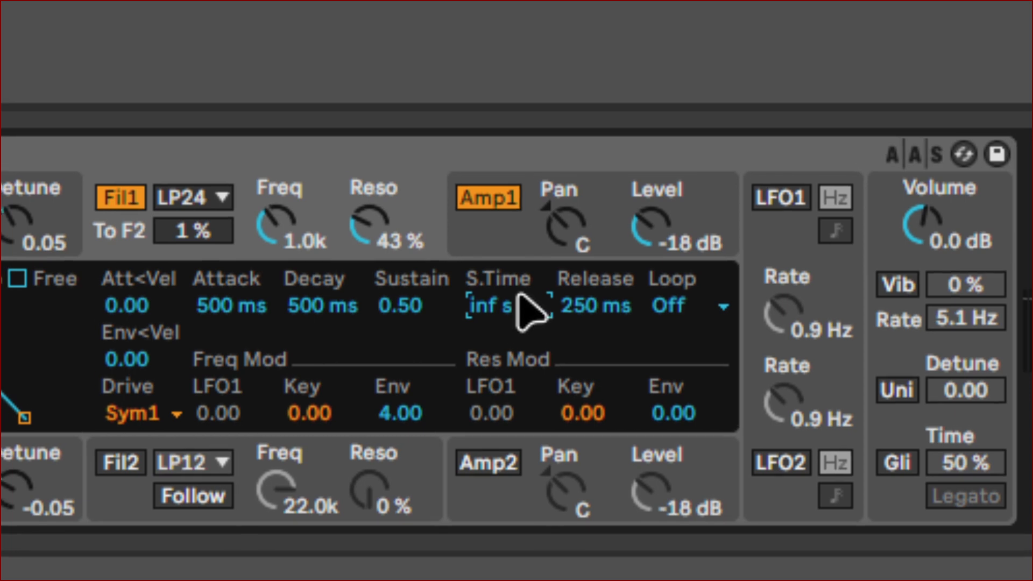
type("0.5")
key("Return")
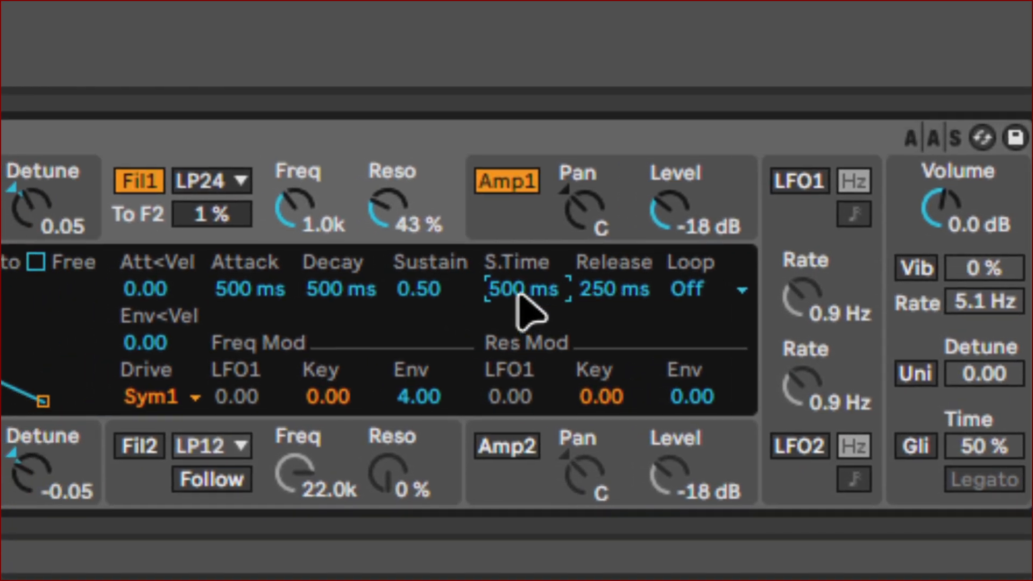
mouse_move(517, 291)
left_mouse_down()
mouse_move(517, 334)
mouse_move(518, 299)
left_mouse_up()
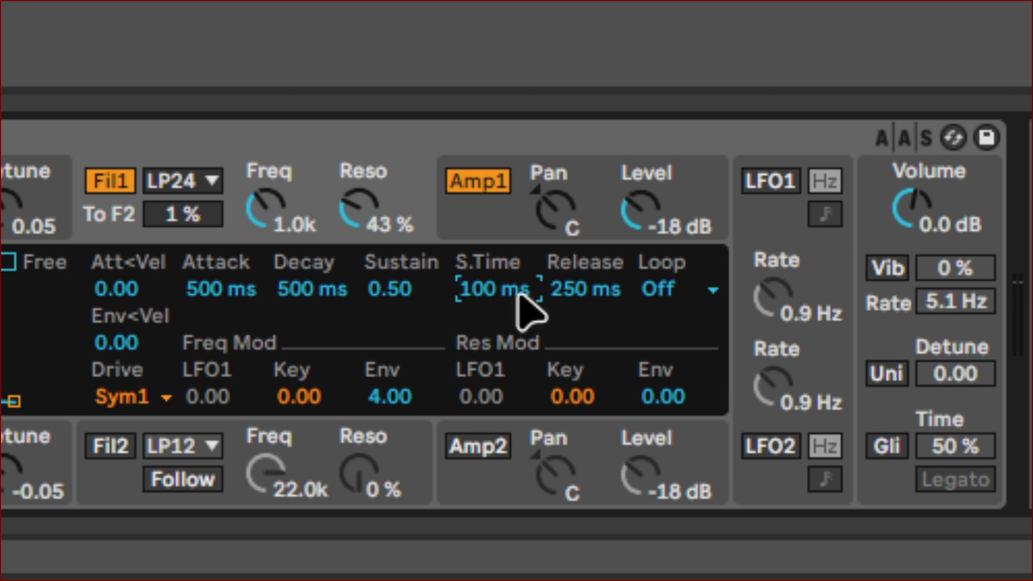
type("500")
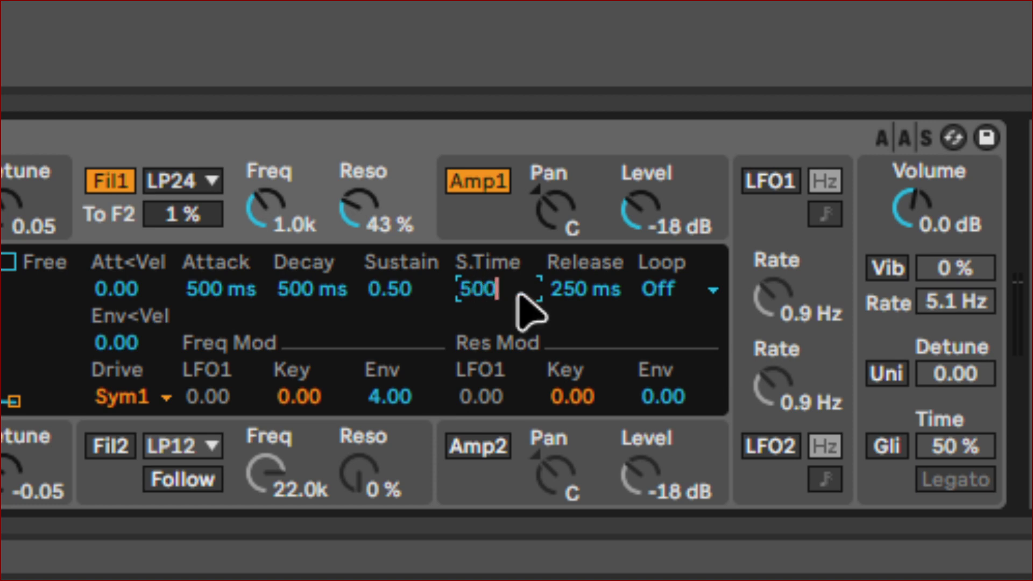
key("Return")
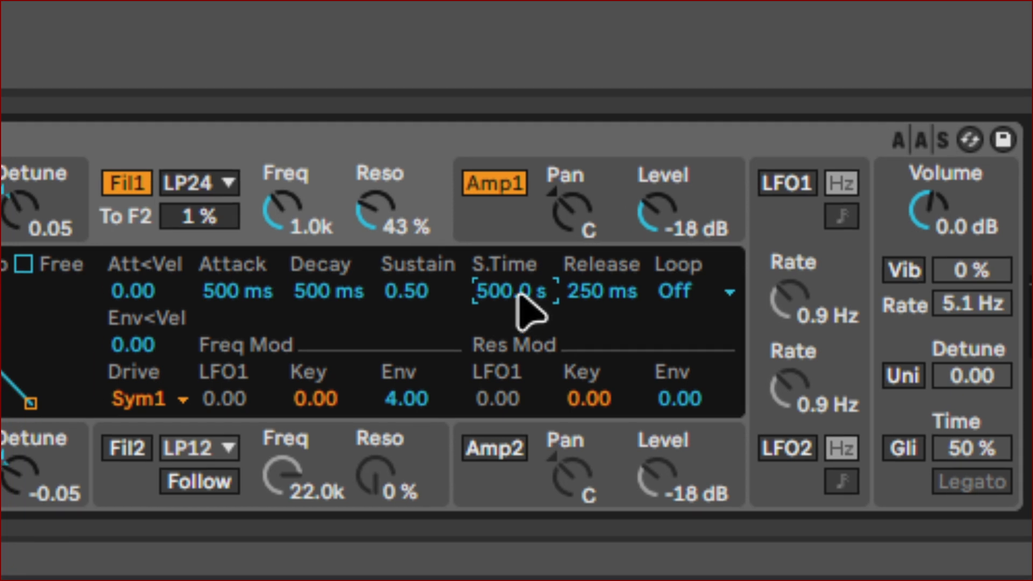
left_click_drag(509, 291, 509, 269)
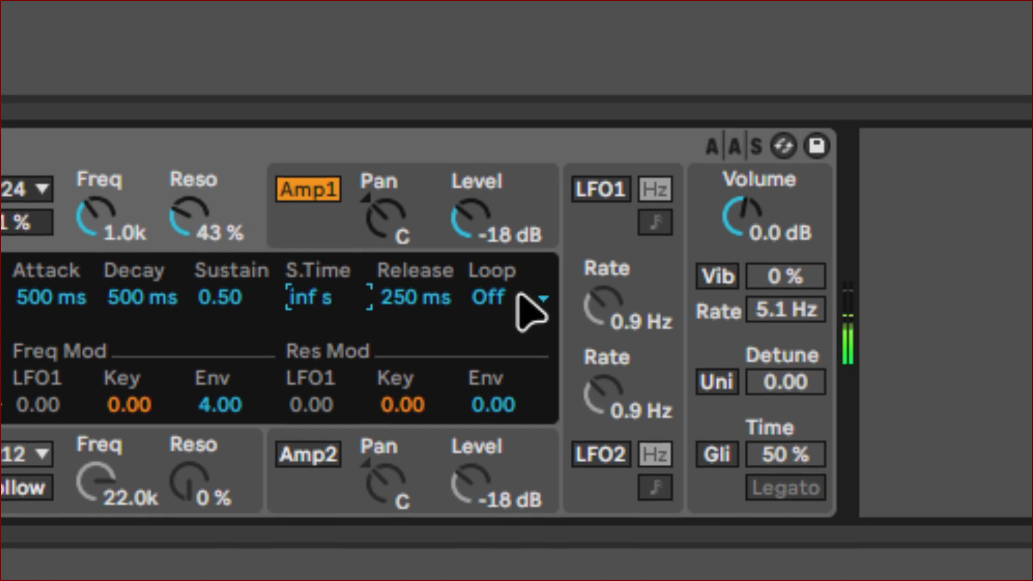
Step: Try looping Filter 1's envelope in AD-R mode with a 500 ms sustain time
left_click(518, 297)
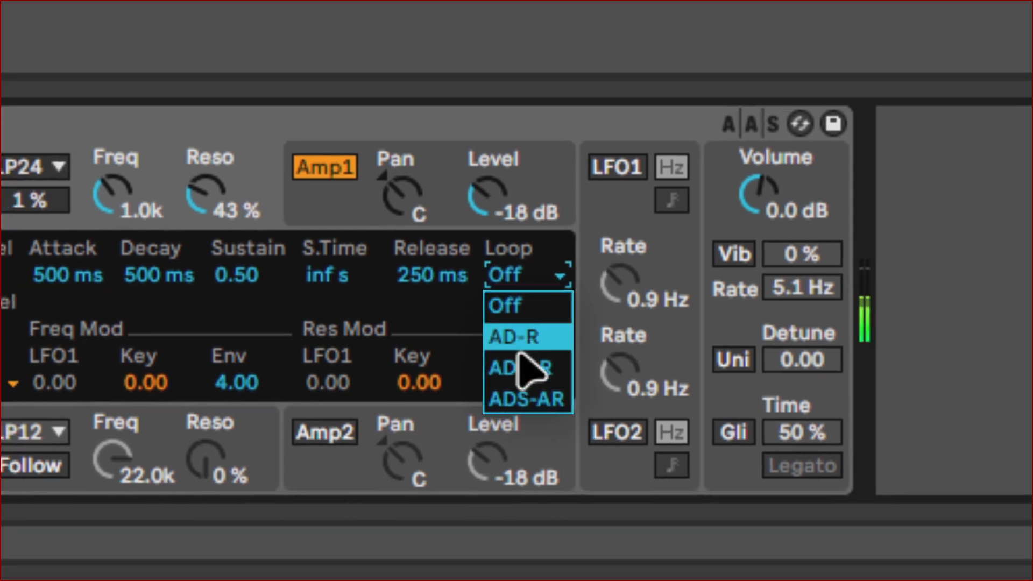
left_click(502, 371)
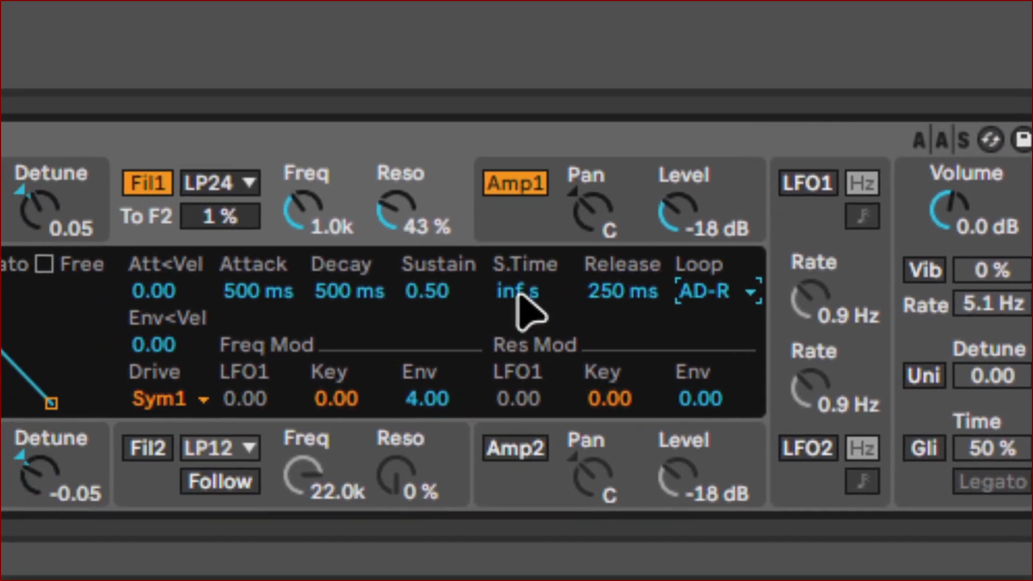
left_click(417, 301)
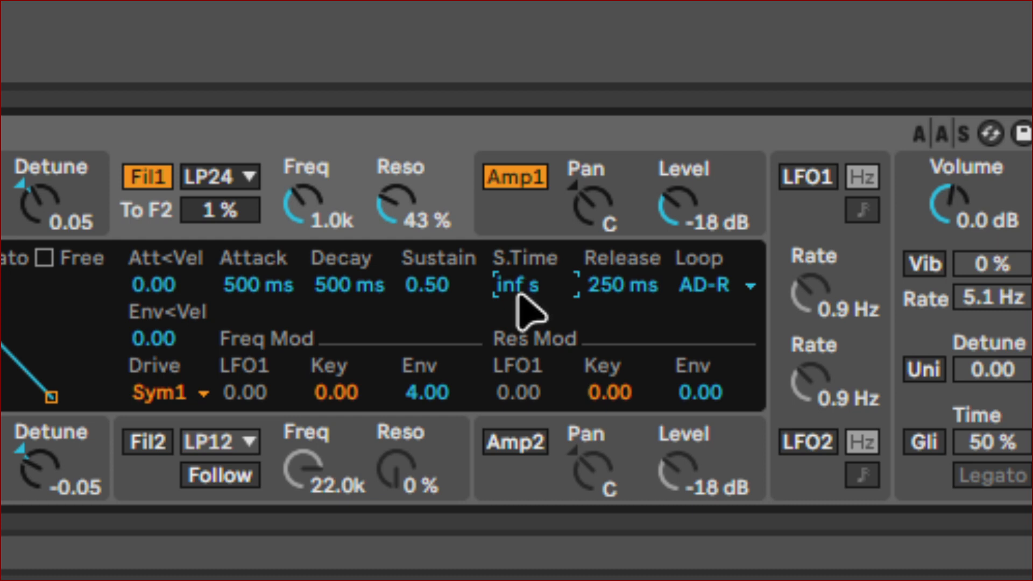
type("0.5")
key("Return")
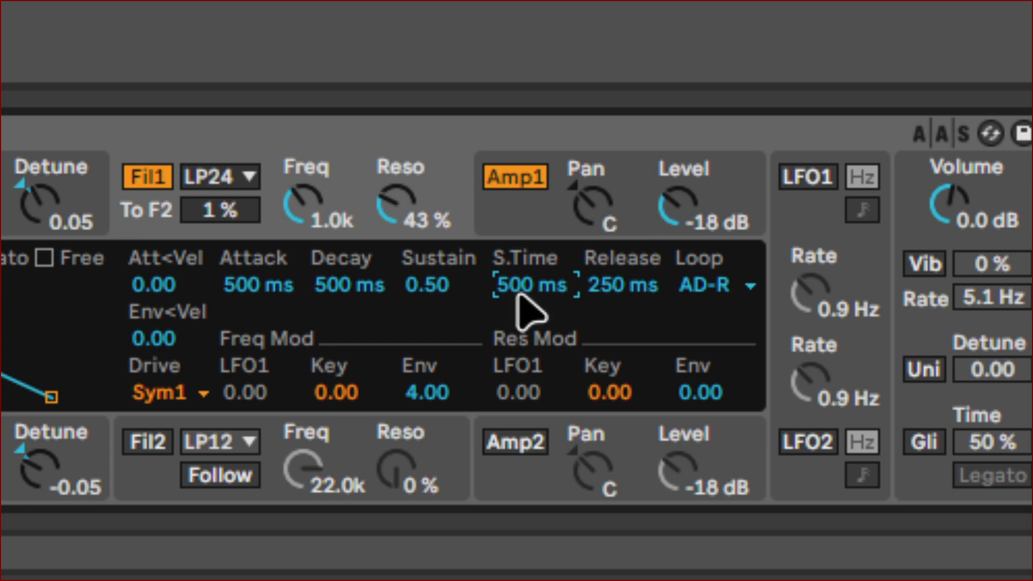
Step: Return Filter 1's envelope sustain time to infinite and turn its loop mode off
left_click_drag(530, 286, 531, 209)
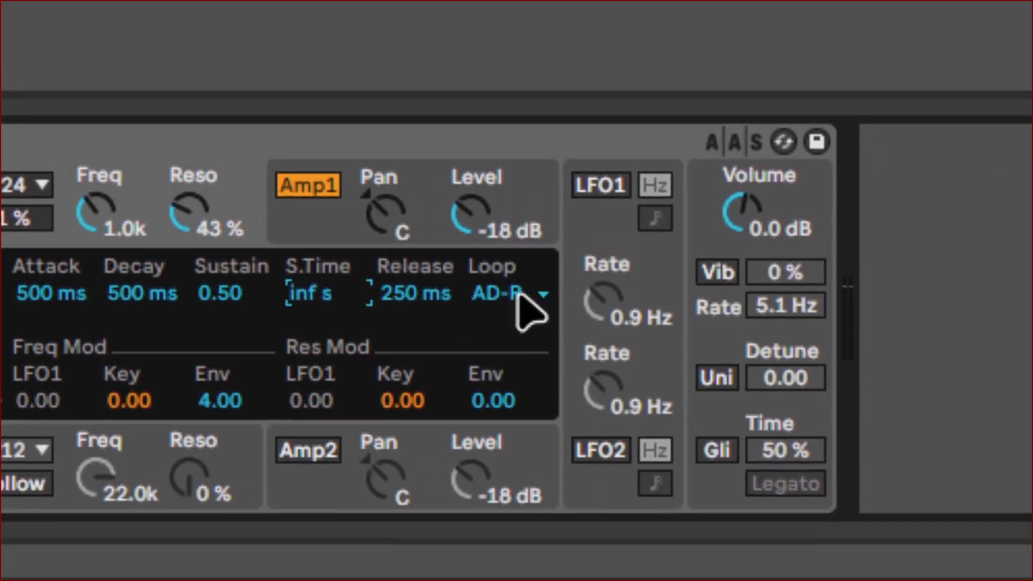
left_click(566, 276)
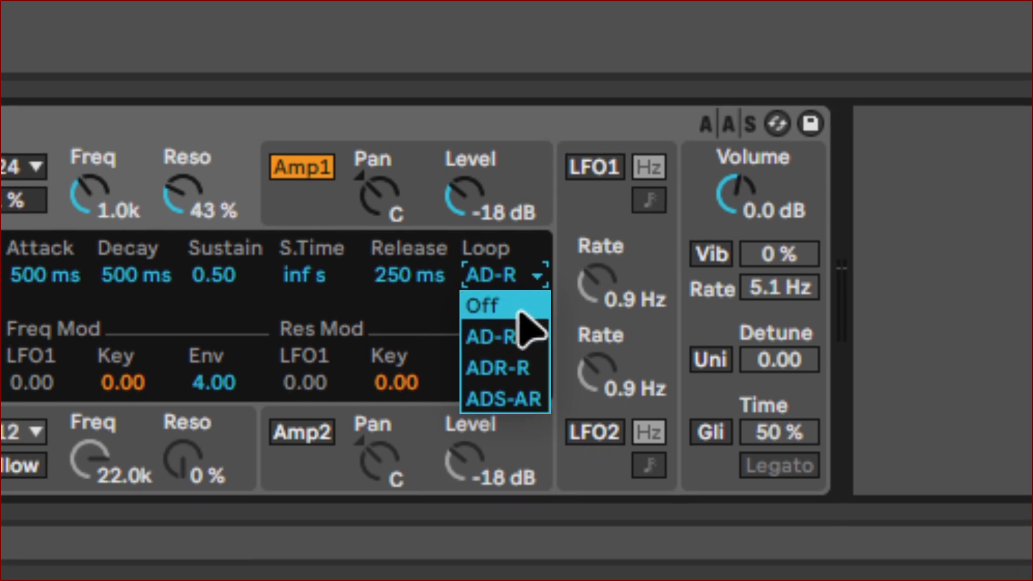
left_click(520, 311)
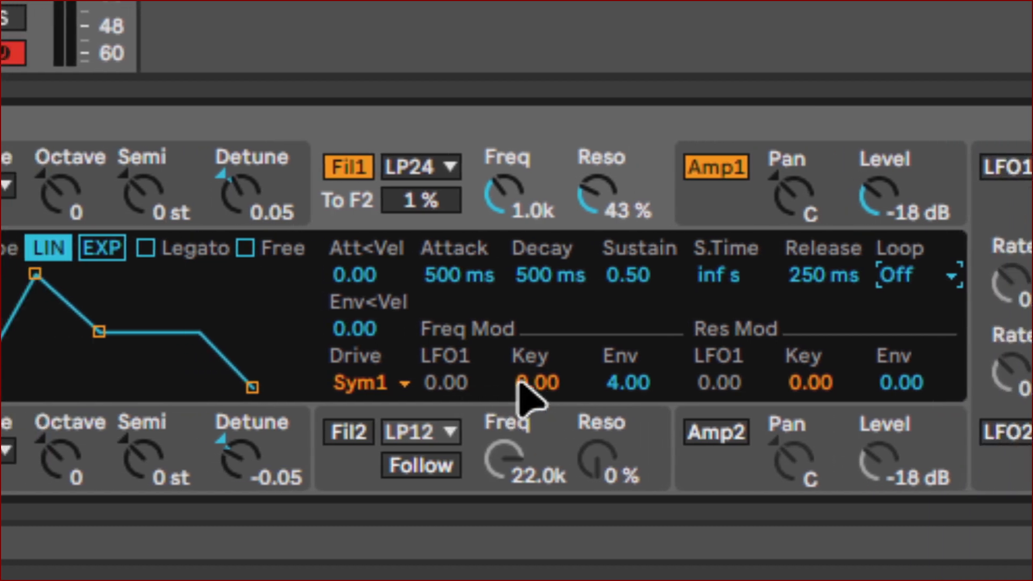
Step: Try key modulation of Filter 1's frequency at 4, lower it to 3.88 and reset it to 0.00
left_click(494, 383)
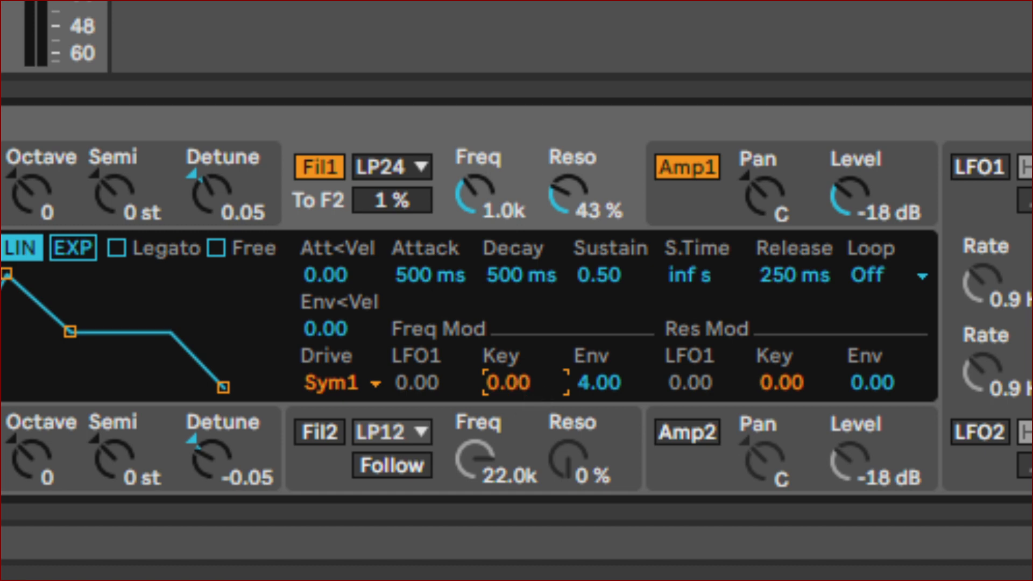
type("4")
key("Return")
left_click_drag(520, 377, 520, 381)
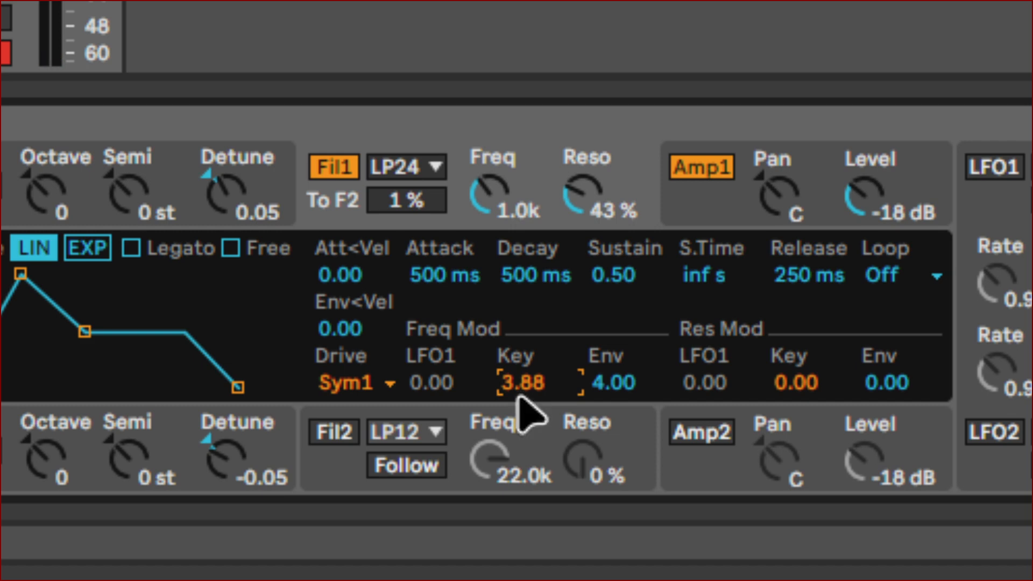
type("0")
key("Return")
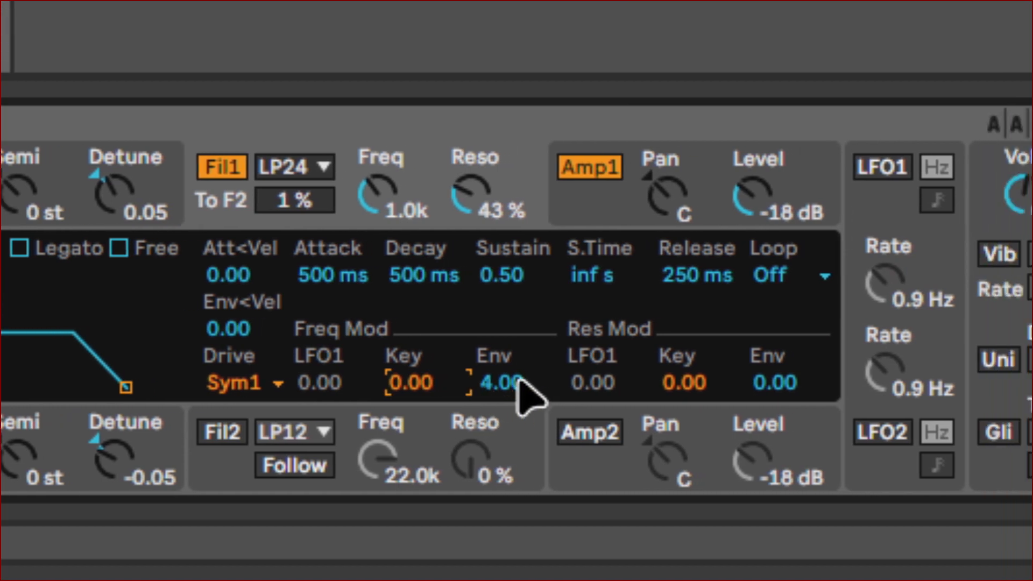
Step: Set the envelope modulation of Filter 1's frequency to 0.00 and raise the filter's frequency to 1.3k
left_click(503, 385)
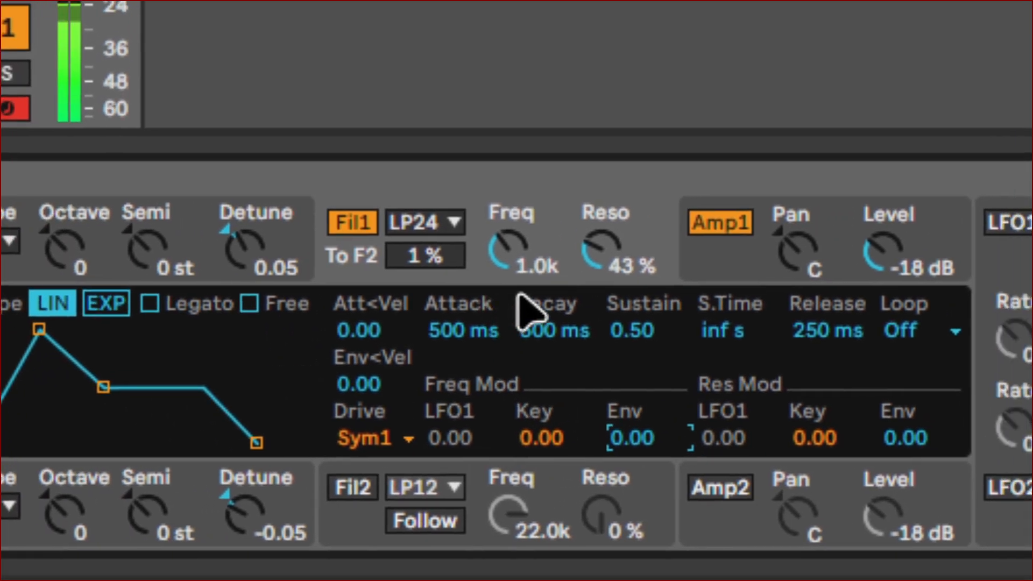
mouse_move(509, 249)
left_mouse_down()
mouse_move(508, 151)
mouse_move(508, 335)
mouse_move(509, 195)
mouse_move(508, 245)
left_mouse_up()
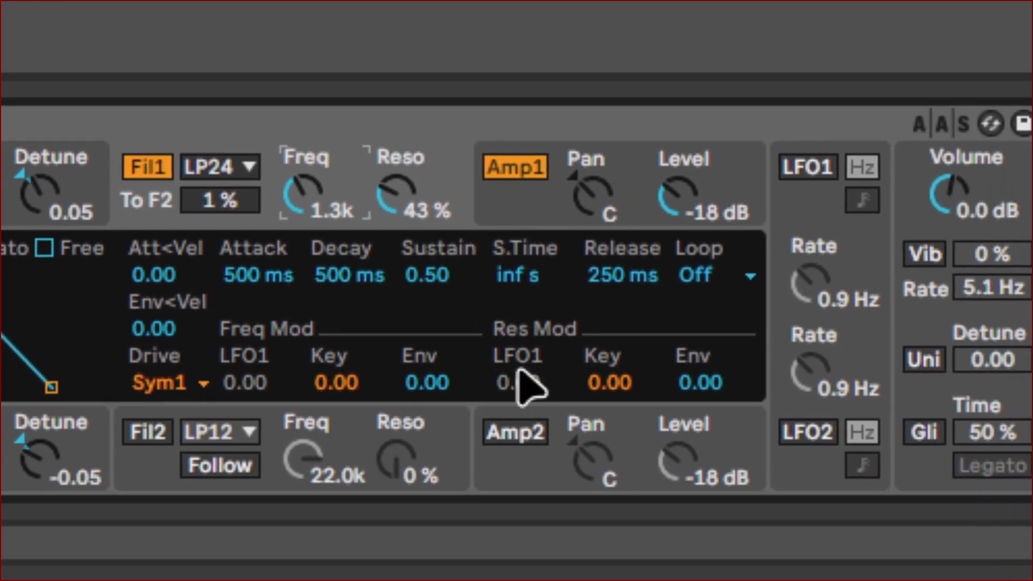
Step: Try key modulation of Filter 1's resonance at 4.00 and reset it to 0.00
scroll(519, 391, "left", 1)
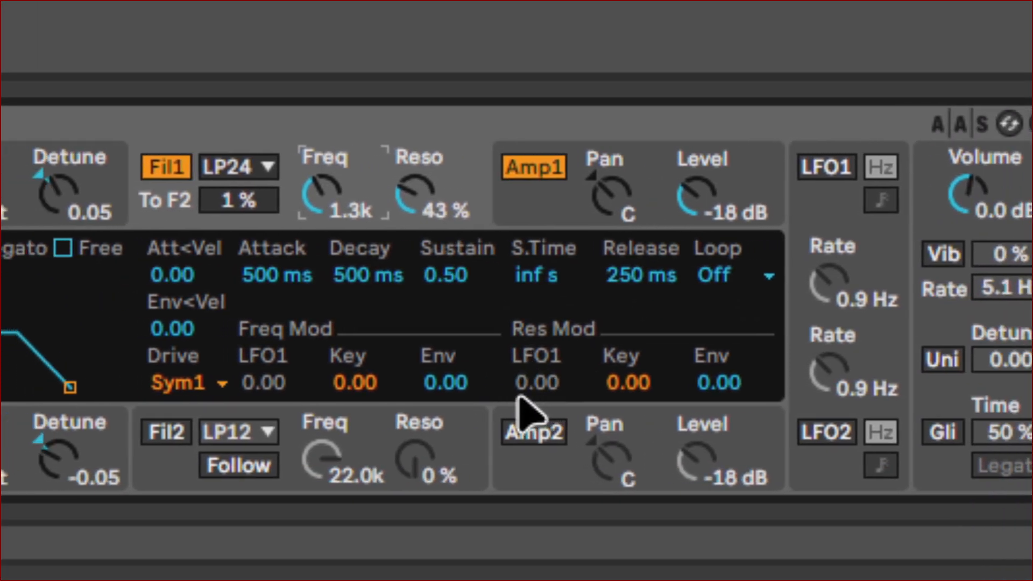
scroll(519, 391, "right", 1)
scroll(520, 391, "right", 1)
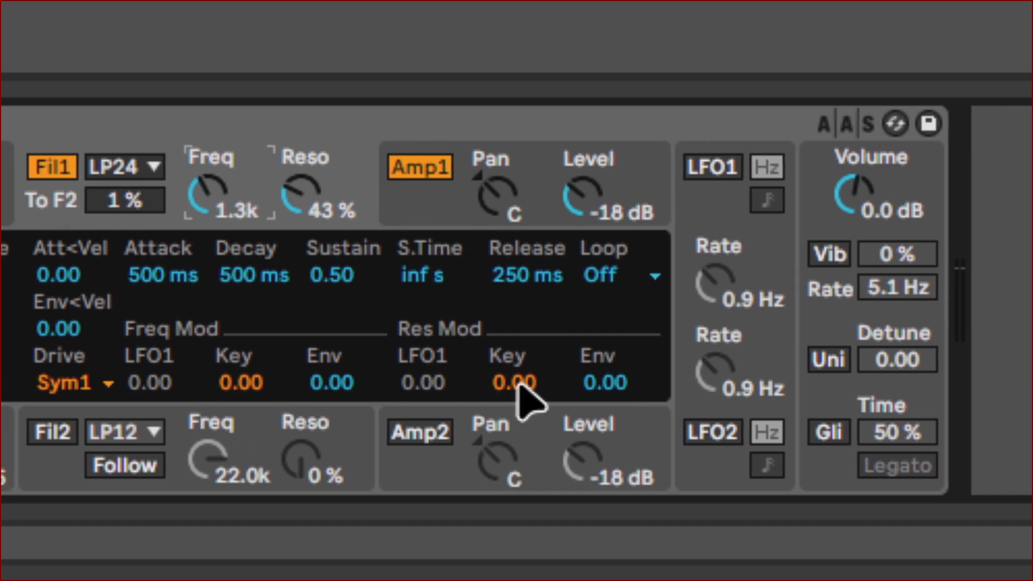
left_click(518, 383)
type("4")
key("Return")
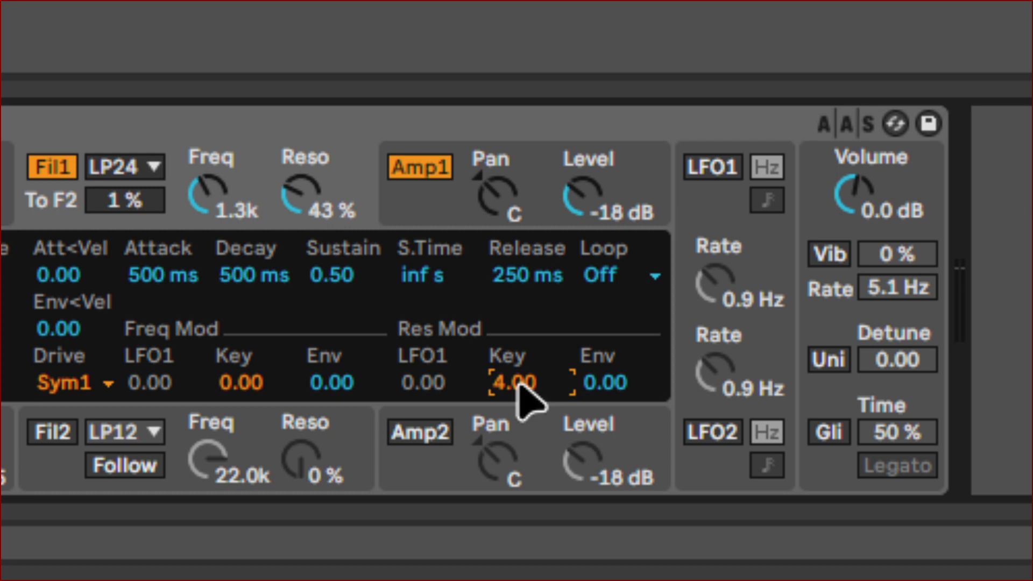
type("0")
key("Return")
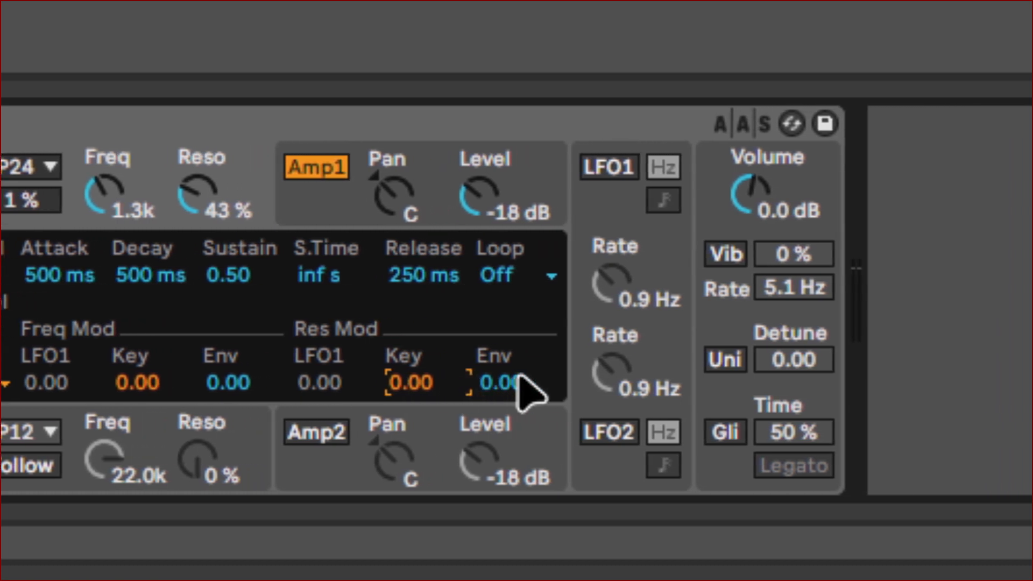
Step: Set the envelope modulation of Filter 1's resonance to 4
left_click(517, 382)
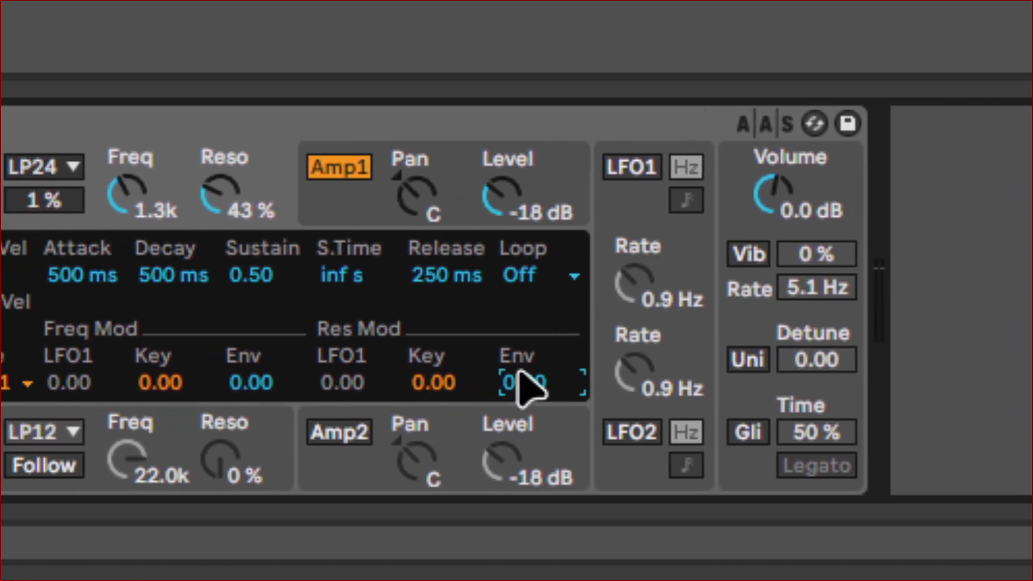
type("4")
key("Return")
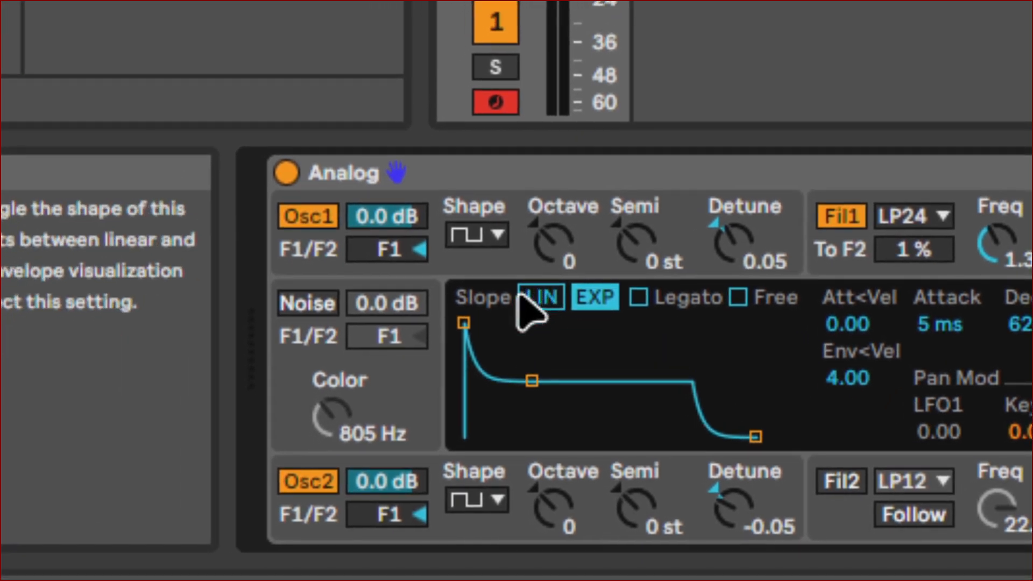
Step: Give Amp 1's envelope a linear slope and lengthen its attack to about 94 ms
left_click(526, 313)
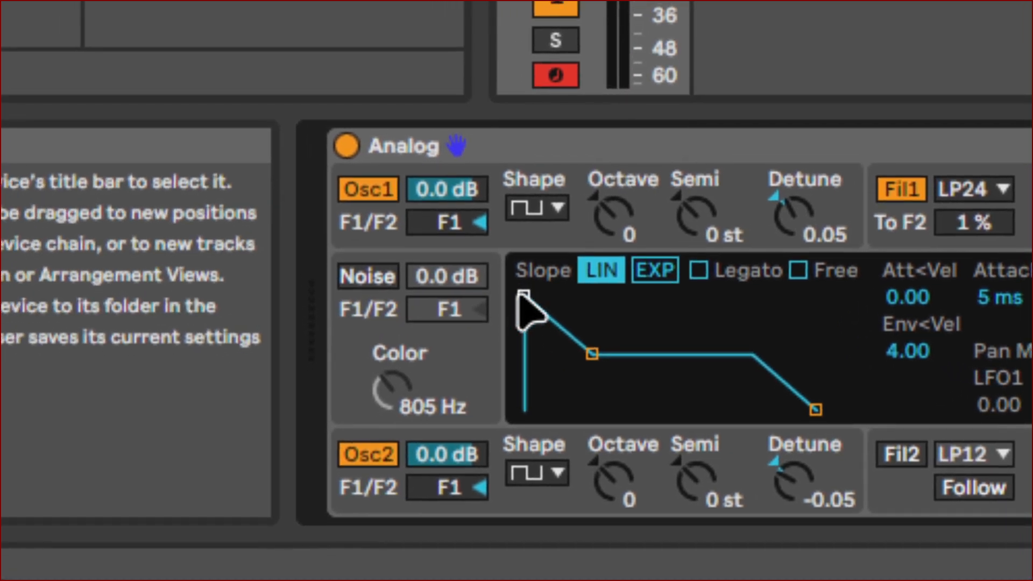
left_click_drag(521, 296, 468, 273)
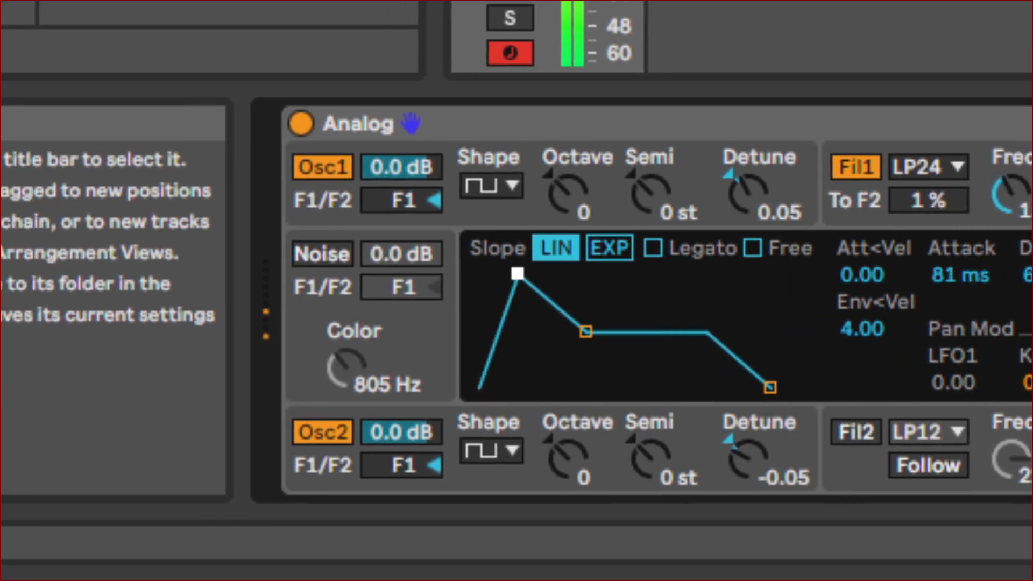
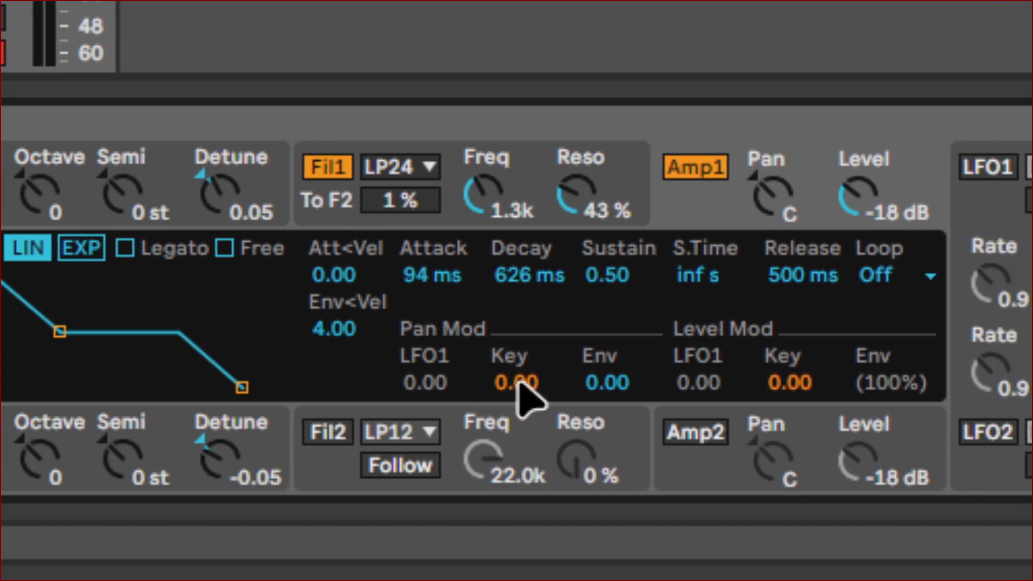
Step: Try key modulation of Amp 1's pan at 1.00 and reset it to 0.00
left_click(518, 383)
type("1")
key("Return")
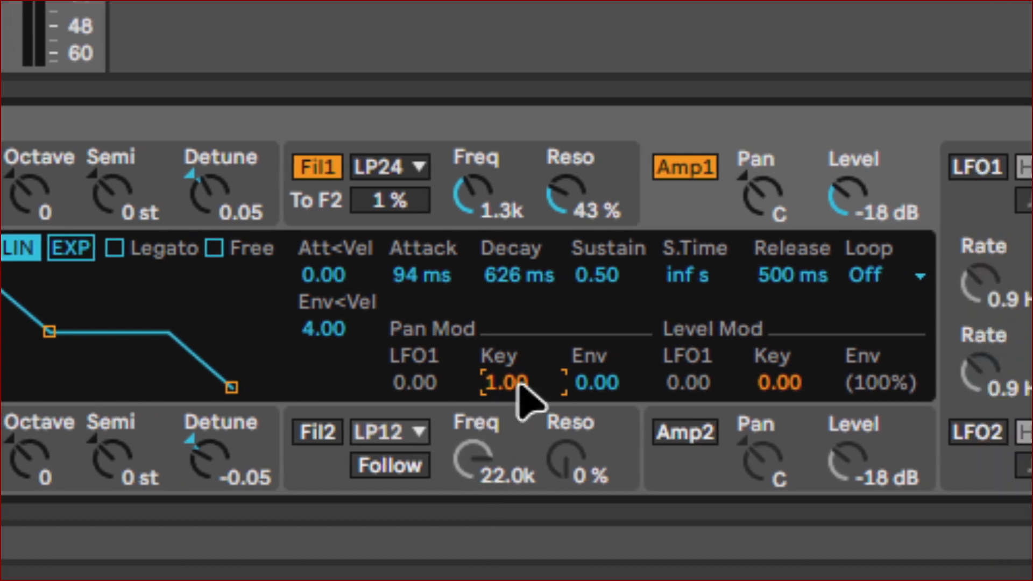
type("0")
key("Return")
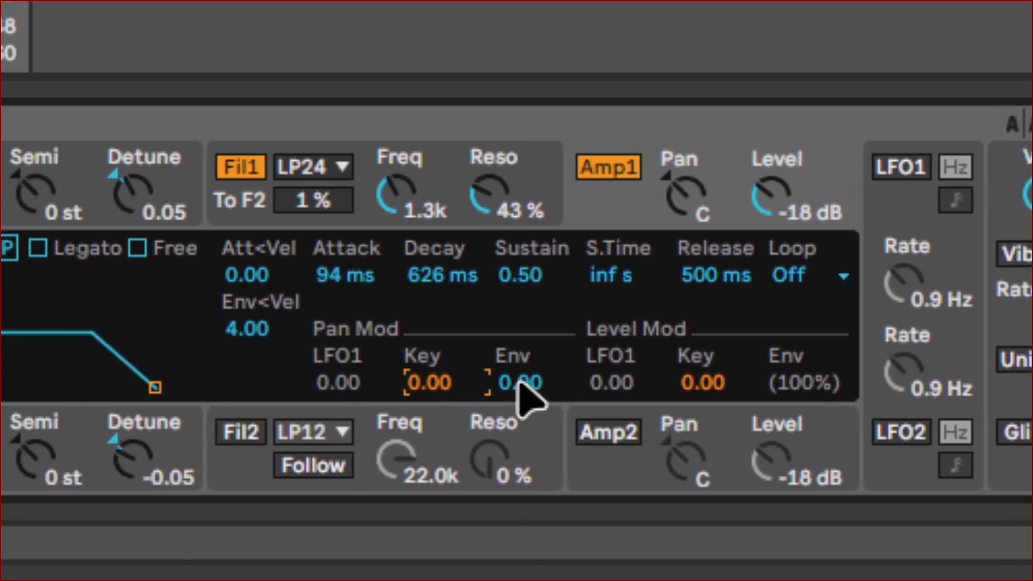
Step: Try envelope modulation of Amp 1's pan at 1.00 and reset it to 0.00
left_click(518, 384)
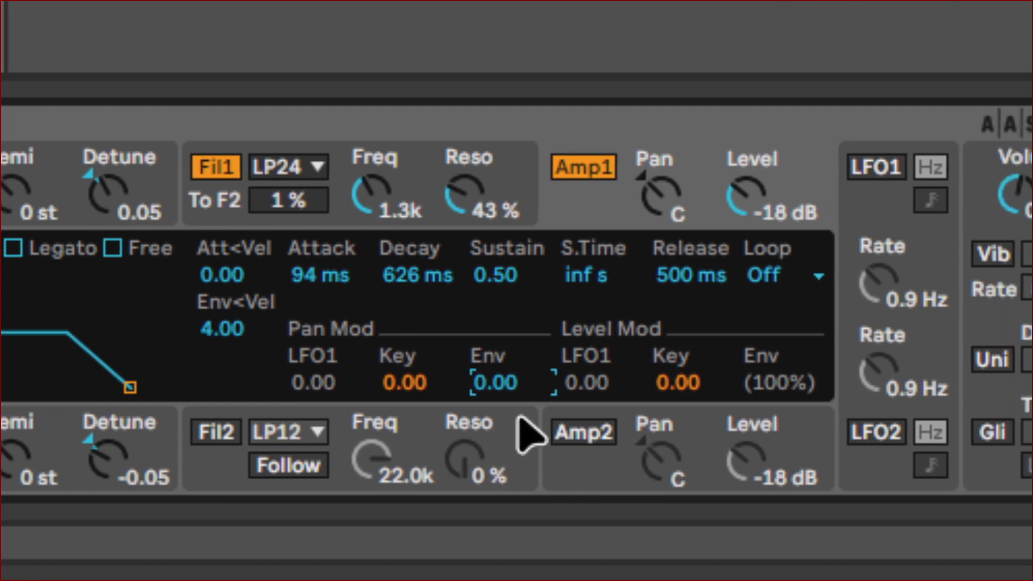
type("4")
key("Return")
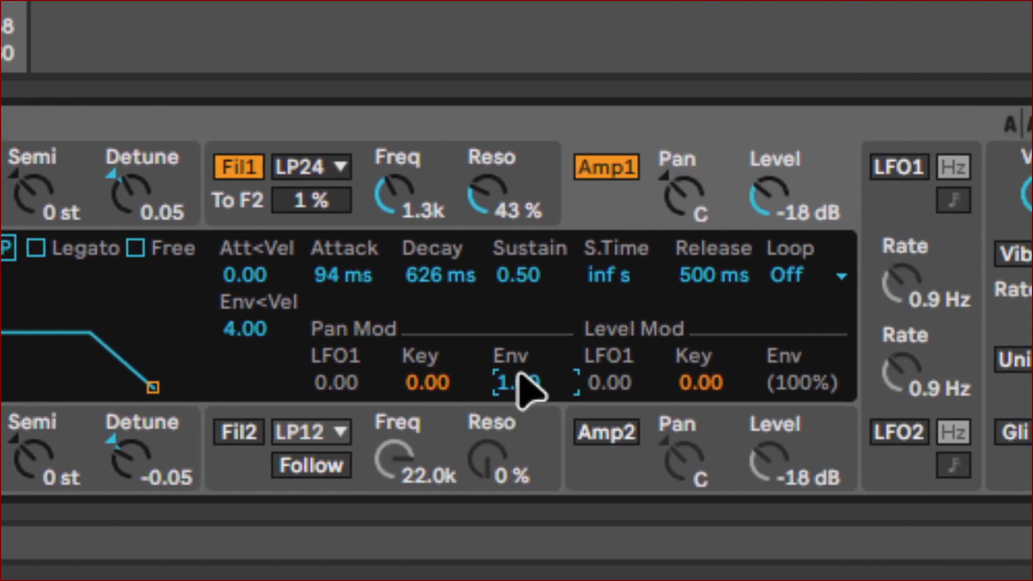
type("0")
key("Return")
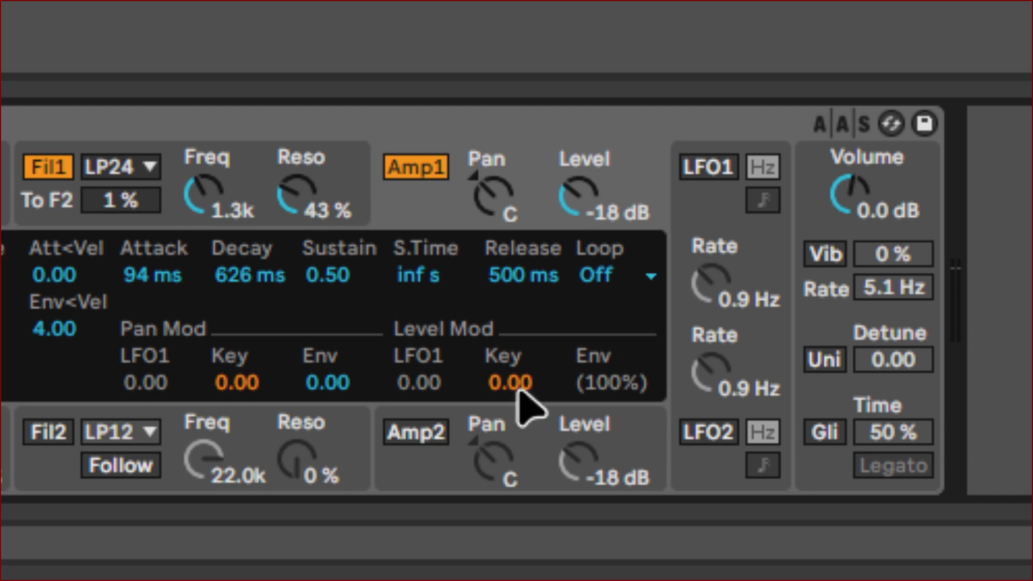
Step: Try key modulation of Amp 1's level at 1.00 and reset it to 0.00
left_click(519, 386)
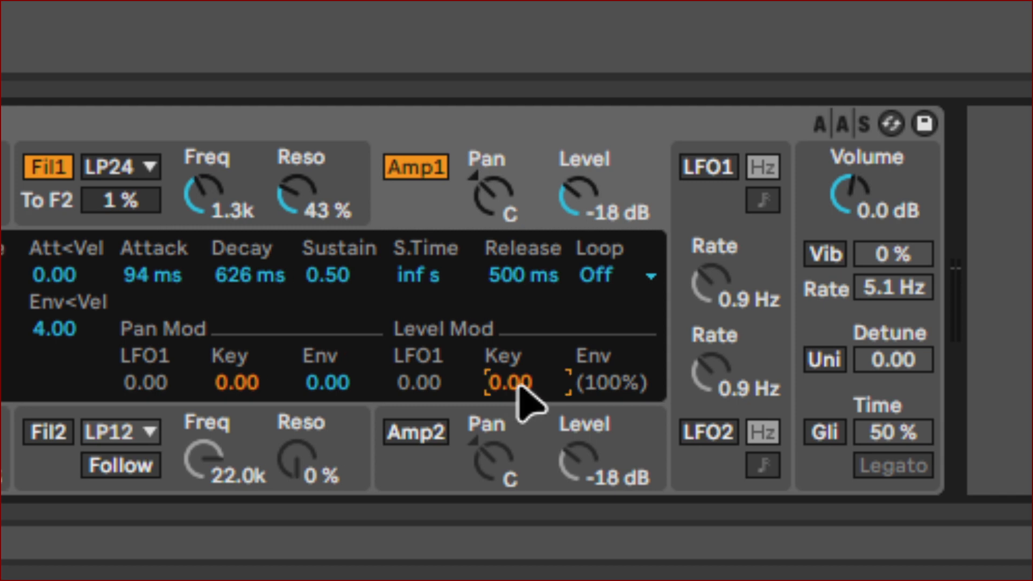
type("1")
key("Return")
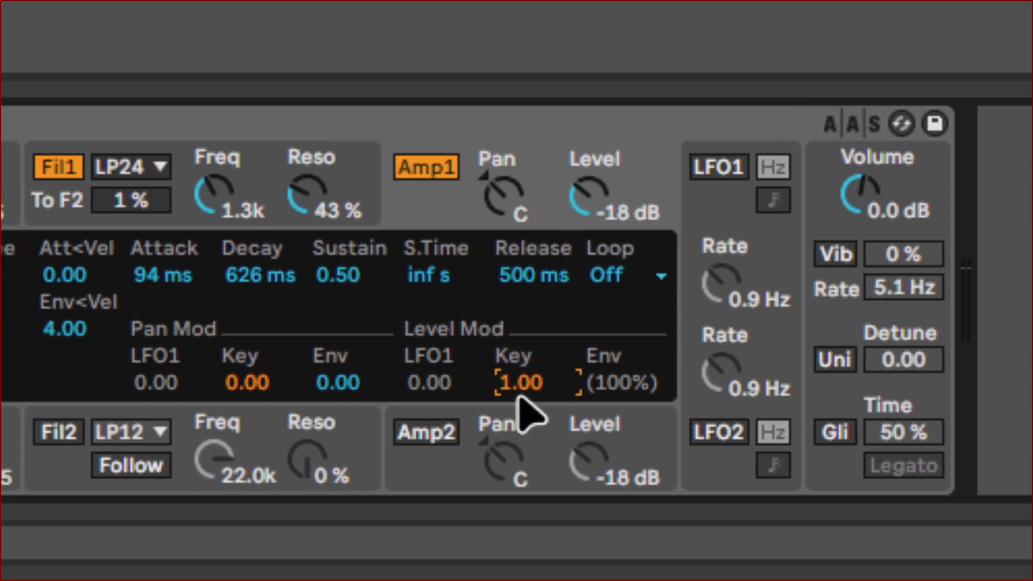
left_click(517, 383)
type("0")
key("Return")
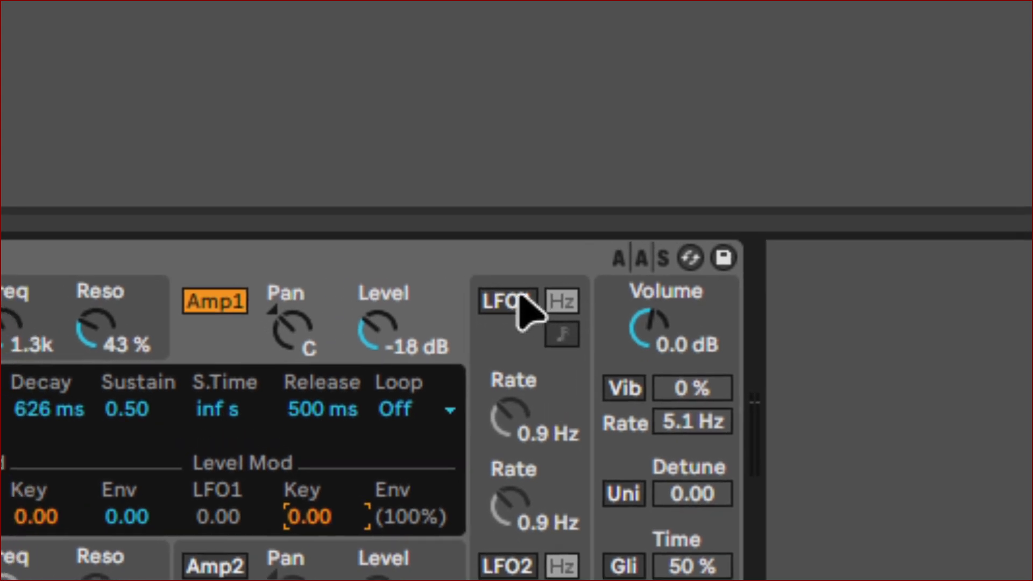
Step: Turn on LFO1, try tempo-synced rates between 2d and 1/16t, and return its rate to Hz
left_click(520, 296)
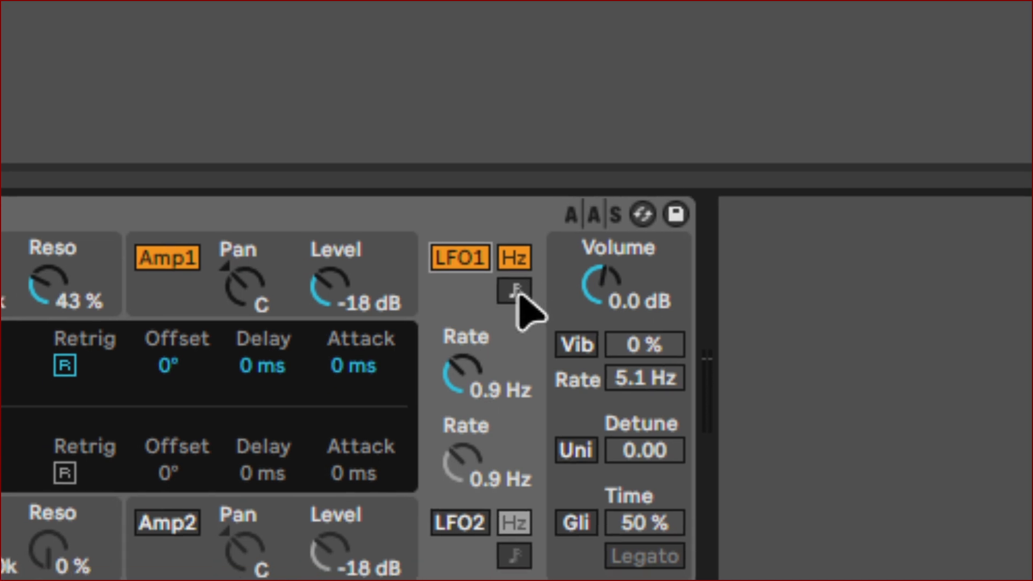
left_click(516, 292)
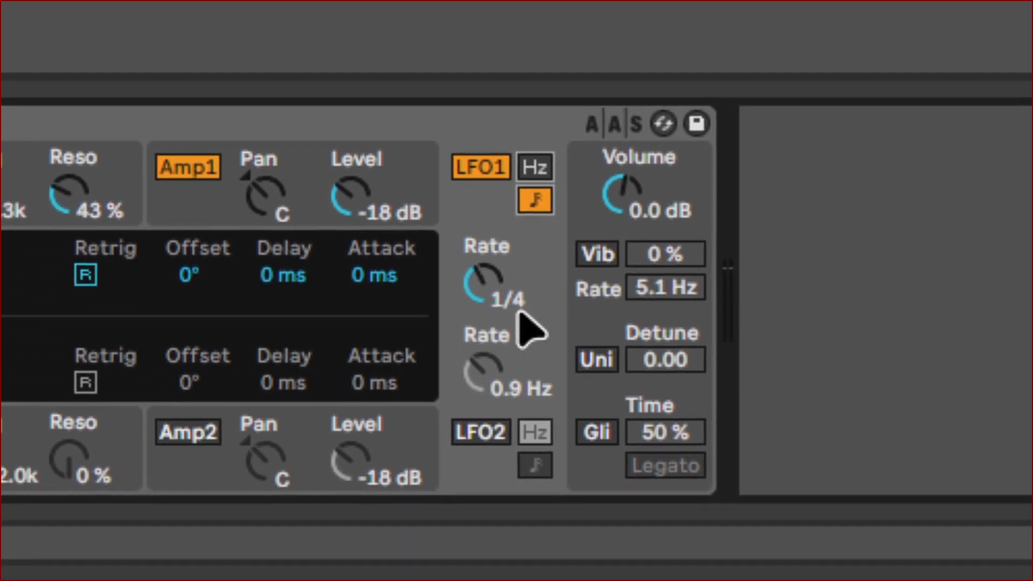
left_click_drag(482, 277, 482, 253)
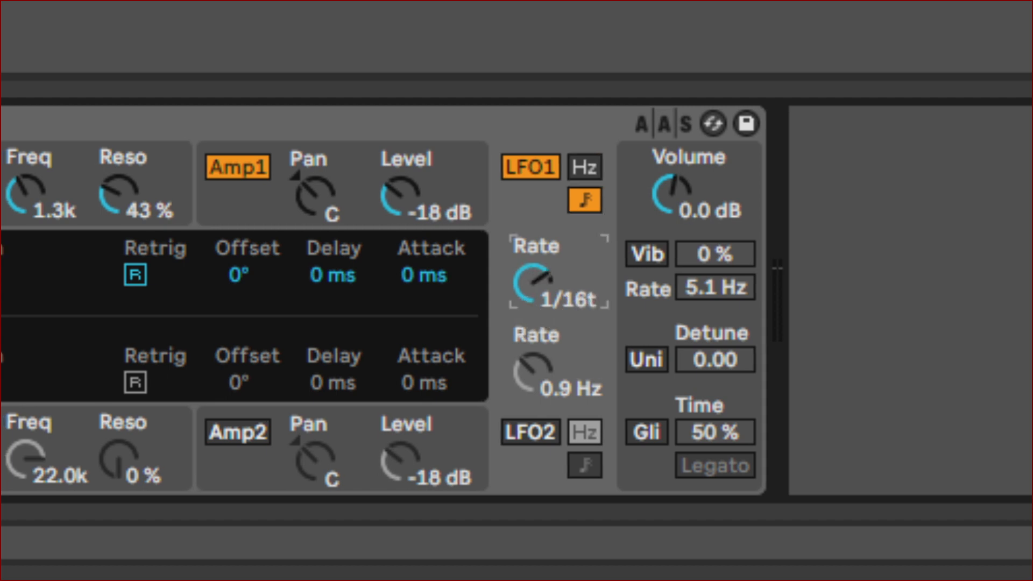
left_click_drag(531, 283, 531, 317)
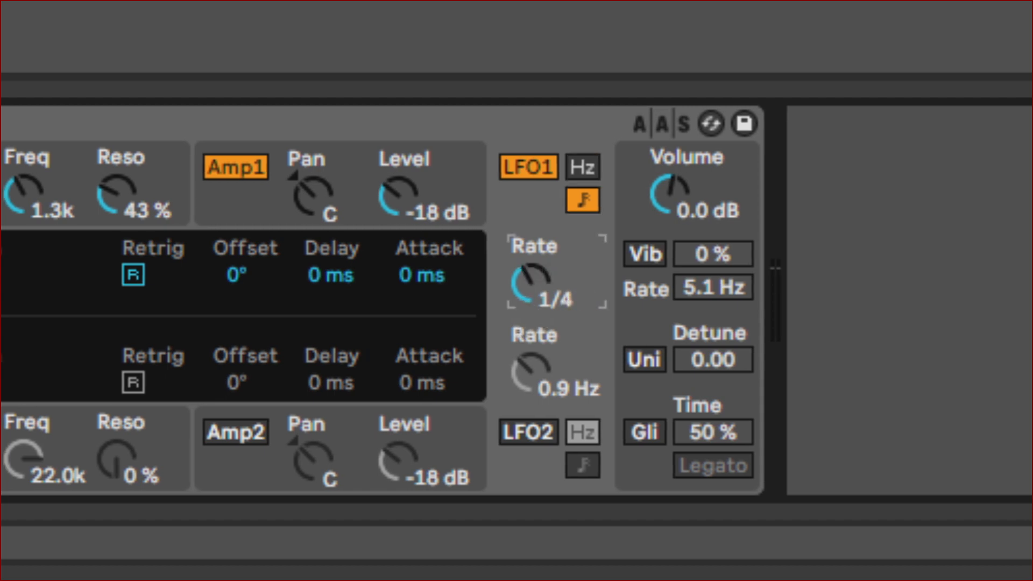
left_click_drag(531, 283, 531, 312)
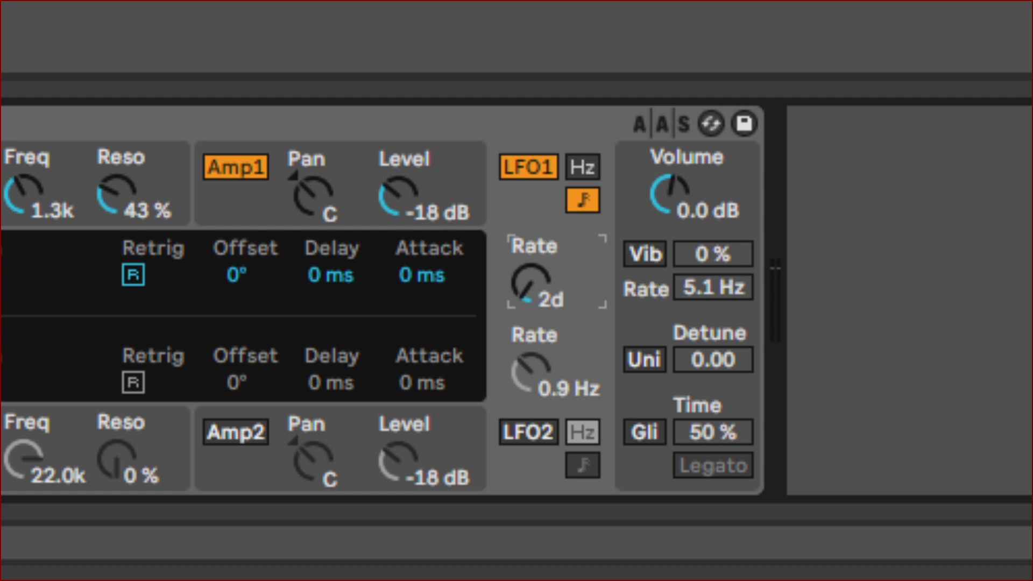
mouse_move(532, 283)
left_mouse_down()
mouse_move(531, 293)
mouse_move(532, 236)
mouse_move(532, 297)
left_mouse_up()
left_click_drag(531, 297, 531, 269)
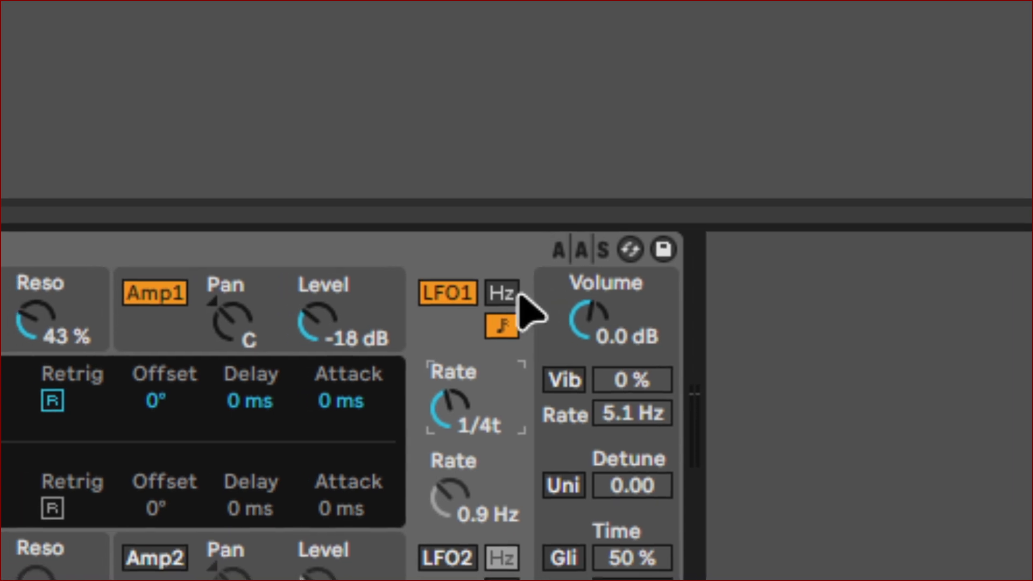
left_click(514, 309)
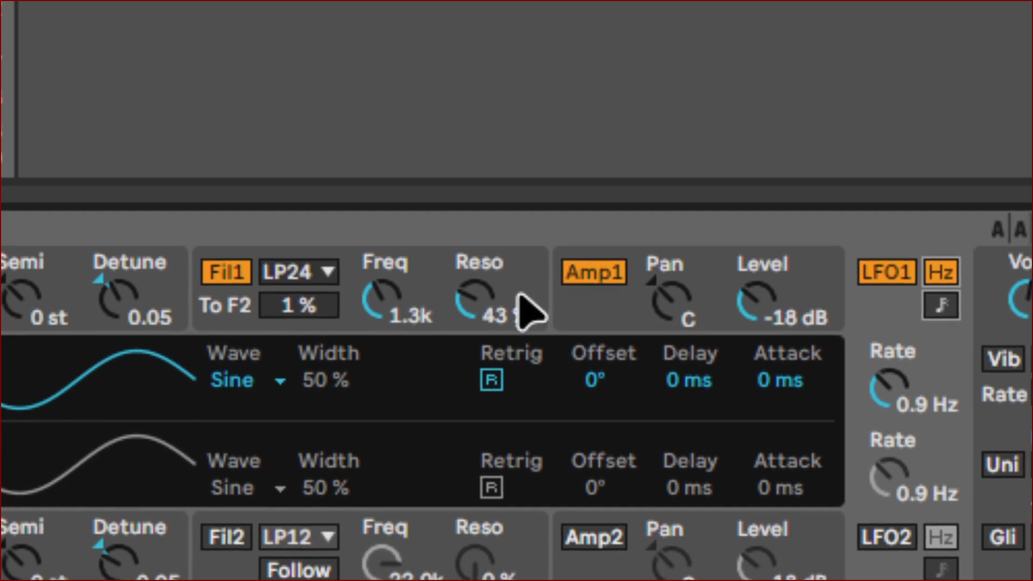
Step: Try LFO1 modulation of Filter 1's frequency at 4.00, 2.00 and 1.00, and settle on 0.50
left_click(458, 296)
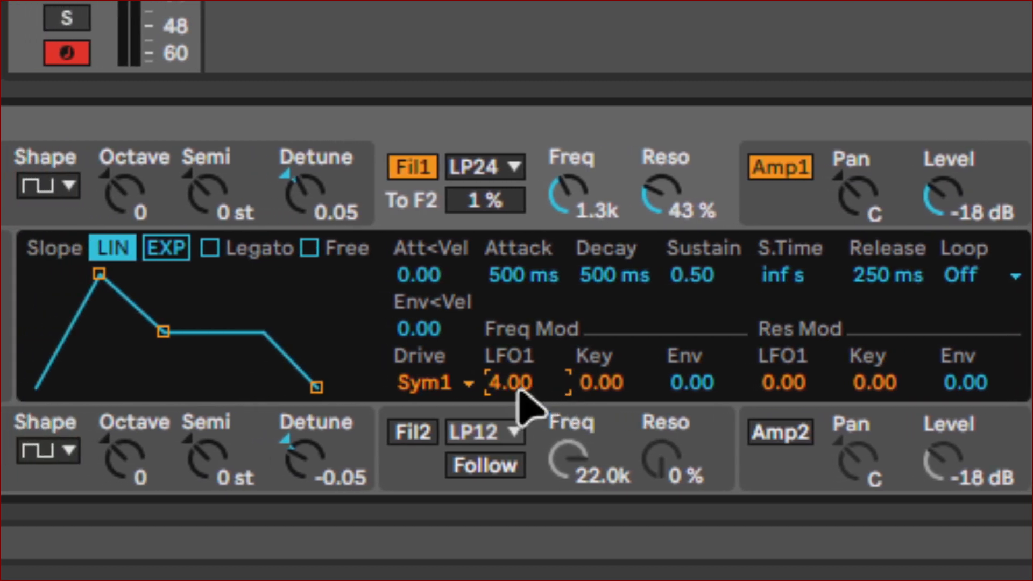
type("2")
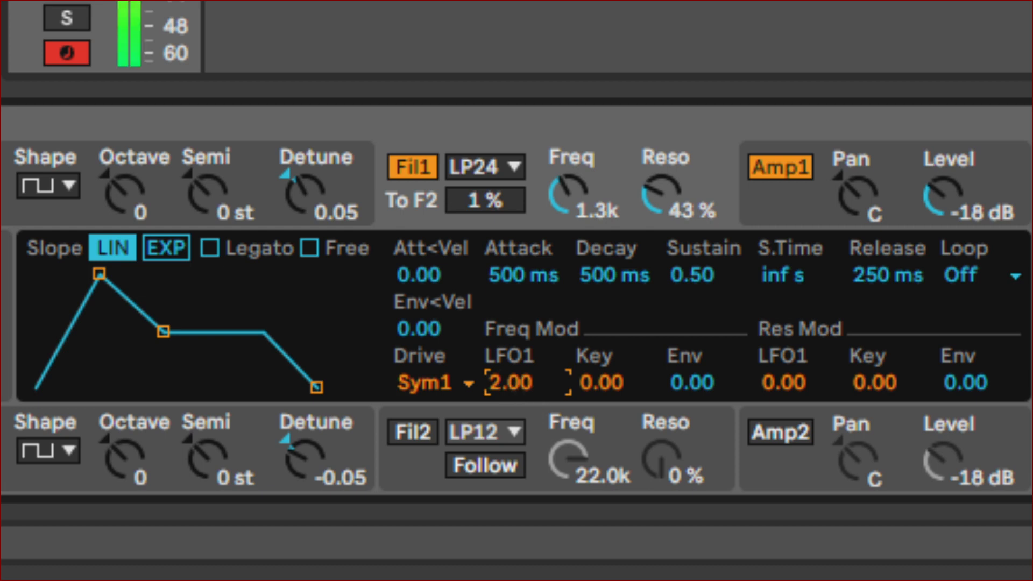
type("1")
key("Return")
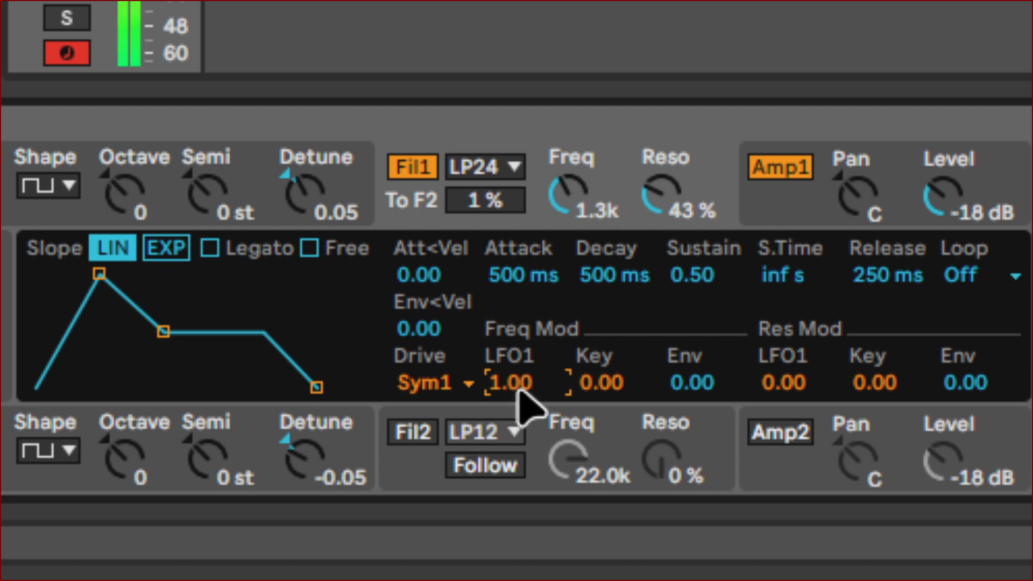
type("0")
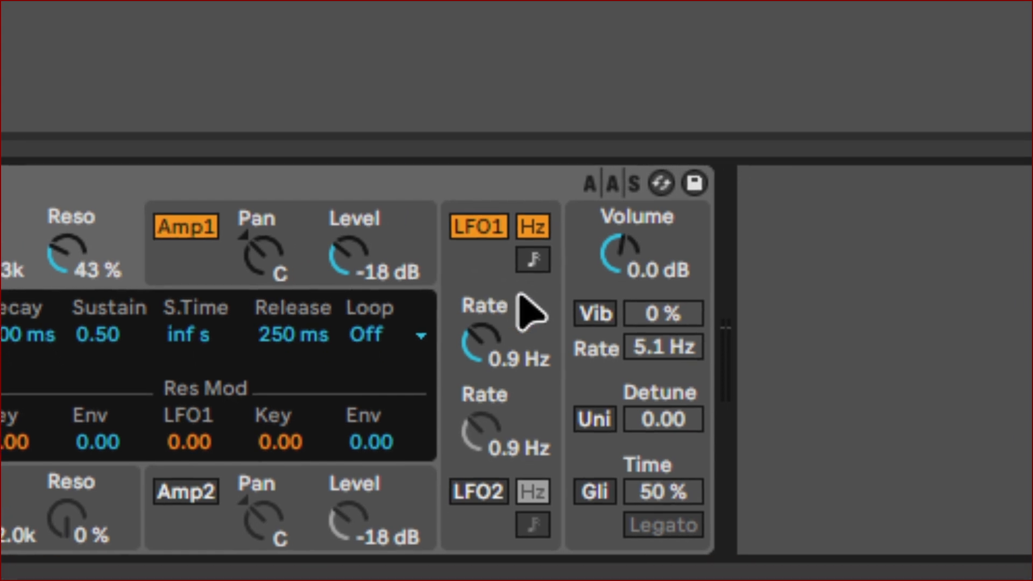
Step: Set LFO1's wave to Rect, try a pulse width of 88 %, and set the width back to 50 %
left_click(546, 333)
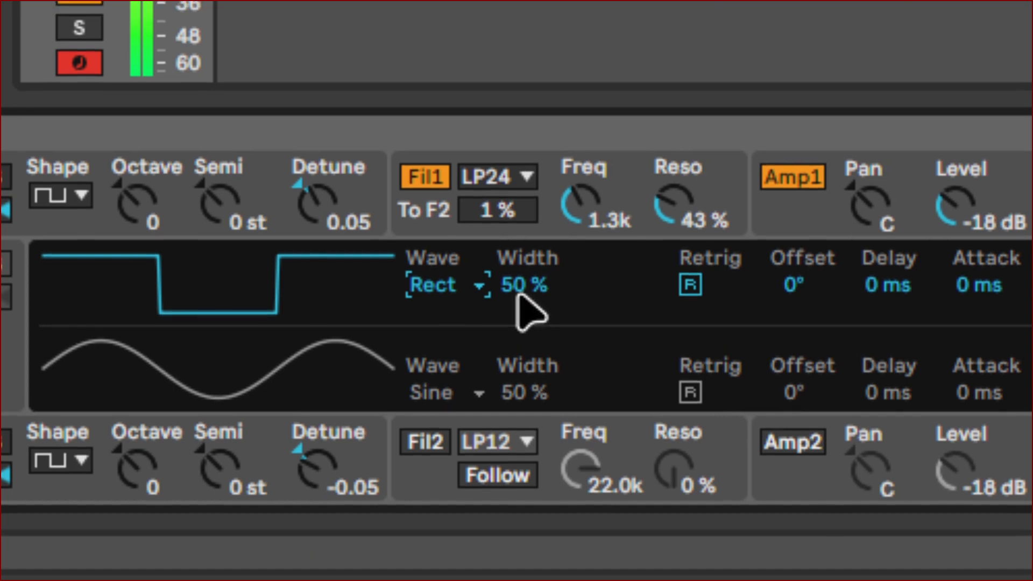
left_click_drag(526, 309, 525, 288)
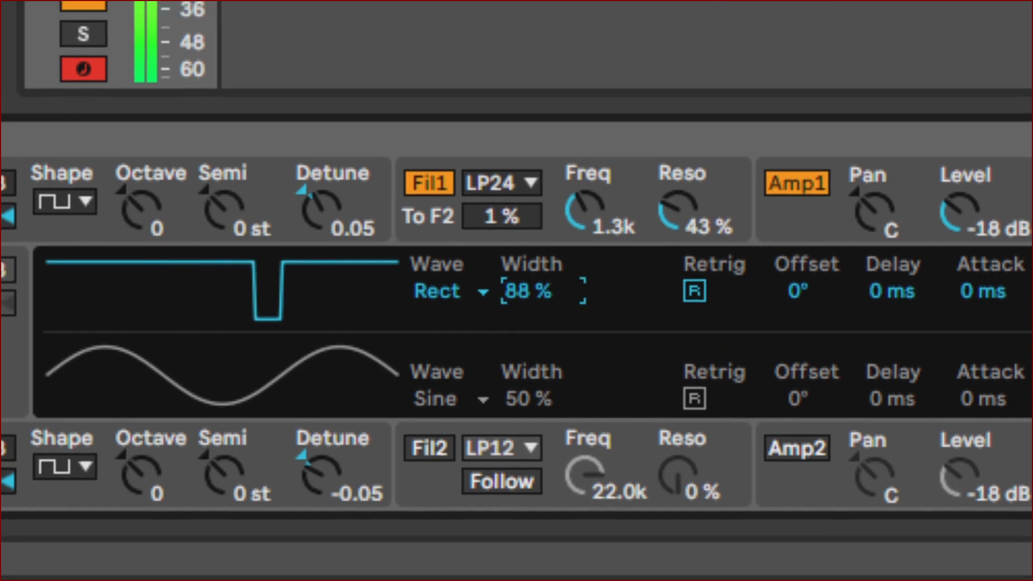
left_click_drag(528, 291, 527, 313)
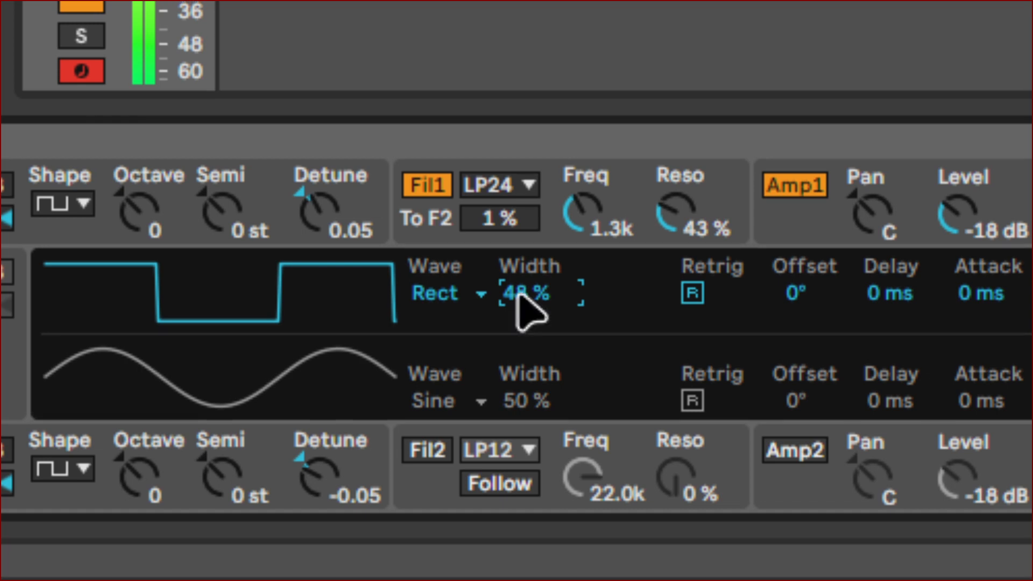
type("50")
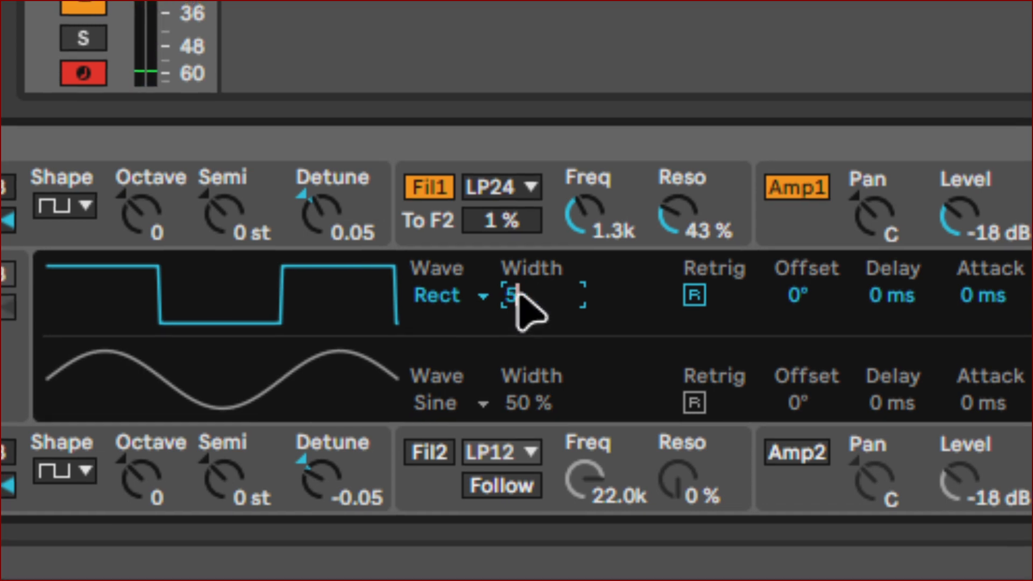
key("Return")
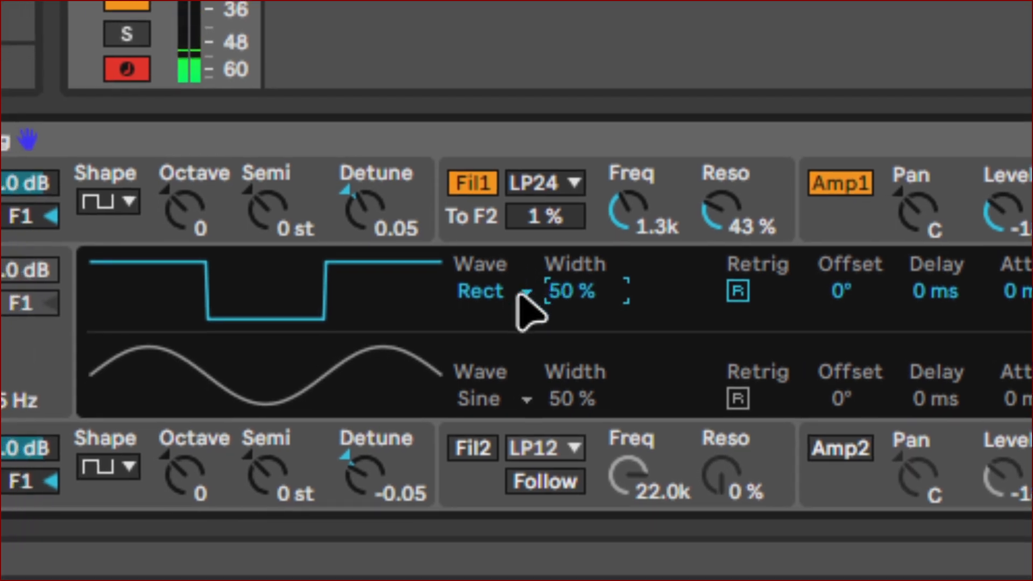
Step: Switch LFO1's wave to Noise1 and set its width to 0 %
left_click(506, 293)
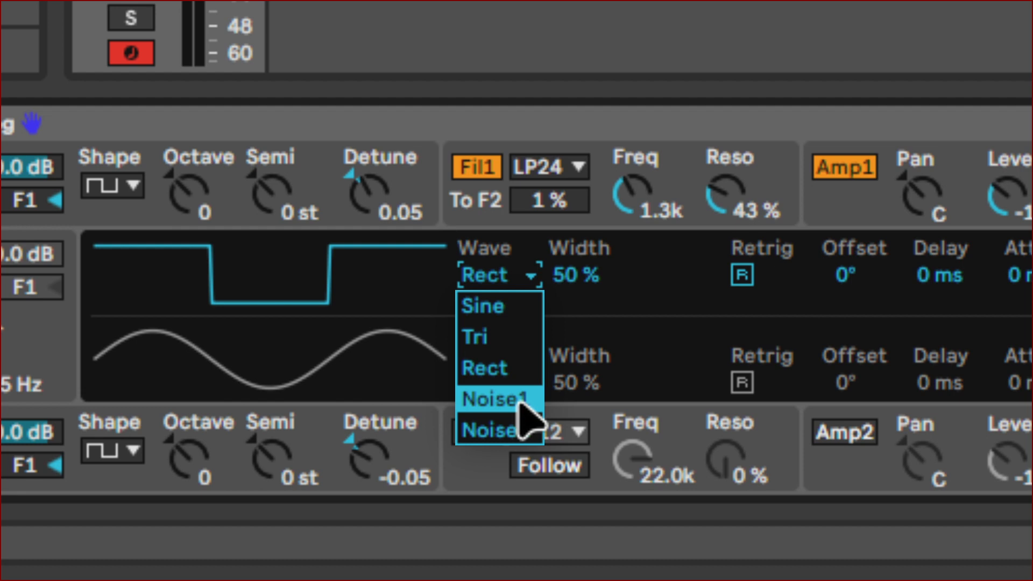
left_click(523, 417)
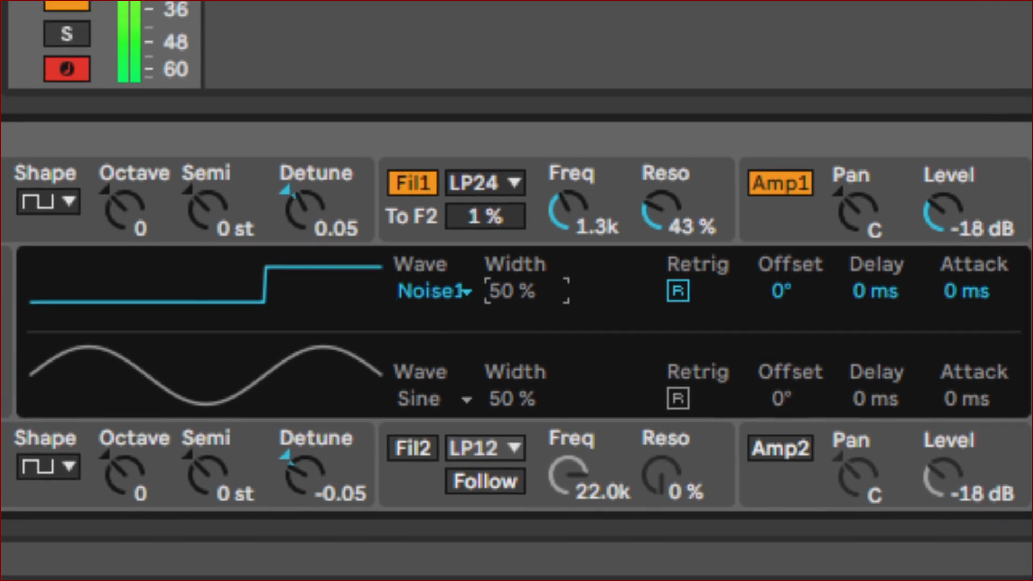
left_click_drag(512, 291, 513, 448)
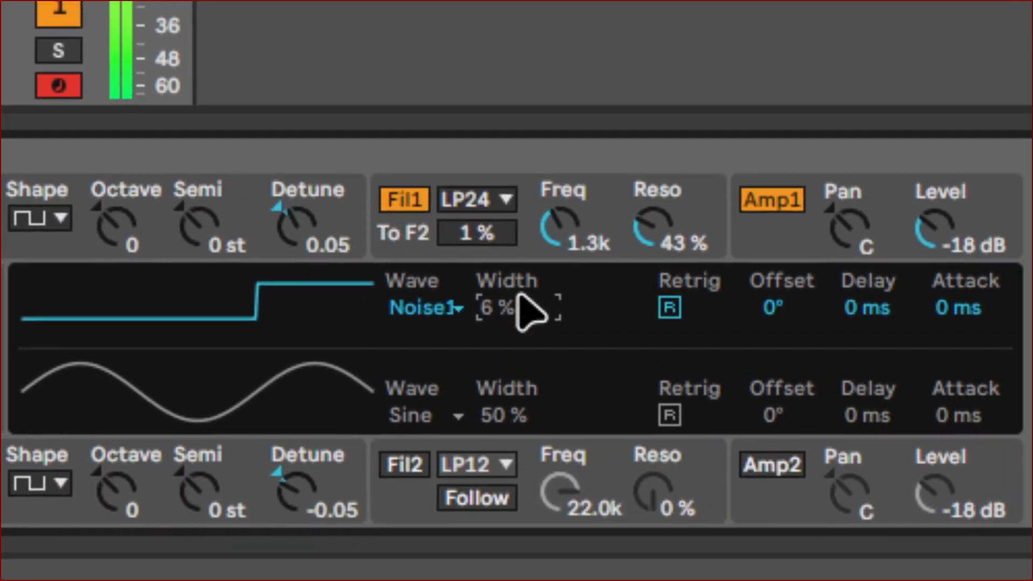
type("0")
key("Return")
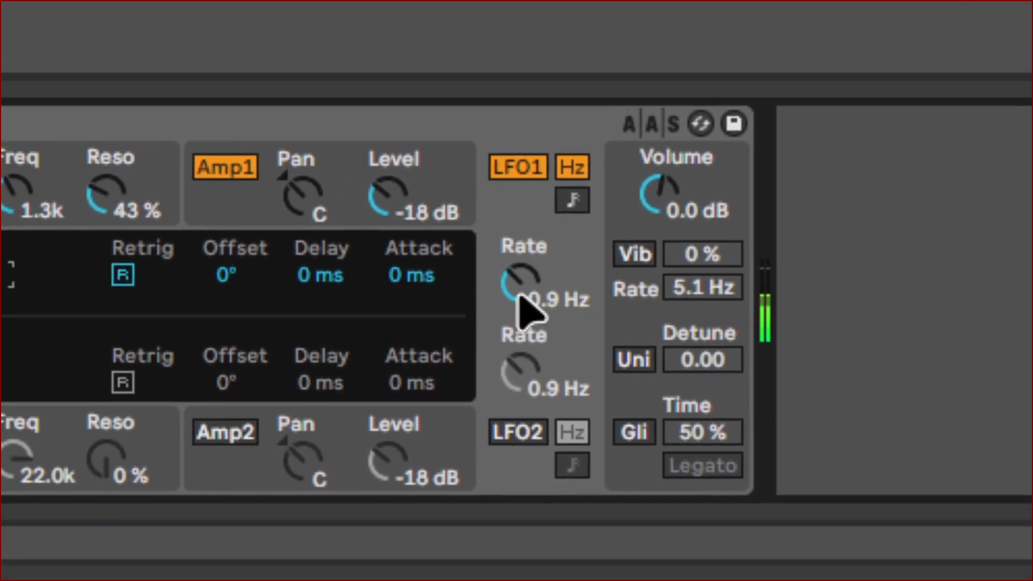
Step: Raise LFO1's rate to about 3.7 Hz and change its wave to Noise2
left_click(508, 374)
left_click_drag(520, 282, 520, 201)
left_click_drag(520, 280, 520, 285)
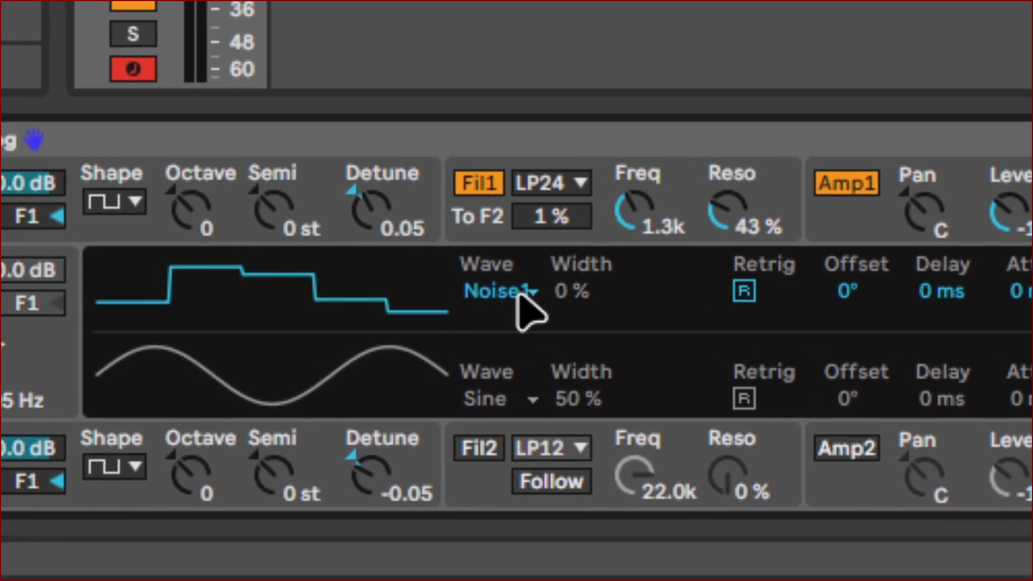
left_click(474, 294)
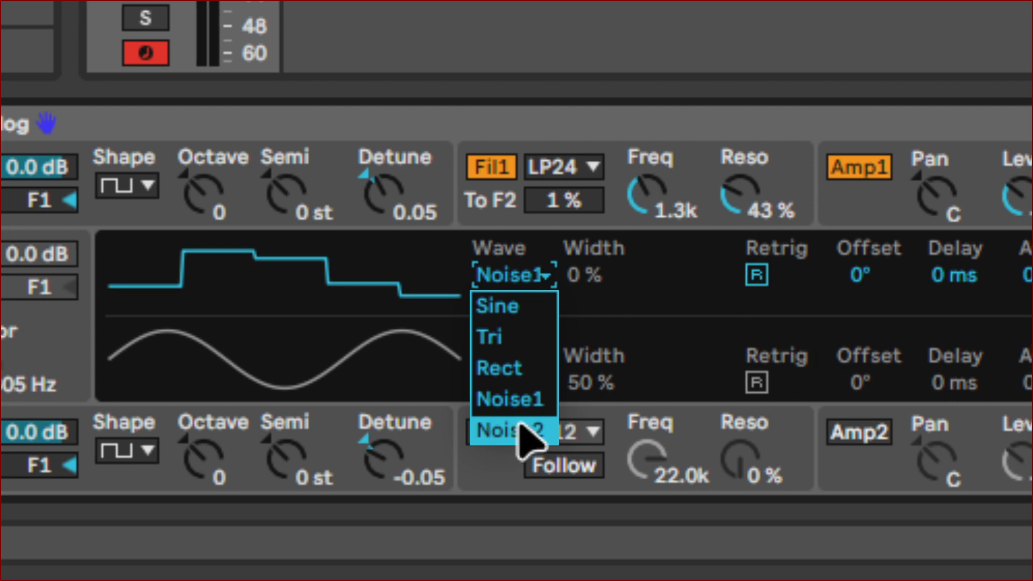
left_click(520, 434)
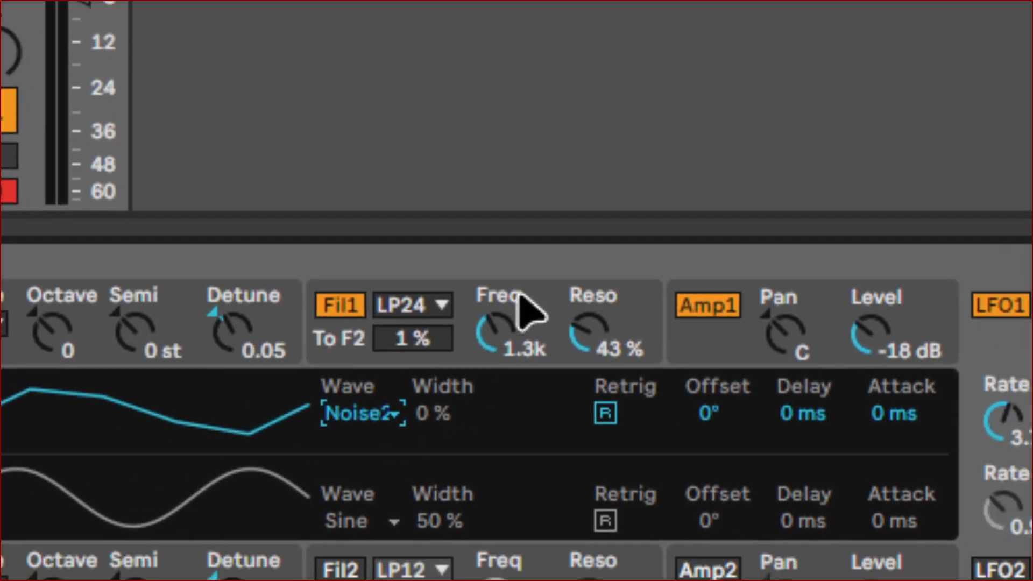
Step: Try LFO1 modulation of Filter 1's frequency at 4.00 and reduce it to 2.00
left_click(625, 167)
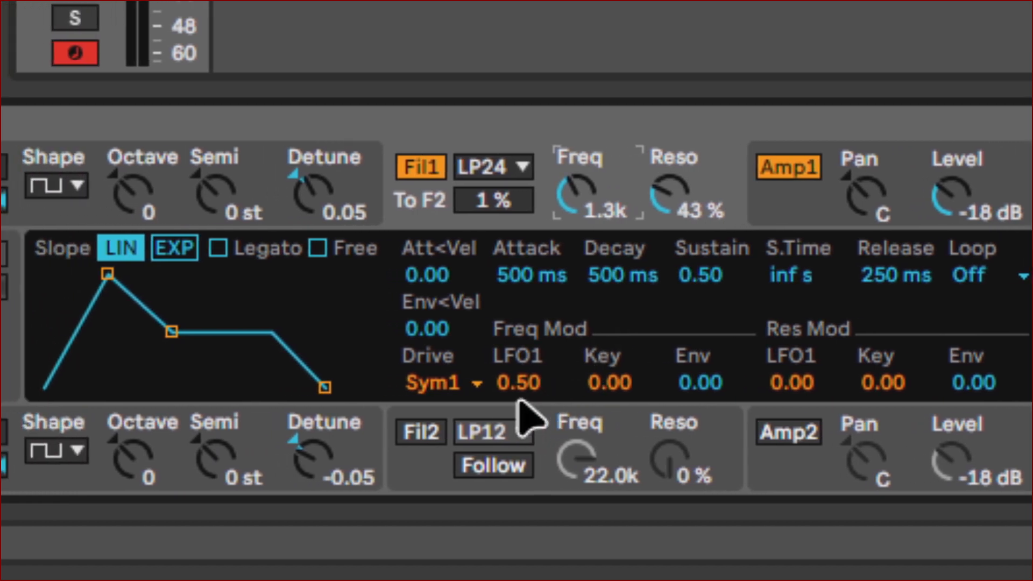
left_click(518, 380)
type("4")
key("Return")
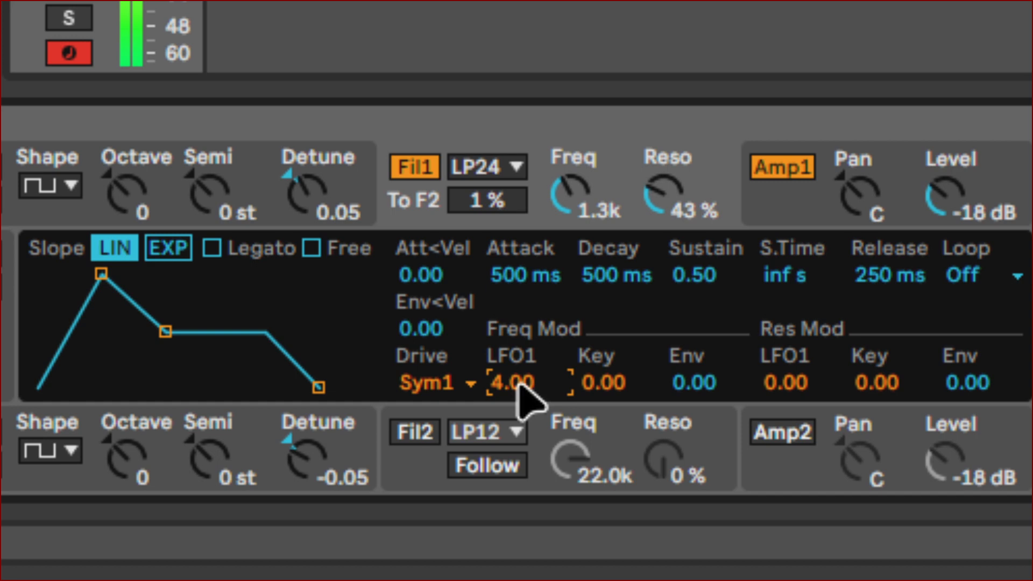
type("2")
key("Return")
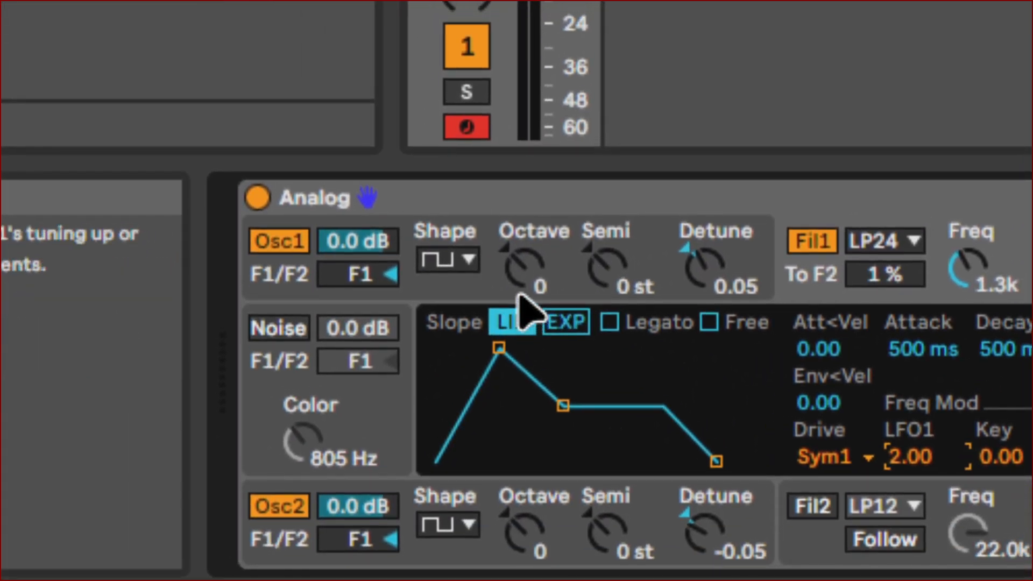
Step: Set LFO1 modulation of Osc1's pulse width to 1
left_click(442, 307)
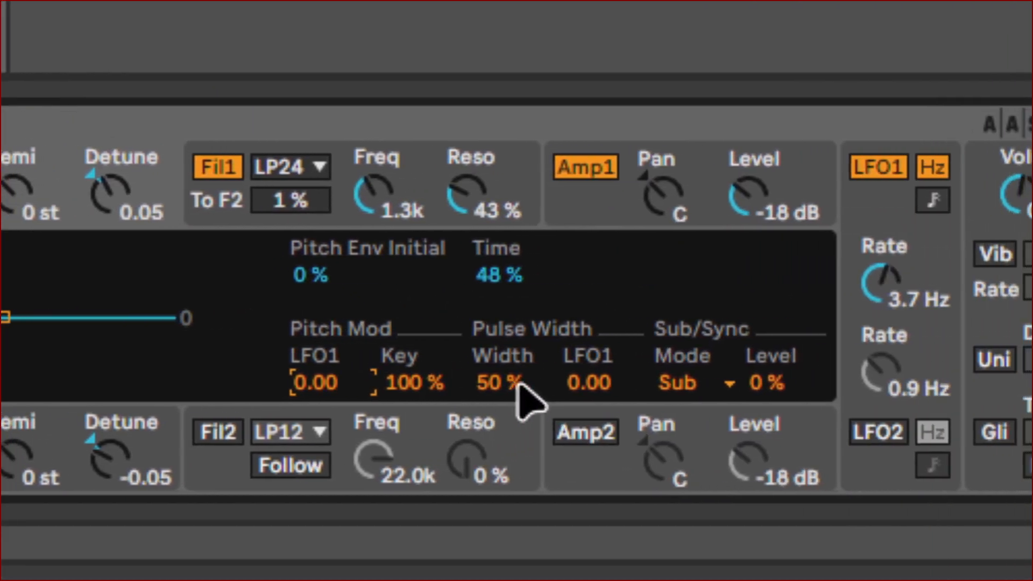
left_click(583, 384)
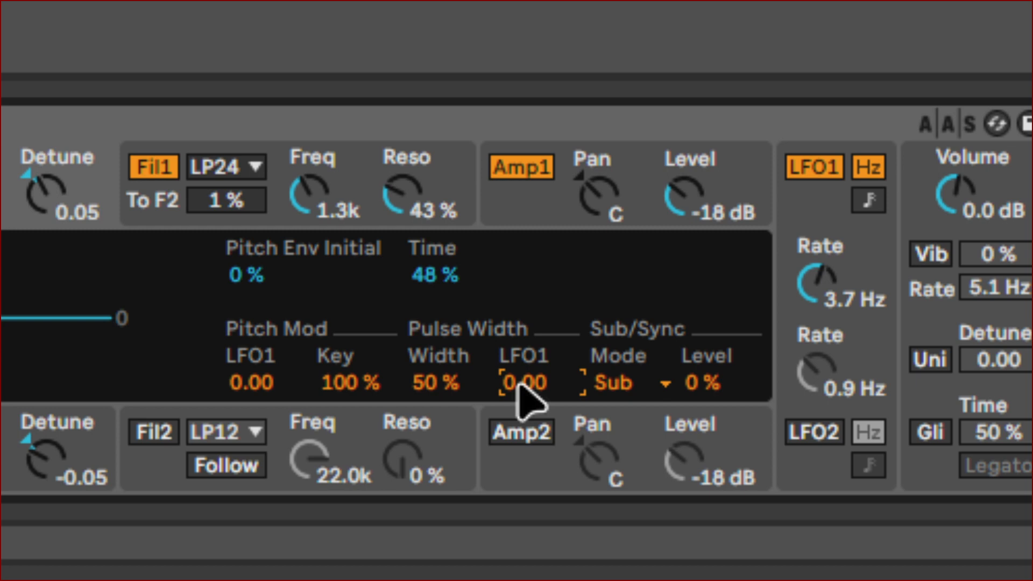
type("1")
key("Return")
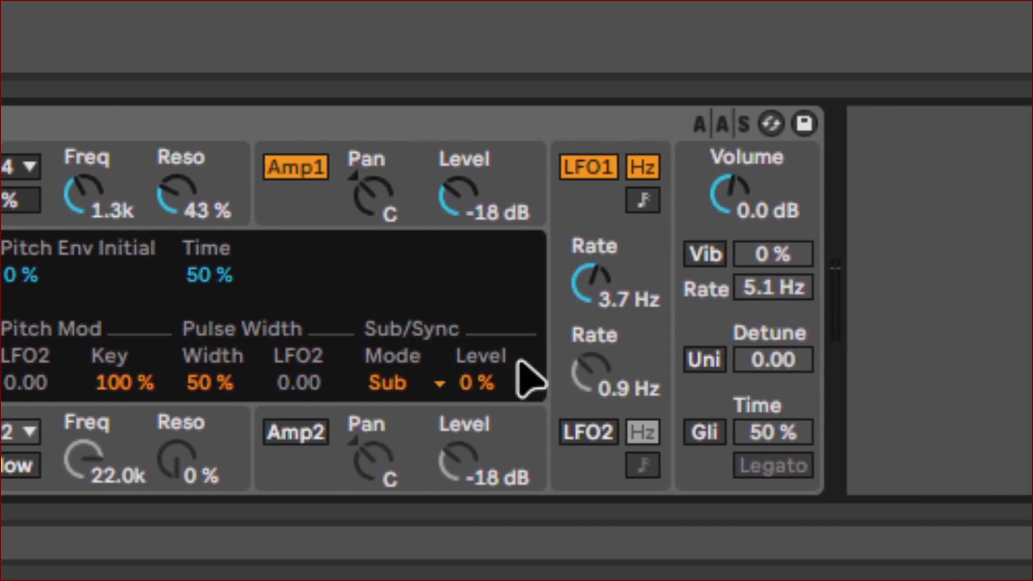
Step: Turn on LFO2 and raise its rate to about 5.8 Hz
left_click(500, 367)
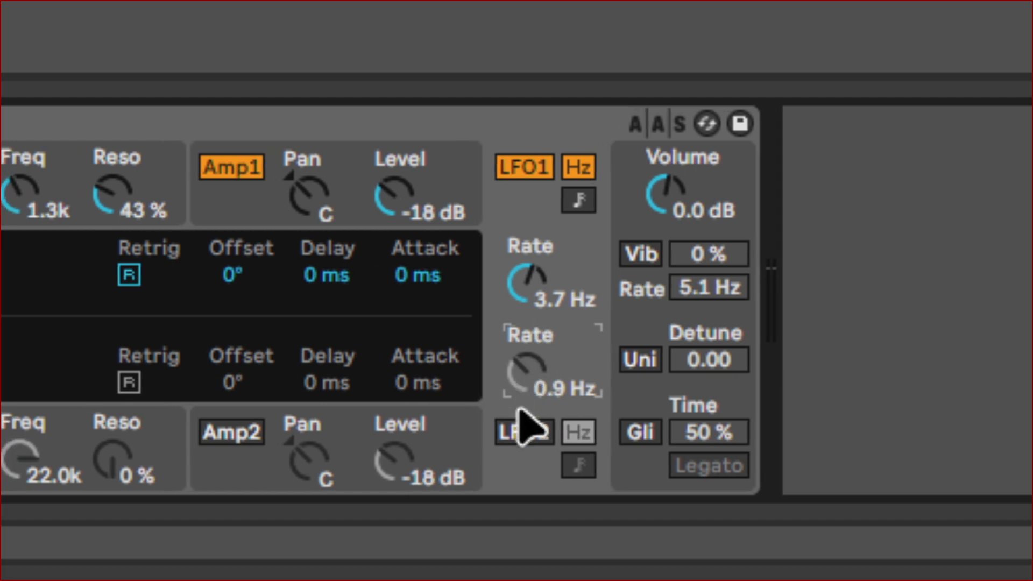
left_click(520, 433)
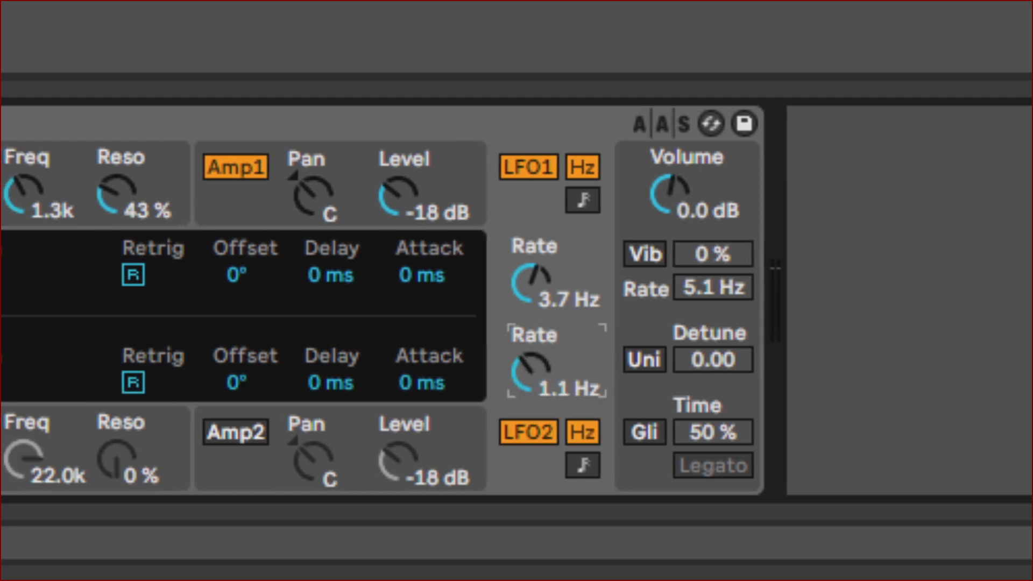
left_click_drag(530, 369, 530, 336)
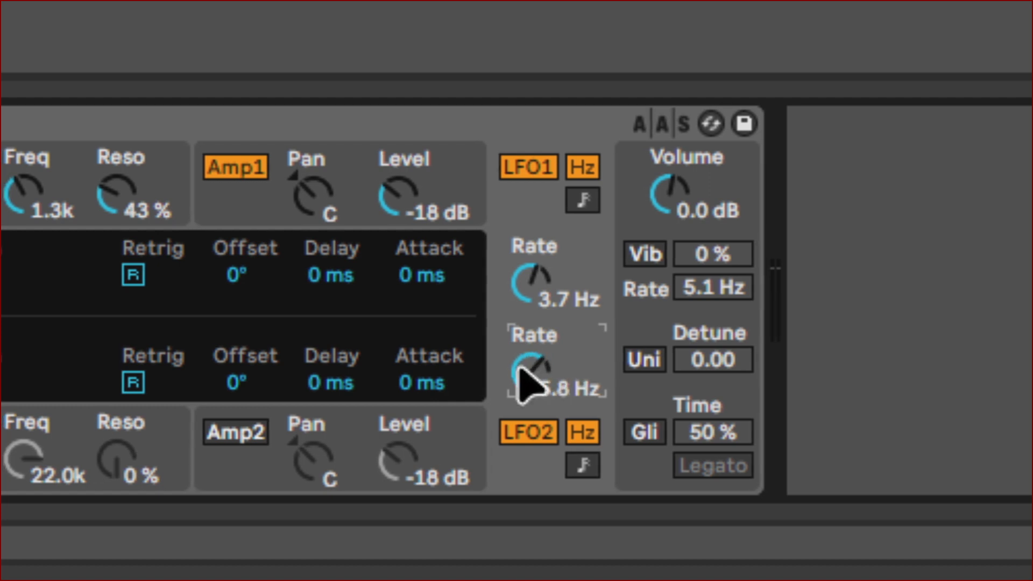
Step: Lower LFO1's rate to 3.4 Hz and set it back to 3.7 Hz
left_click_drag(559, 295, 559, 300)
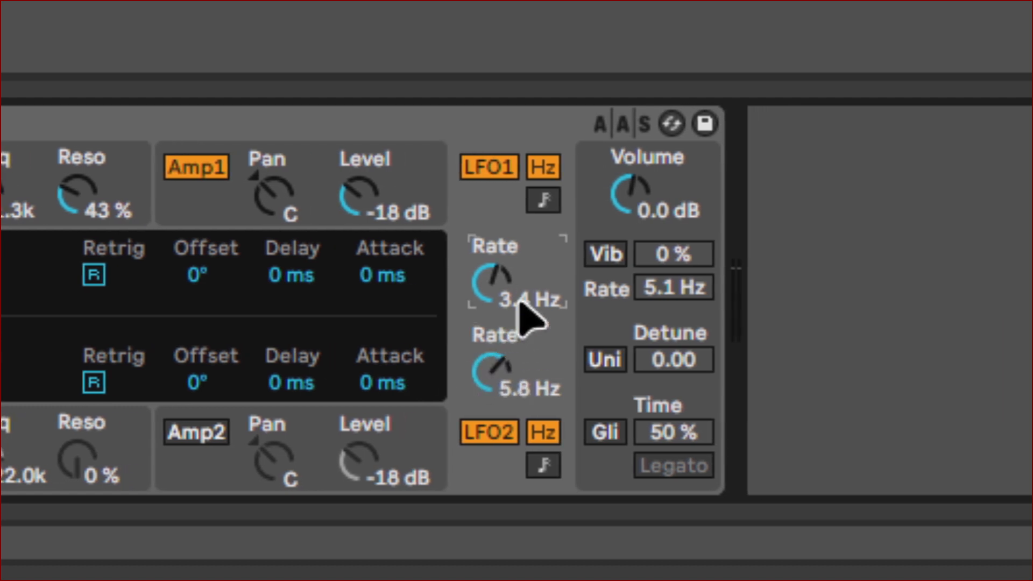
type("3.7")
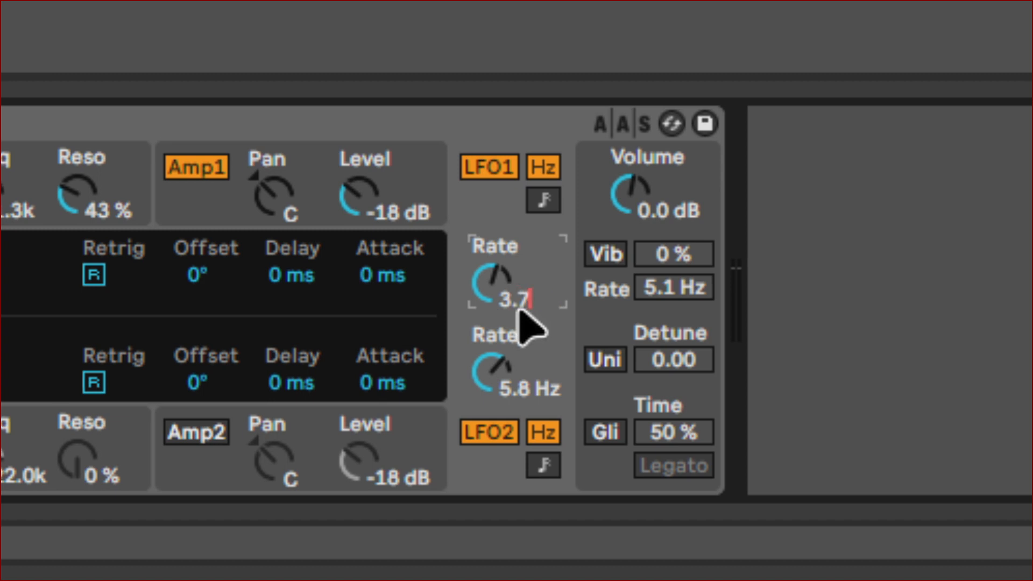
key("Return")
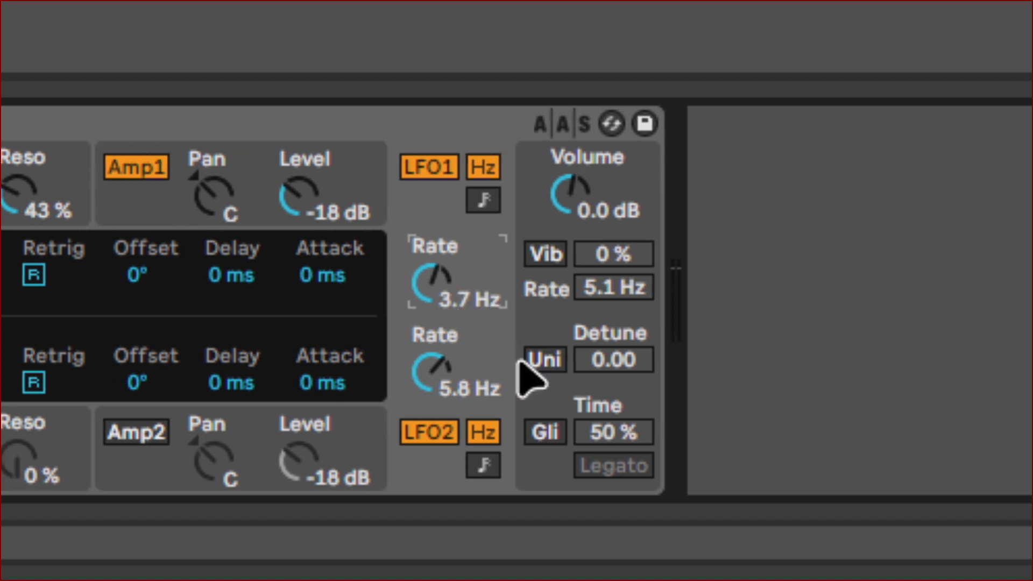
Step: Reset LFO2's rate to 3.7 Hz and raise LFO2 modulation of Osc2's pulse width to 1.00
left_click(518, 371)
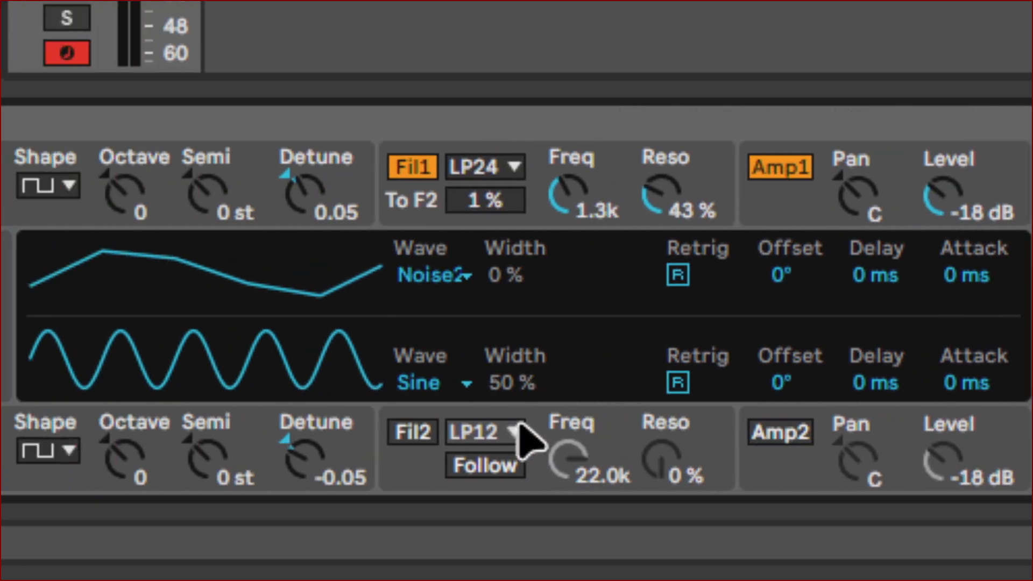
left_click(437, 429)
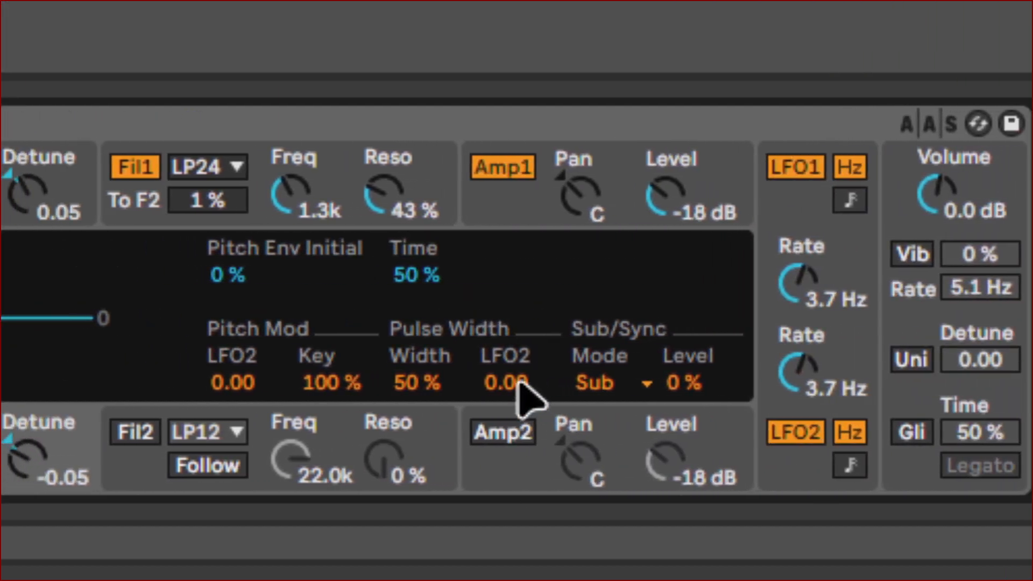
left_click_drag(506, 383, 506, 275)
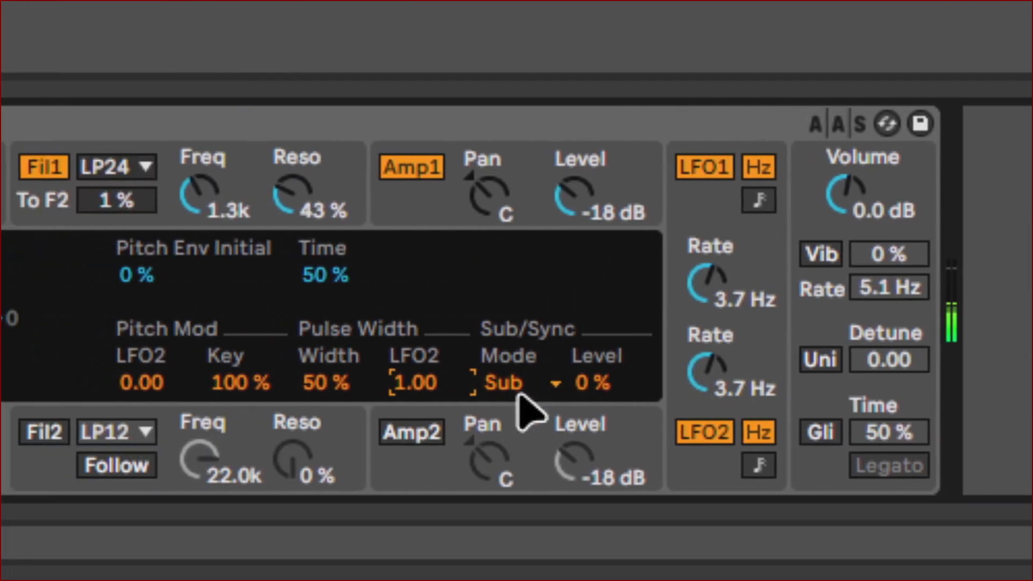
Step: Set the pulse width modulation to 0.50 for both Osc2 (LFO2) and Osc1 (LFO1)
left_click(518, 388)
type("0.5")
key("Return")
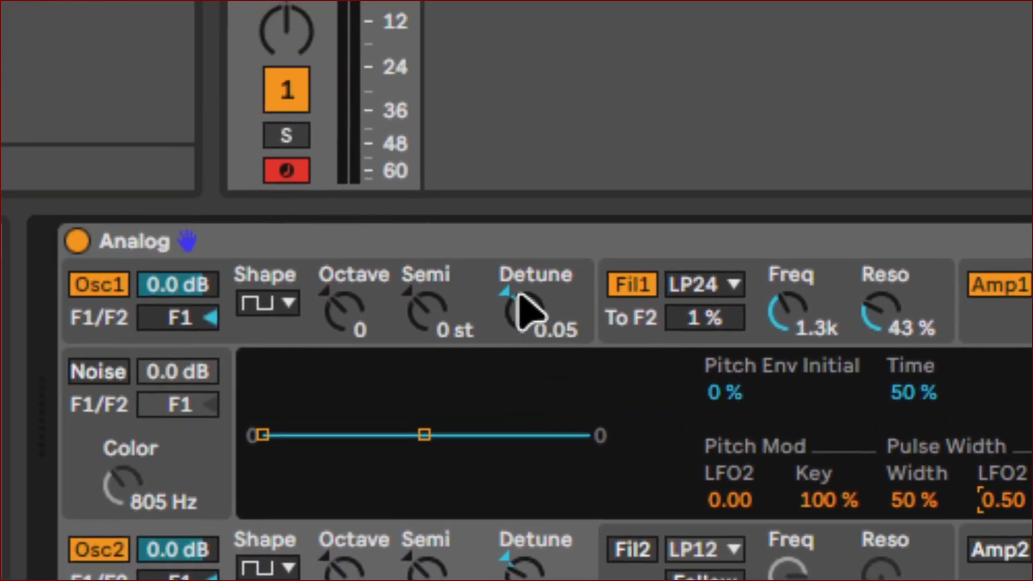
left_click(35, 192)
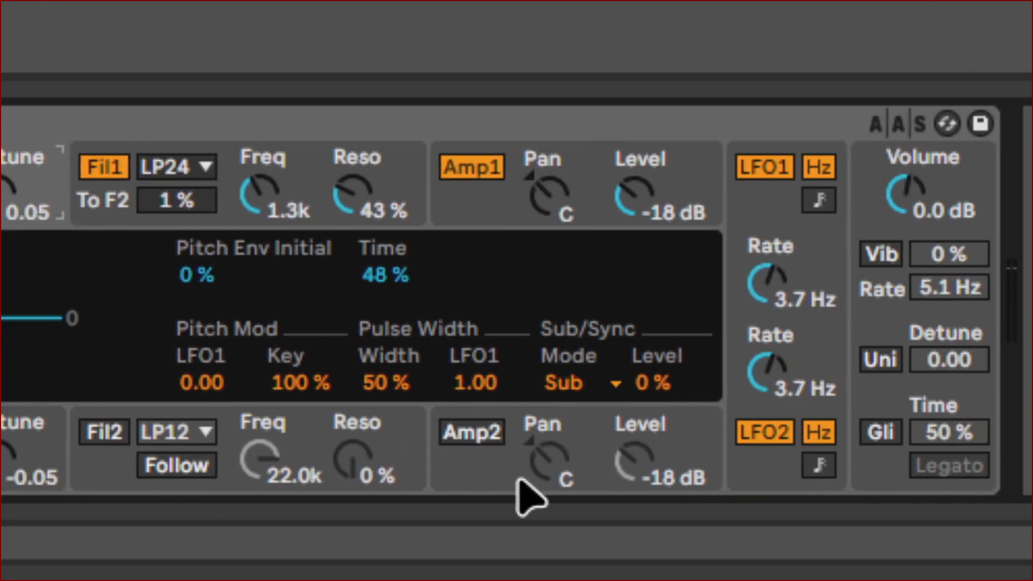
left_click(578, 383)
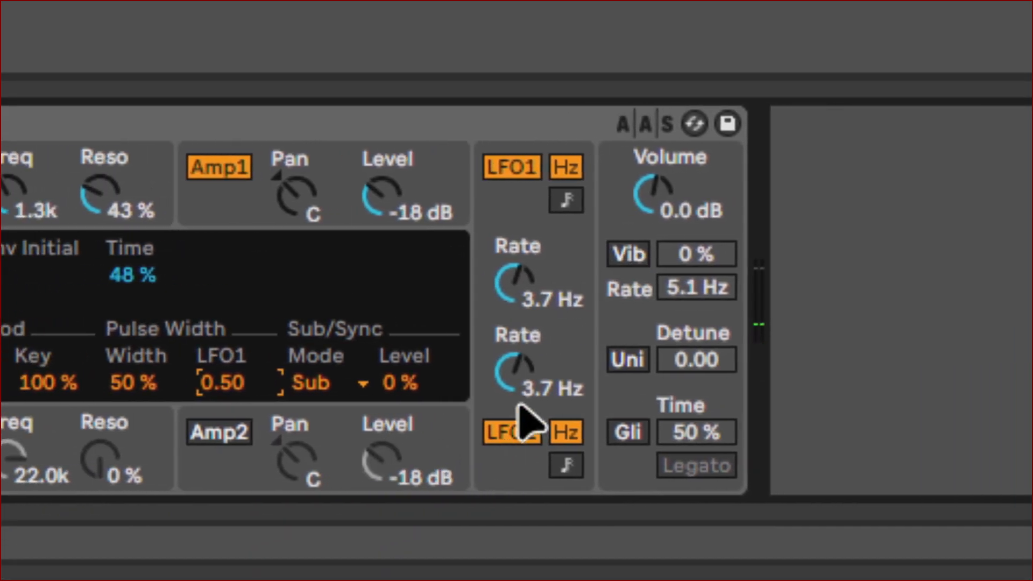
Step: Change LFO2's waveform to Noise2
left_click(560, 345)
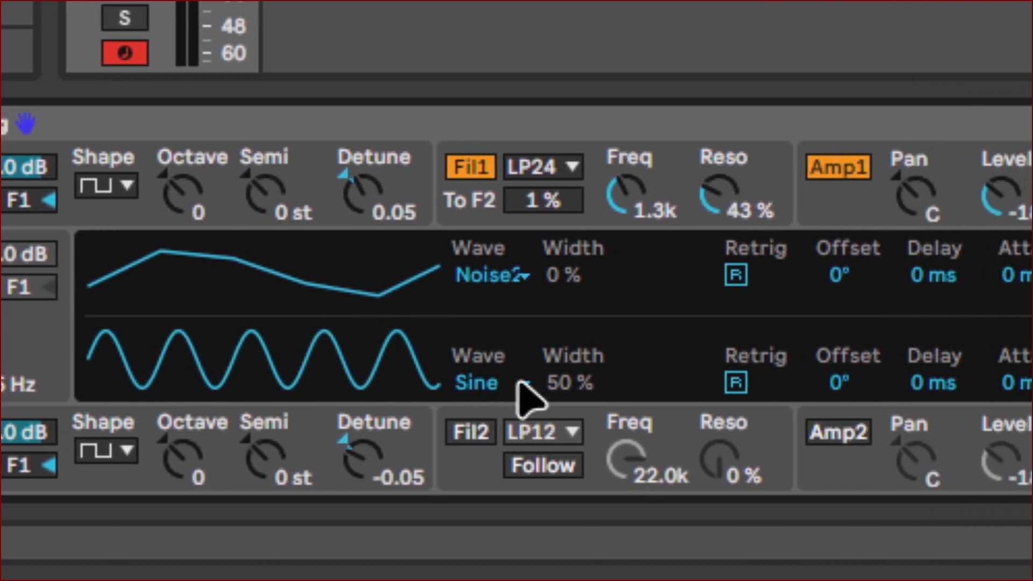
left_click(519, 383)
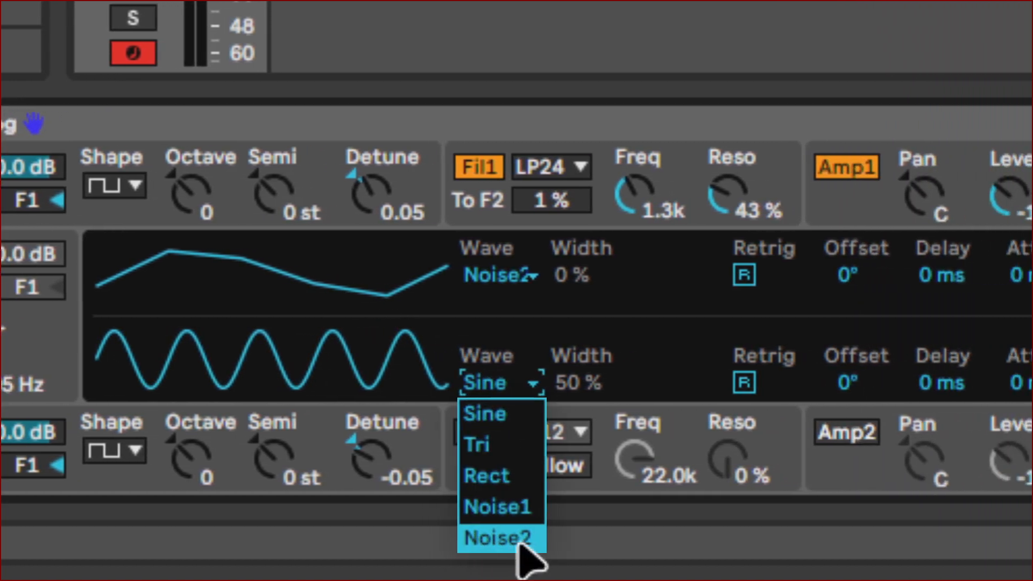
left_click(518, 539)
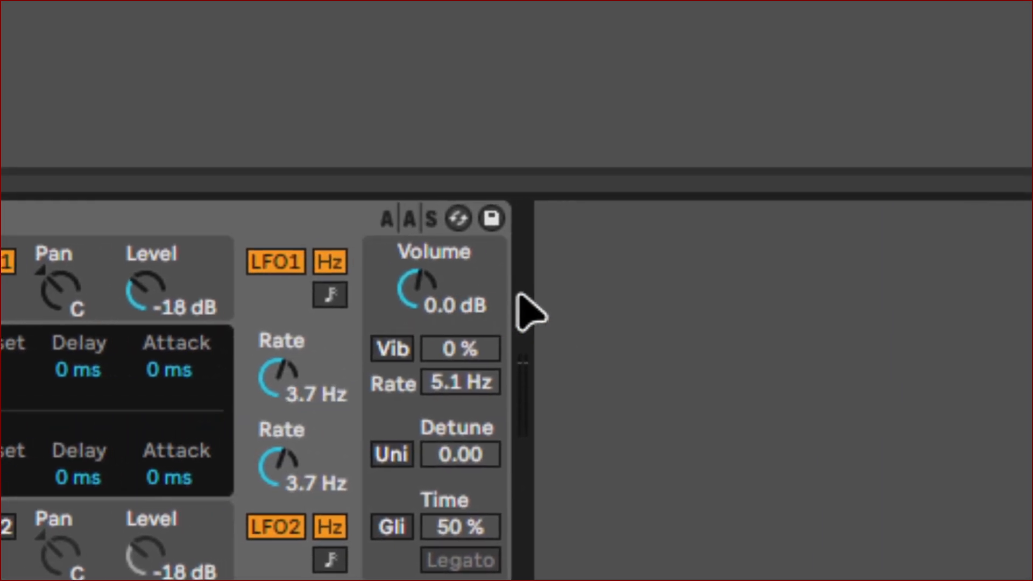
Step: Turn on vibrato, try its amount at 100 % and reduce it to 74 %
left_click(703, 180)
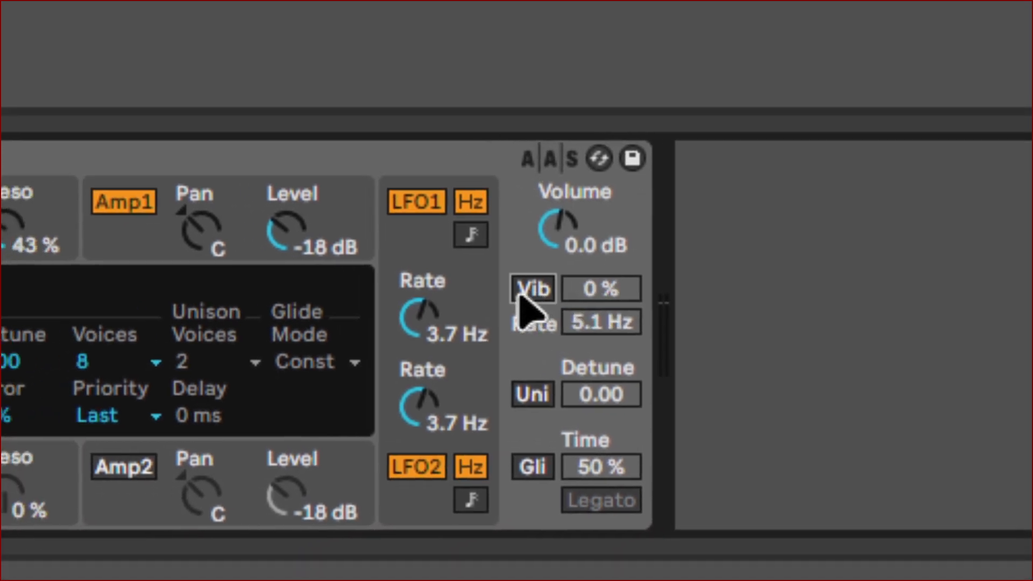
left_click(520, 297)
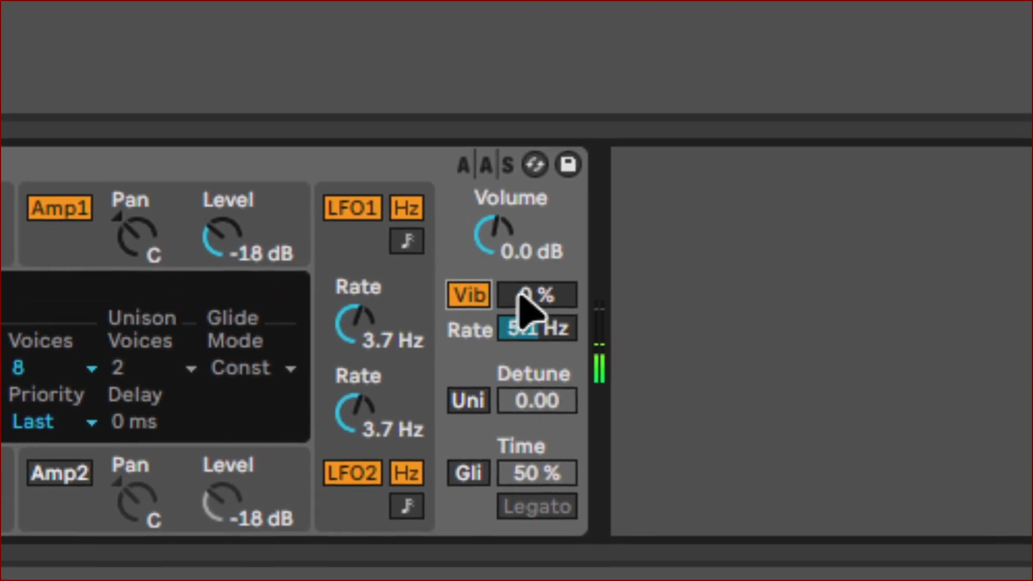
left_click_drag(520, 294, 519, 231)
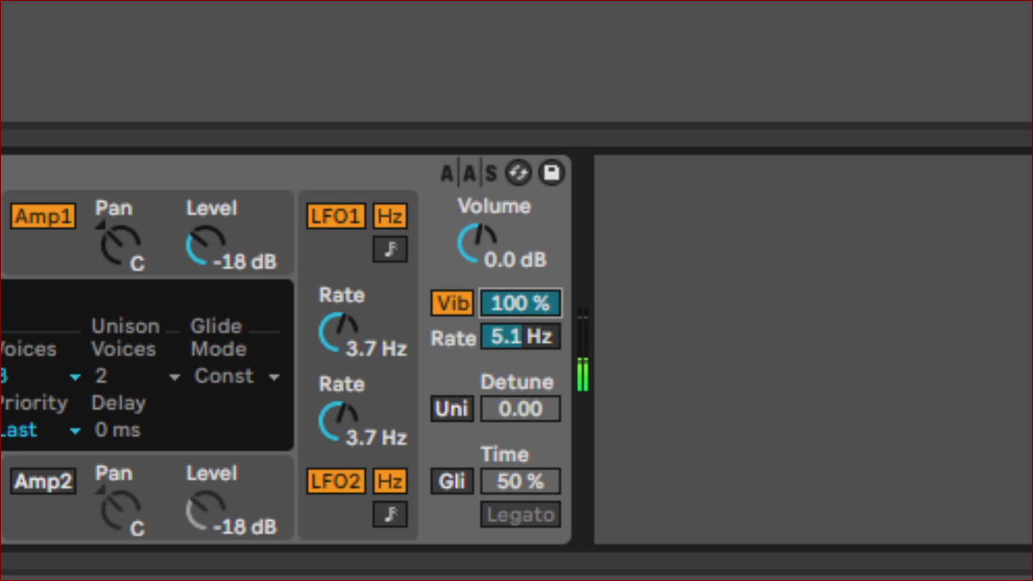
left_click_drag(520, 303, 520, 314)
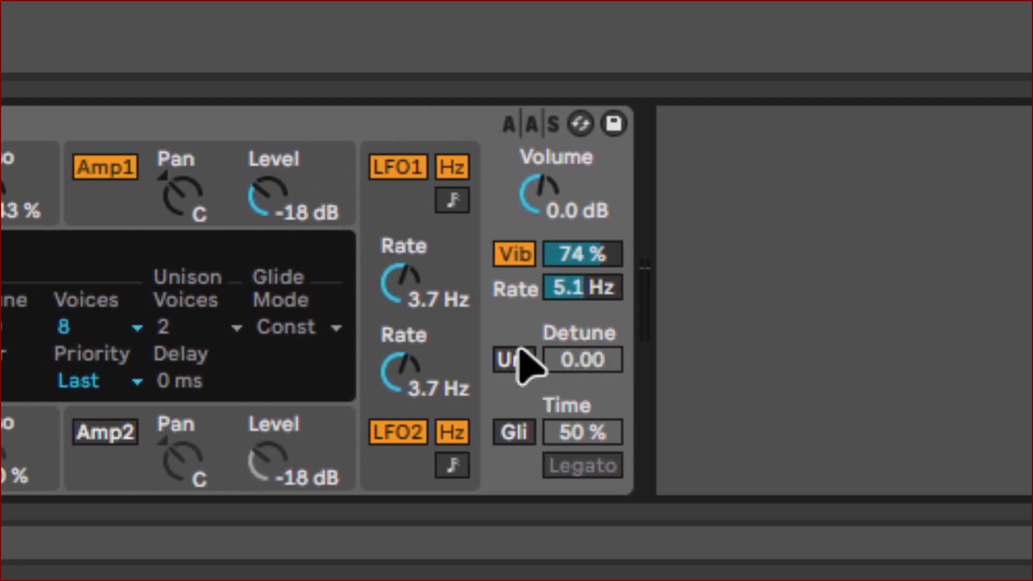
Step: Turn on unison with 4 voices, try a detune of 31.25 and bring it back to 0.00
left_click(516, 358)
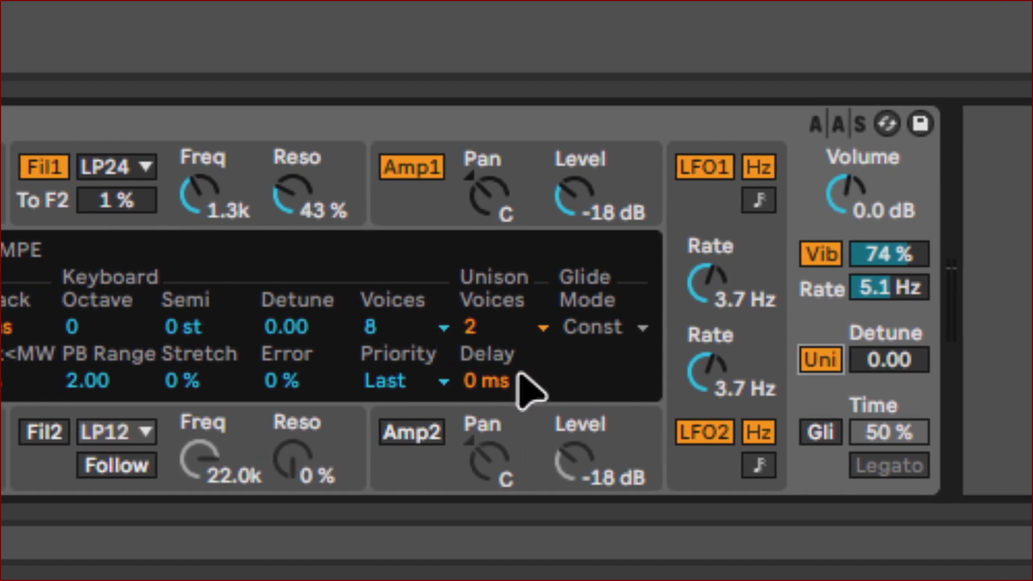
left_click(518, 323)
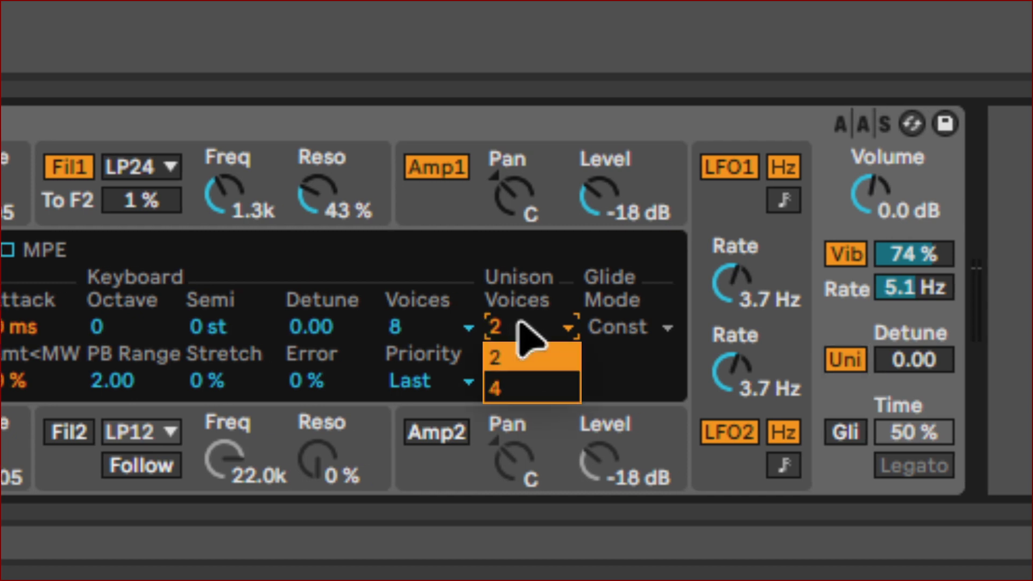
left_click(520, 386)
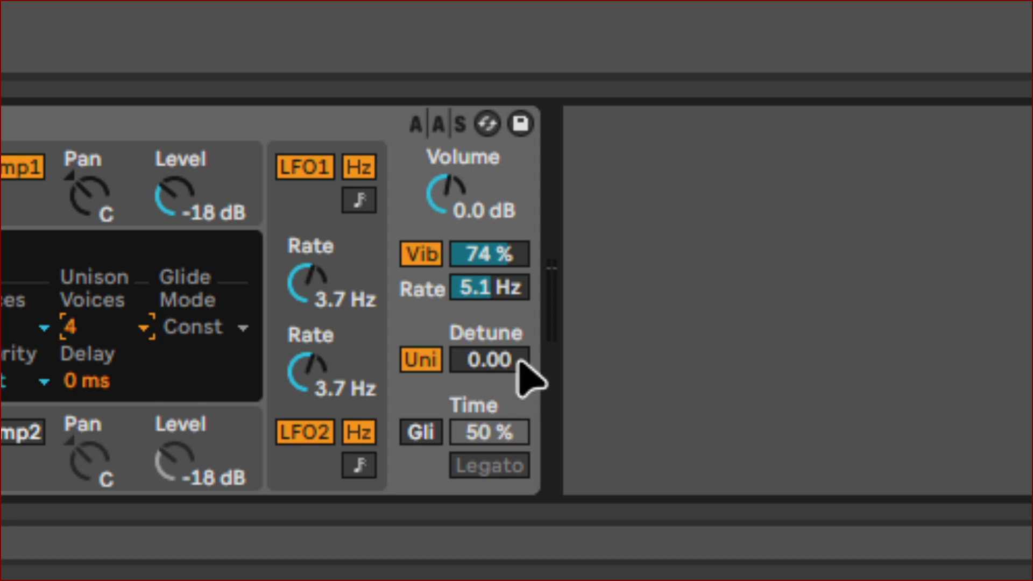
left_click_drag(526, 369, 526, 298)
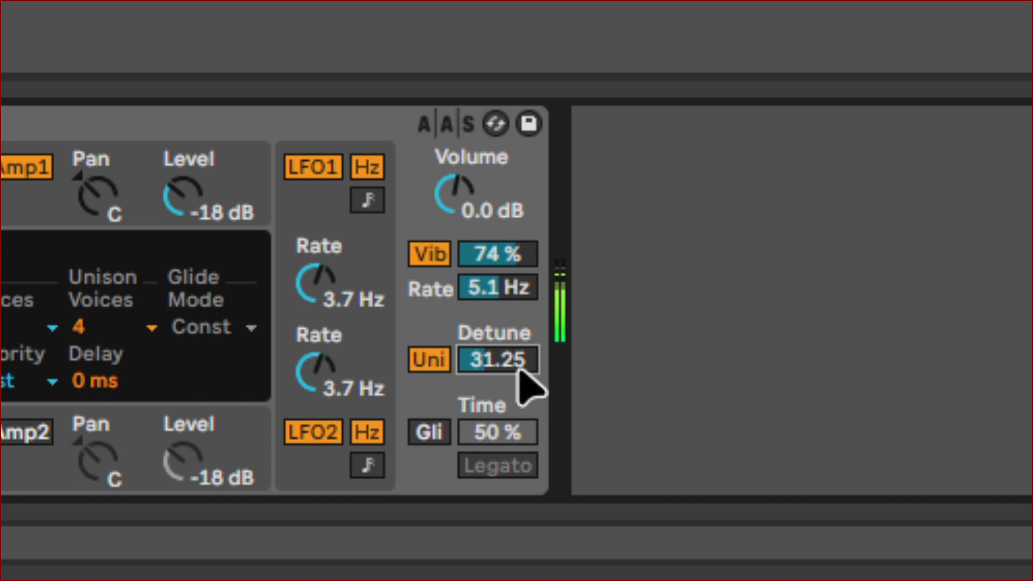
left_click_drag(518, 368, 519, 402)
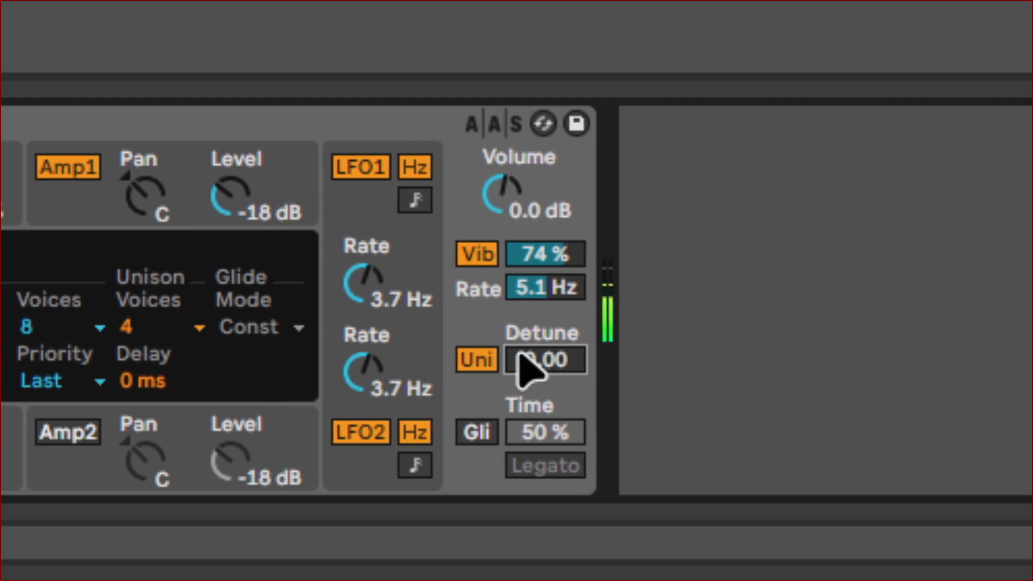
Step: Turn off unison and set its voices back to 2
left_click(431, 359)
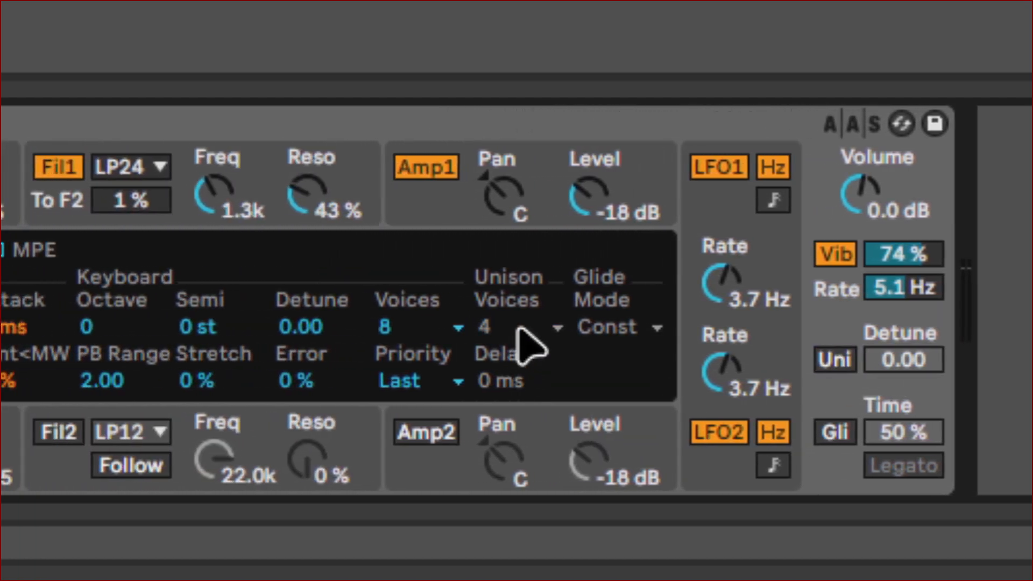
left_click(518, 333)
left_click(519, 365)
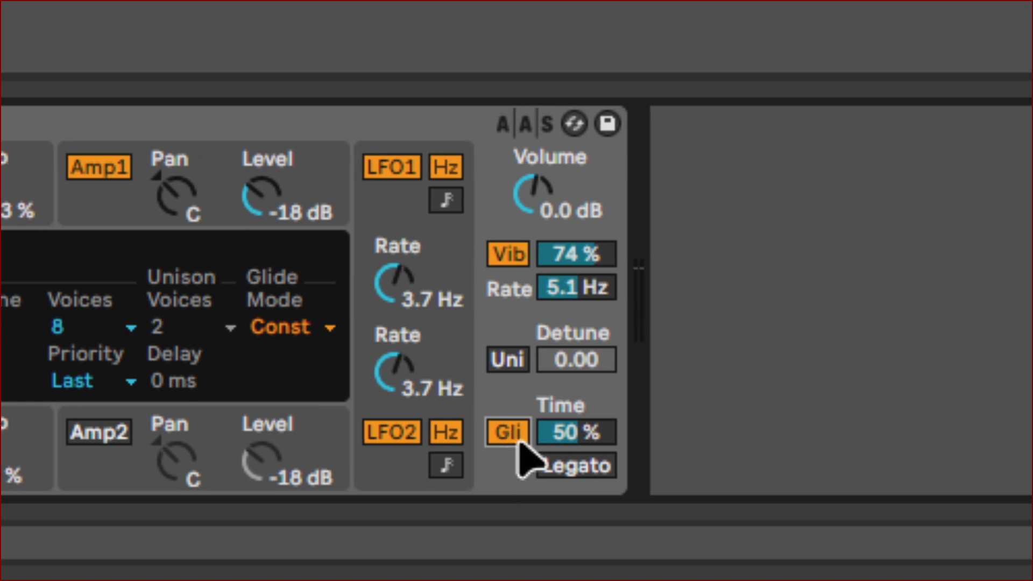
Step: Turn on glide with a time of 59 % and set the glide mode to Prop
mouse_move(525, 452)
left_mouse_down()
mouse_move(525, 426)
mouse_move(525, 447)
left_mouse_up()
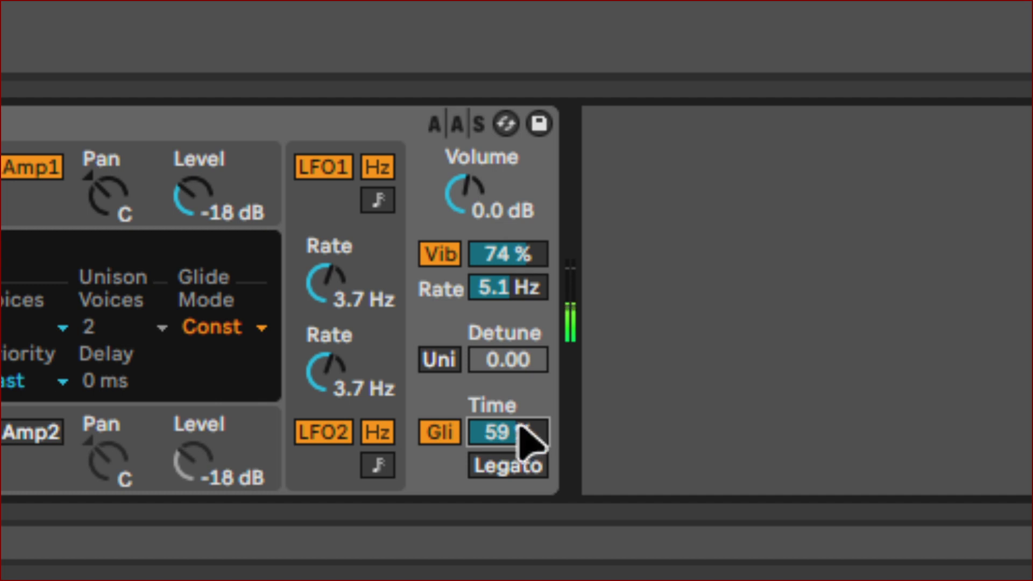
scroll(520, 427, "left", 5)
scroll(521, 420, "left", 2)
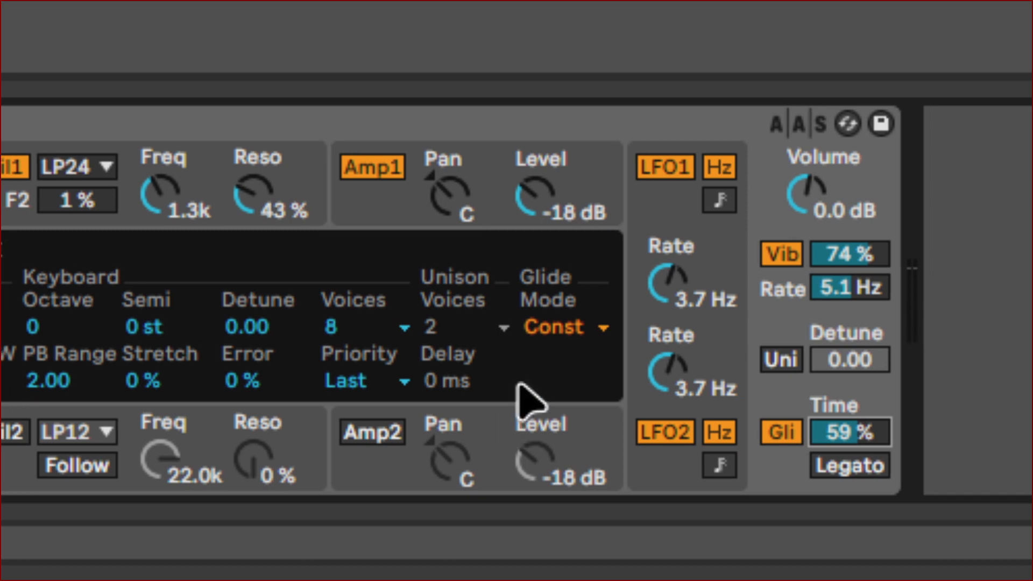
scroll(530, 387, "left", 1)
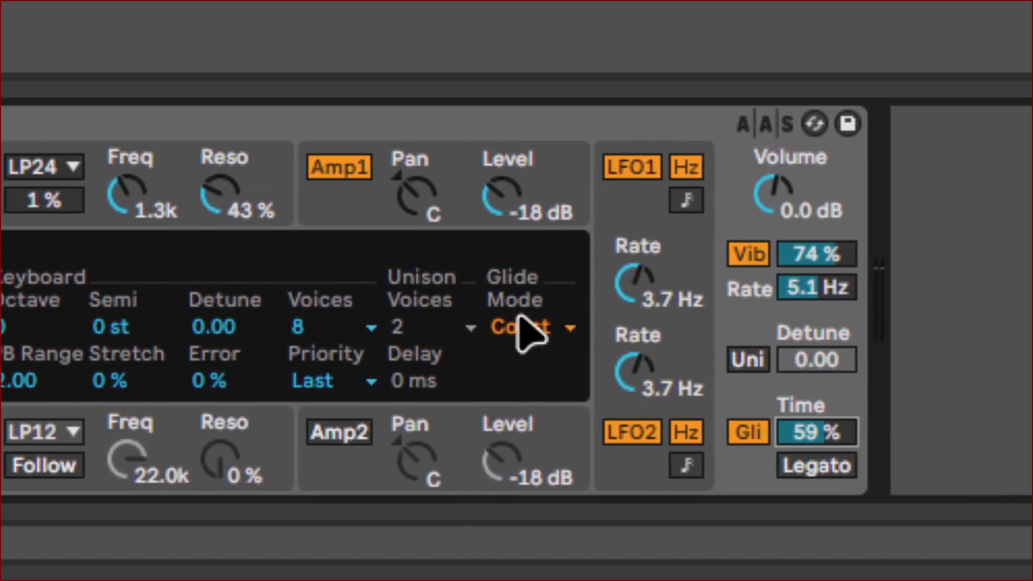
left_click(519, 323)
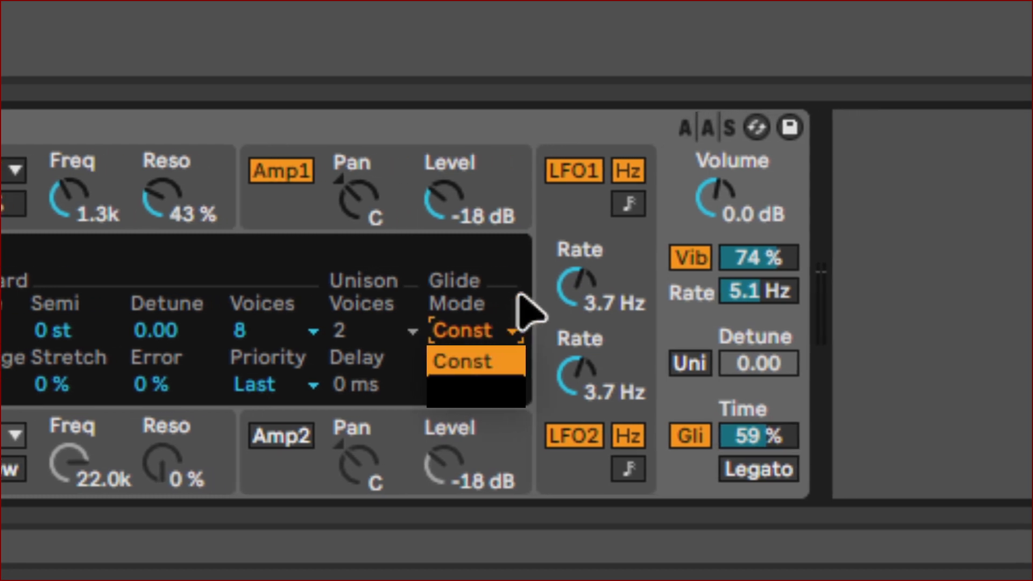
left_click(512, 329)
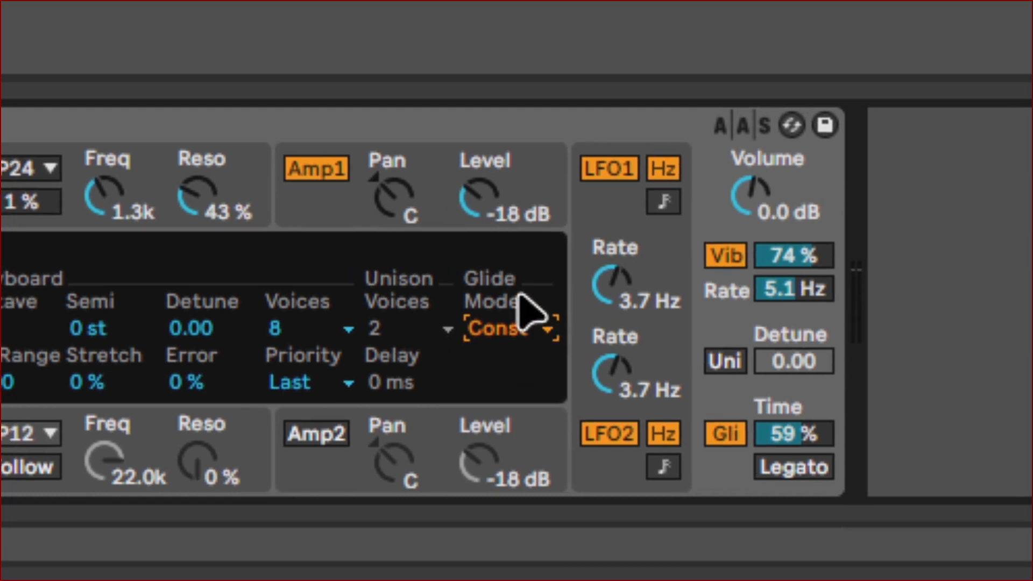
left_click(523, 327)
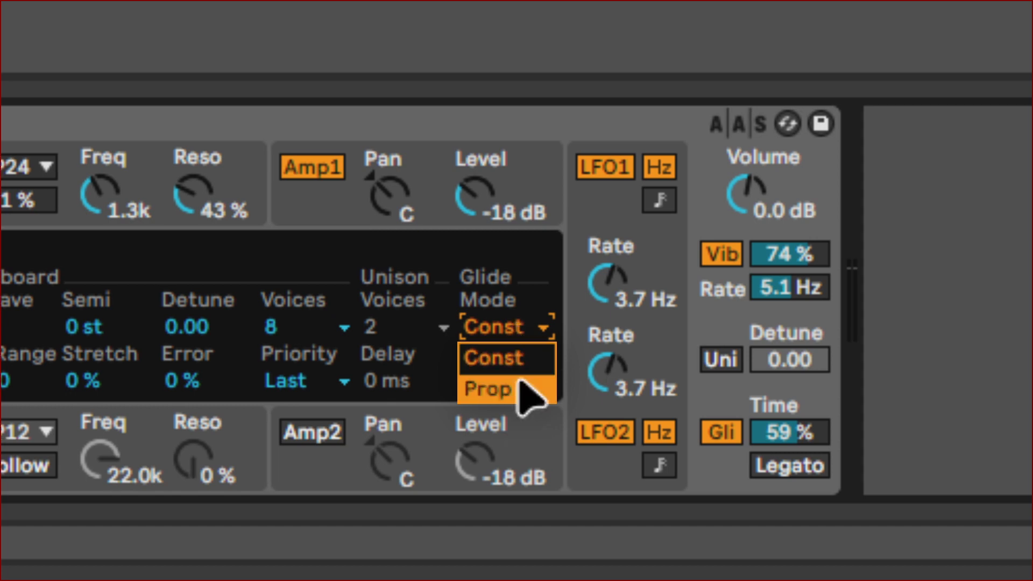
left_click(527, 395)
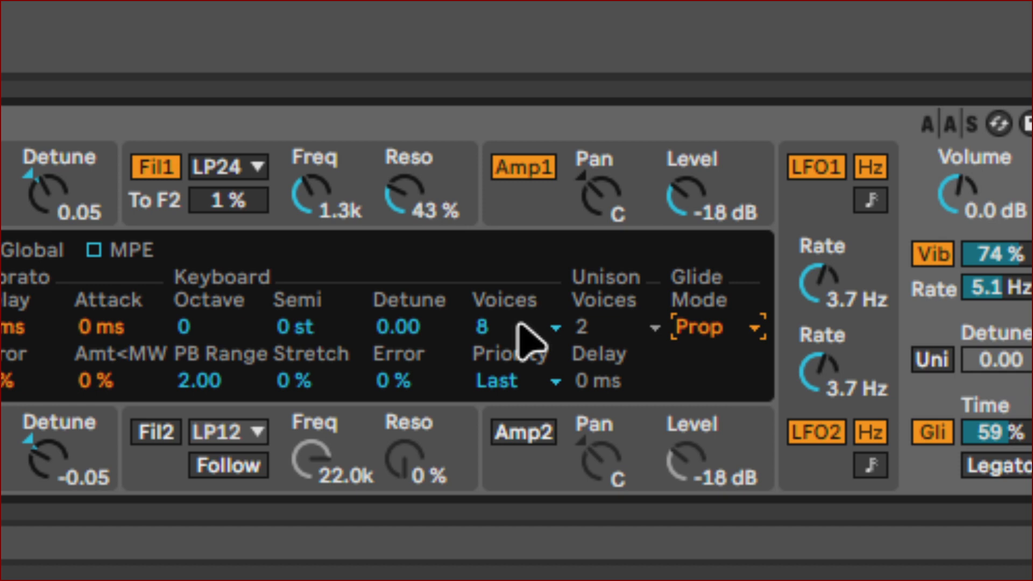
Step: Make the keyboard voices Mono and lower the glide time to 31 %
left_click(517, 326)
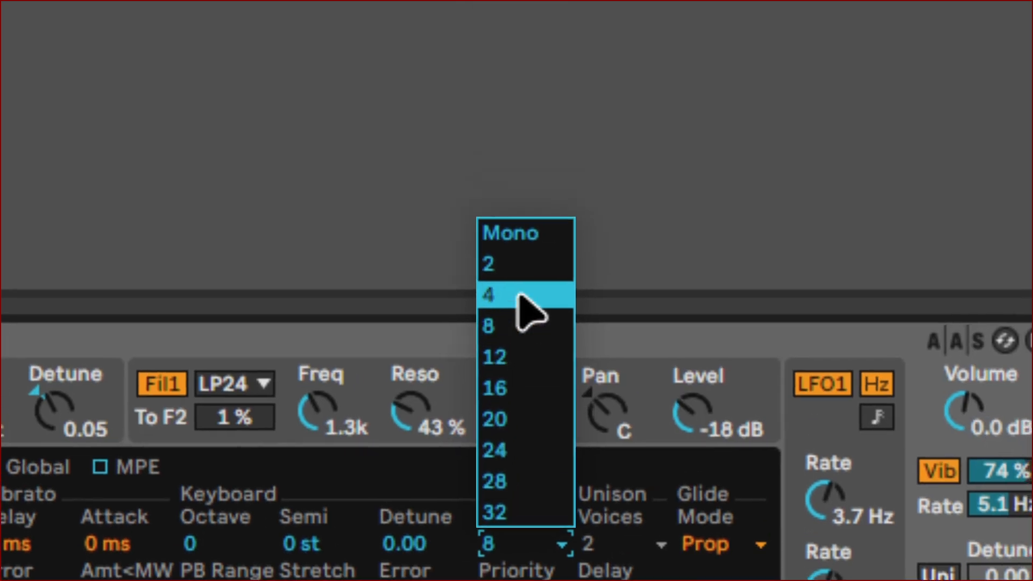
left_click(539, 231)
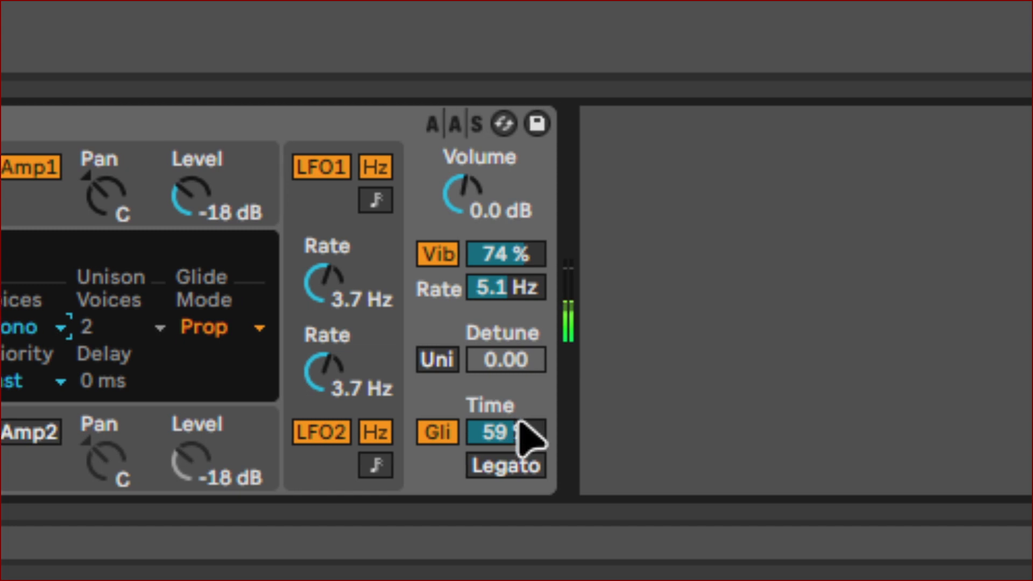
mouse_move(533, 430)
left_mouse_down()
mouse_move(533, 485)
mouse_move(526, 438)
left_mouse_up()
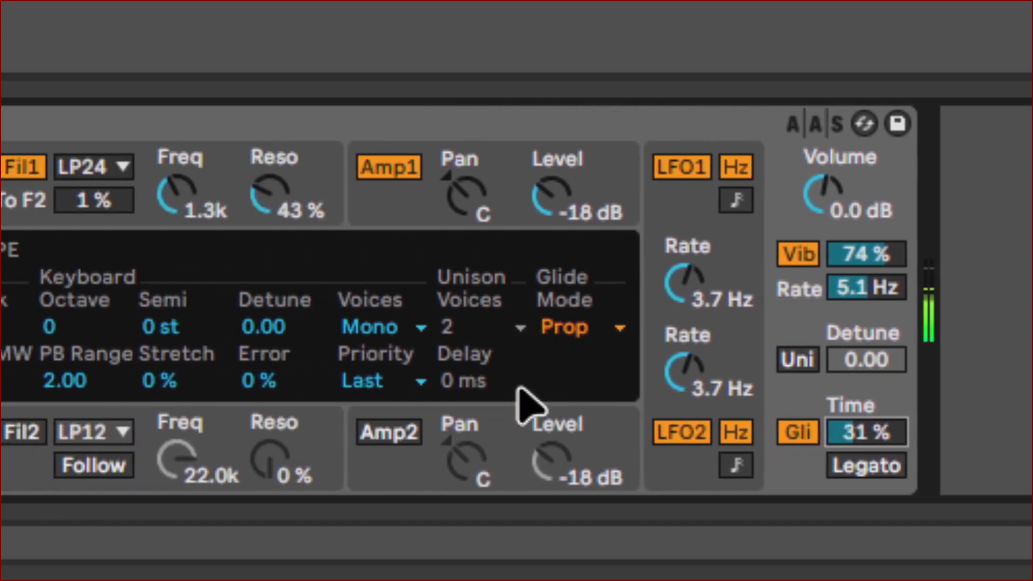
Step: Switch the glide mode to Const with a time of 52 % and enable Legato
left_click(552, 327)
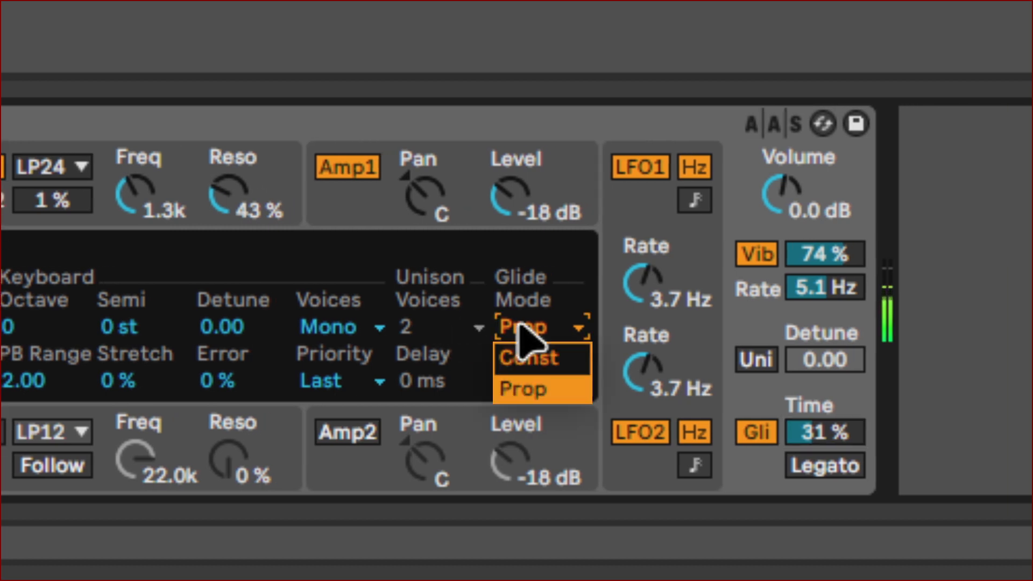
left_click(564, 358)
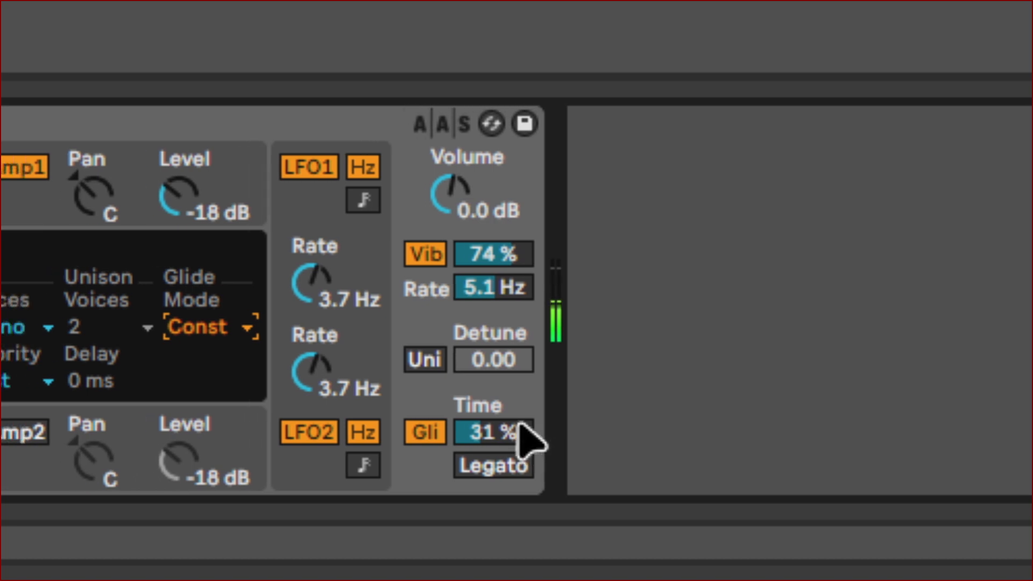
mouse_move(522, 442)
left_mouse_down()
mouse_move(522, 490)
mouse_move(522, 406)
mouse_move(525, 438)
left_mouse_up()
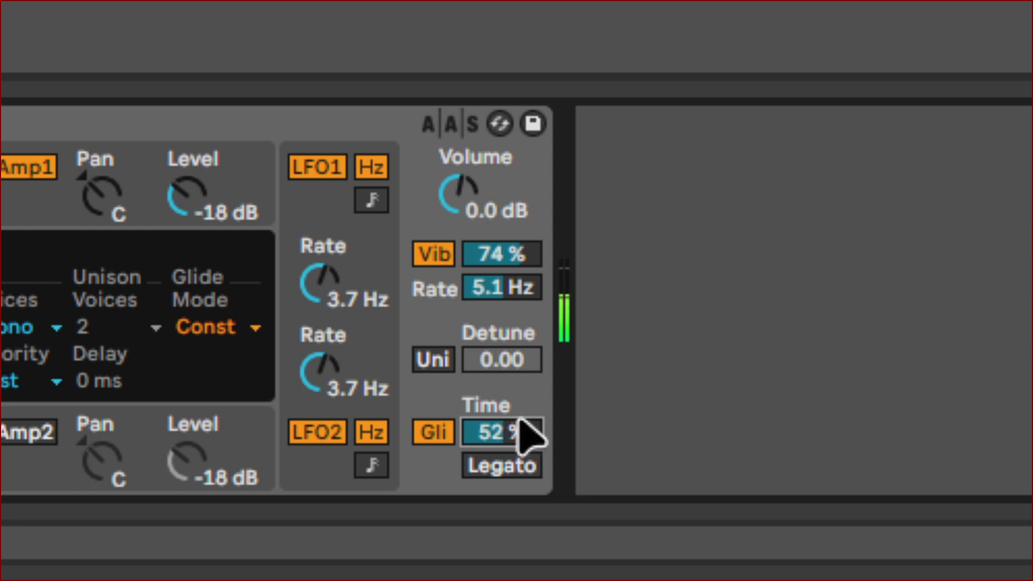
left_click(503, 466)
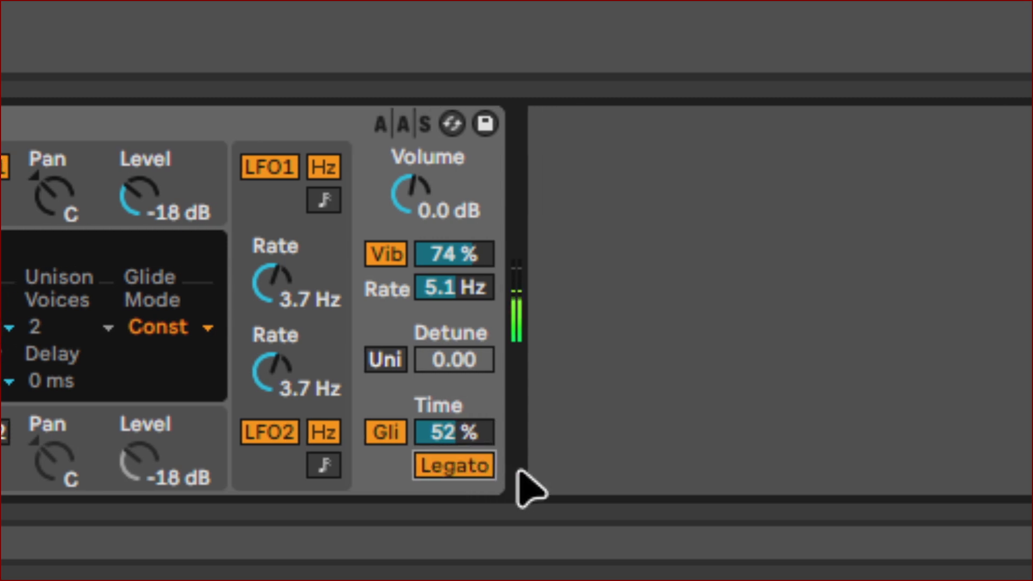